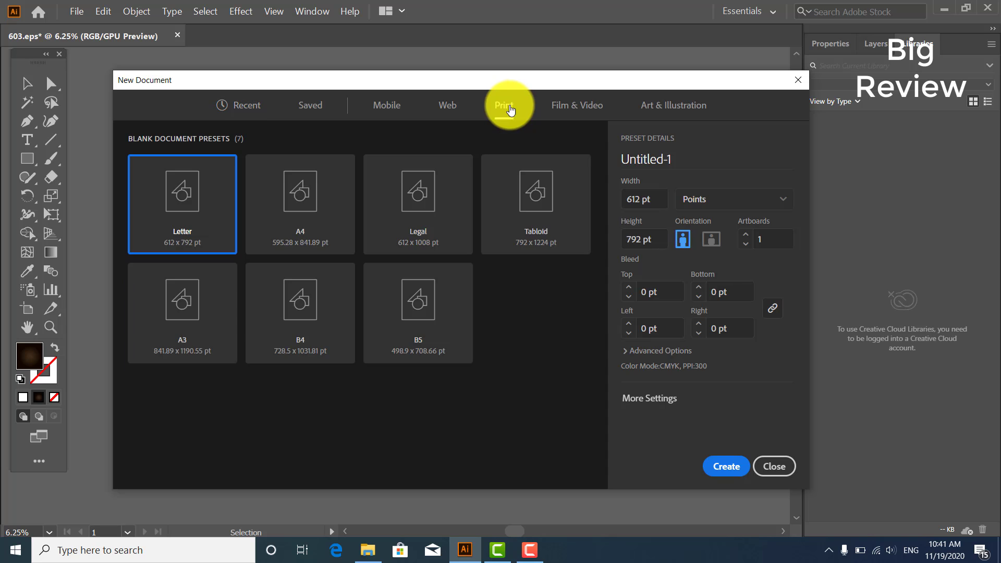
- Create a new document from the A4 print preset
left_click(298, 191)
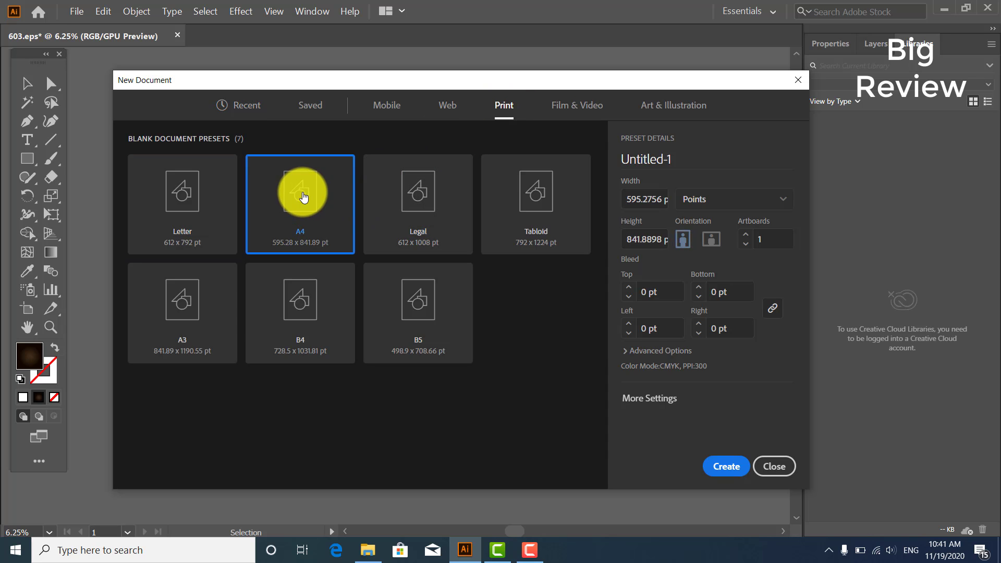
left_click(728, 463)
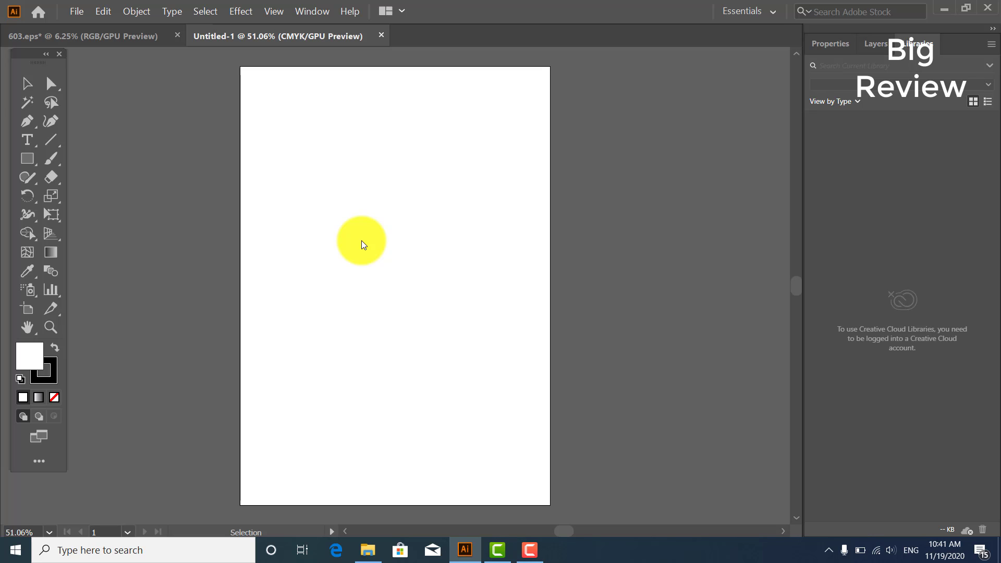
left_click(531, 549)
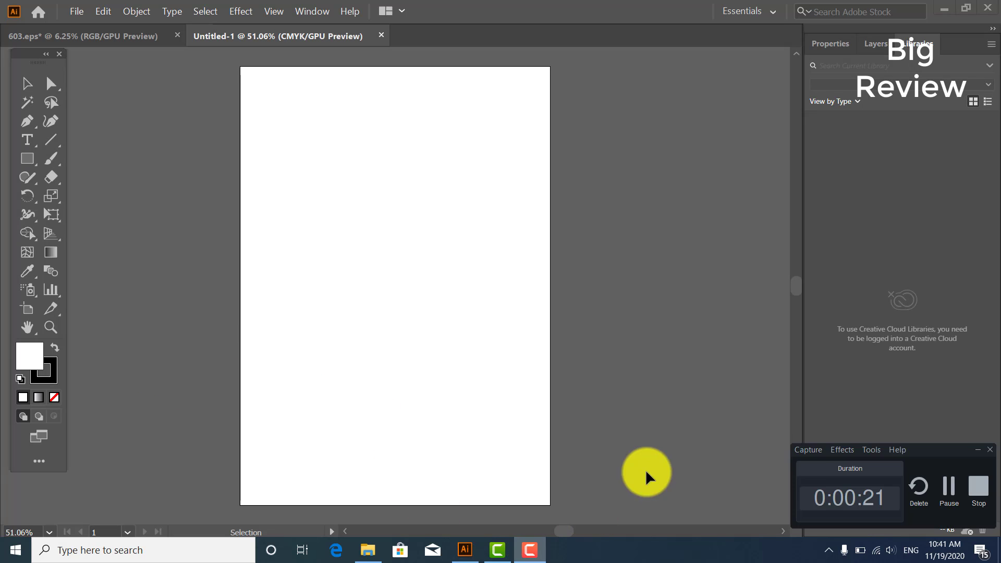
left_click(950, 493)
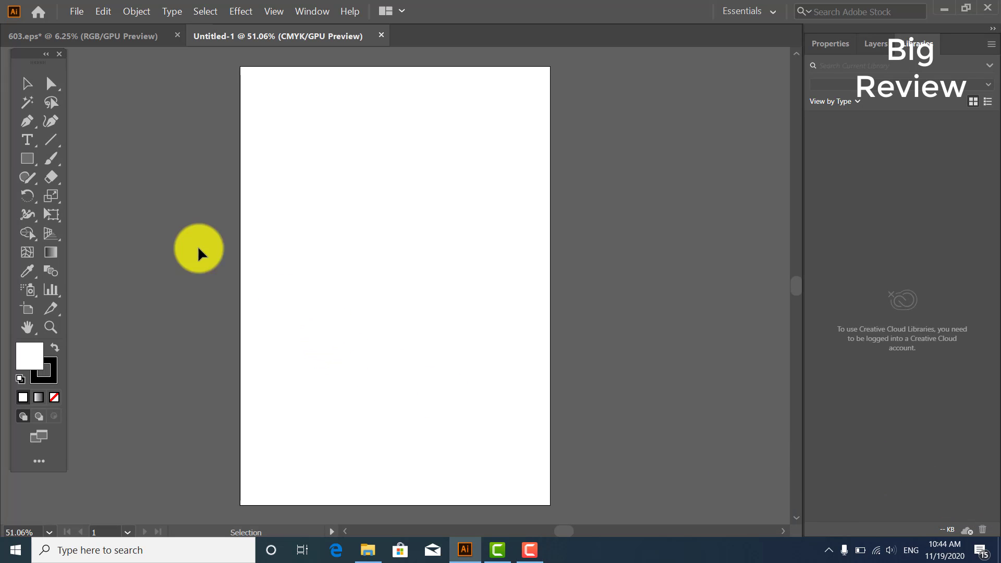
- Float the new blank document in its own window and place it beside the character parts in 603.eps
left_click(124, 37)
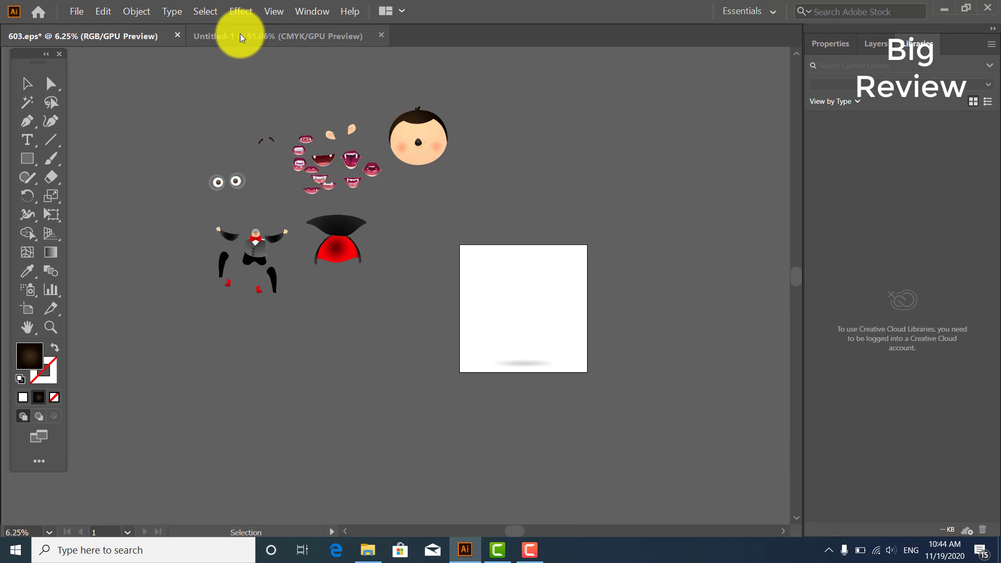
left_click_drag(239, 33, 233, 62)
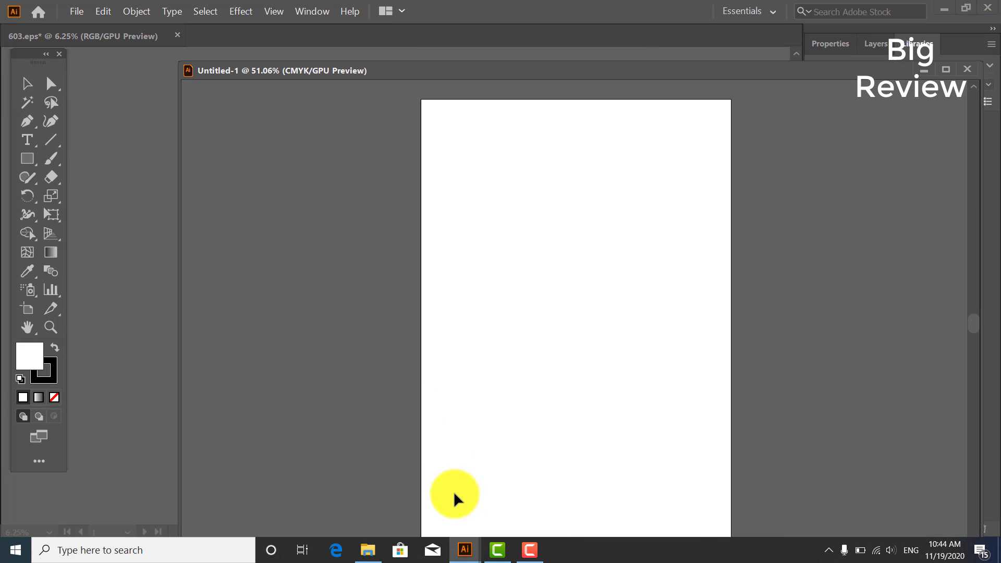
left_click(529, 550)
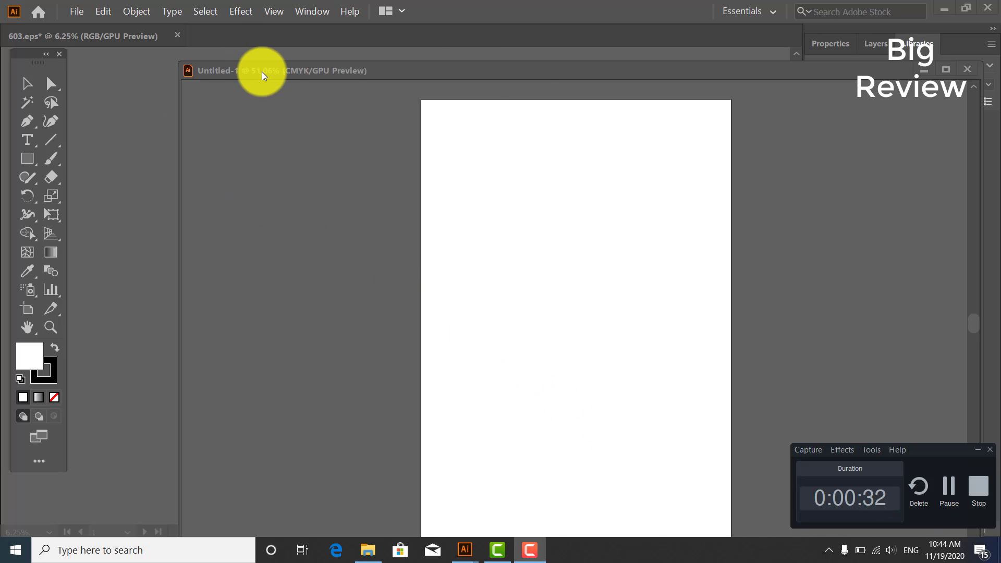
left_click_drag(262, 71, 533, 73)
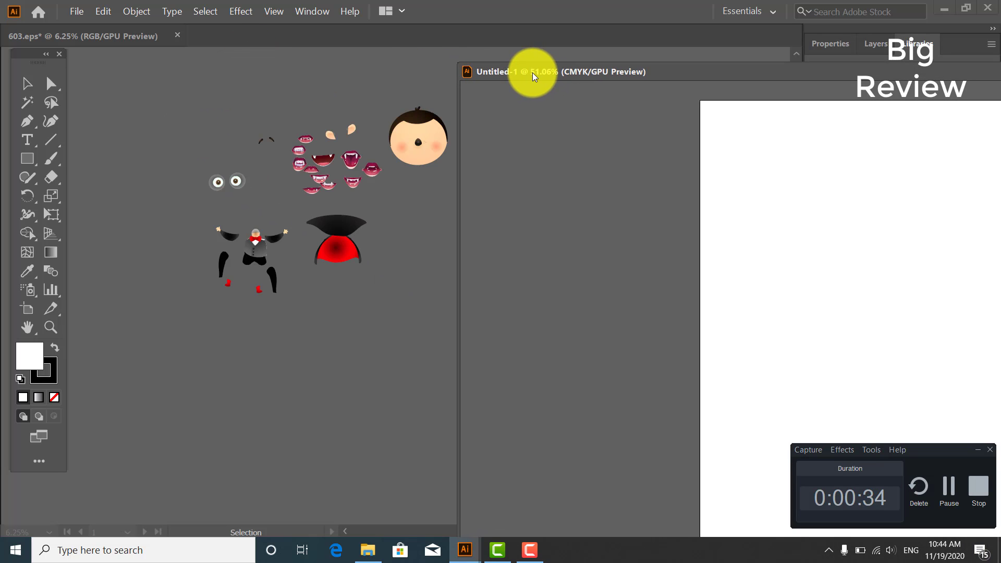
- Try copying the cartoon head from 603.eps into the new document, and delete the copy
left_click(434, 166)
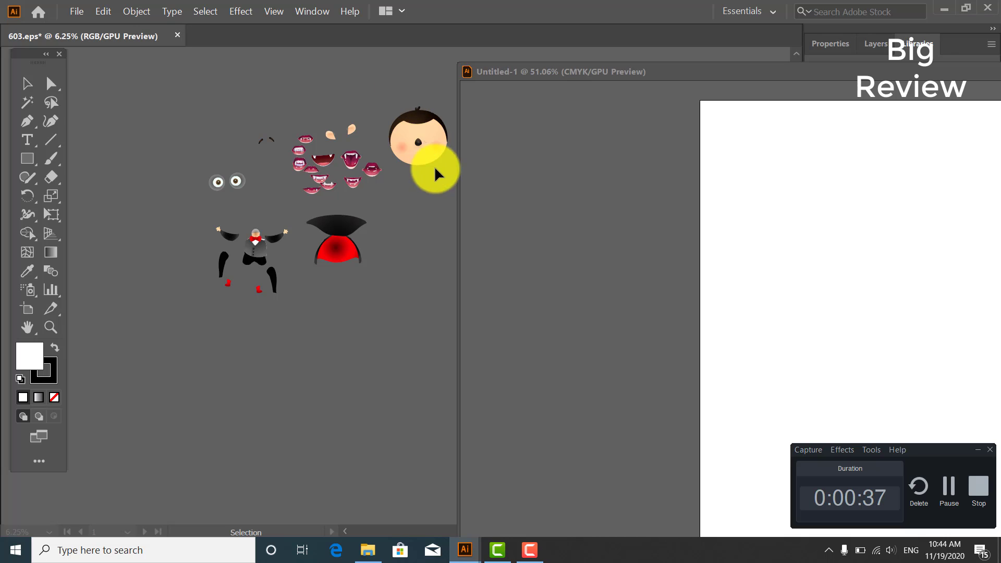
left_click_drag(434, 157, 771, 212)
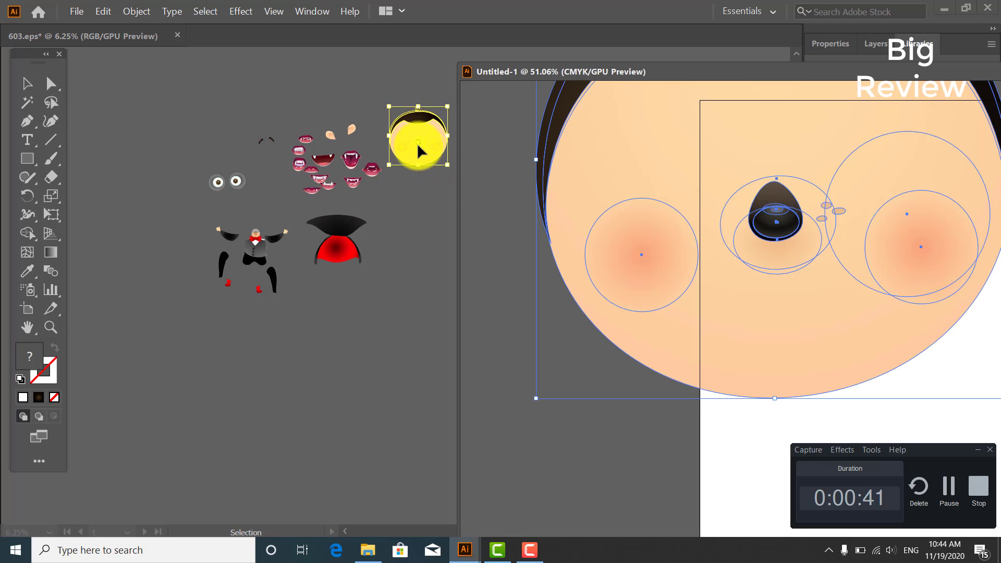
left_click(417, 142)
left_click_drag(626, 73, 277, 95)
left_click_drag(449, 178, 515, 259)
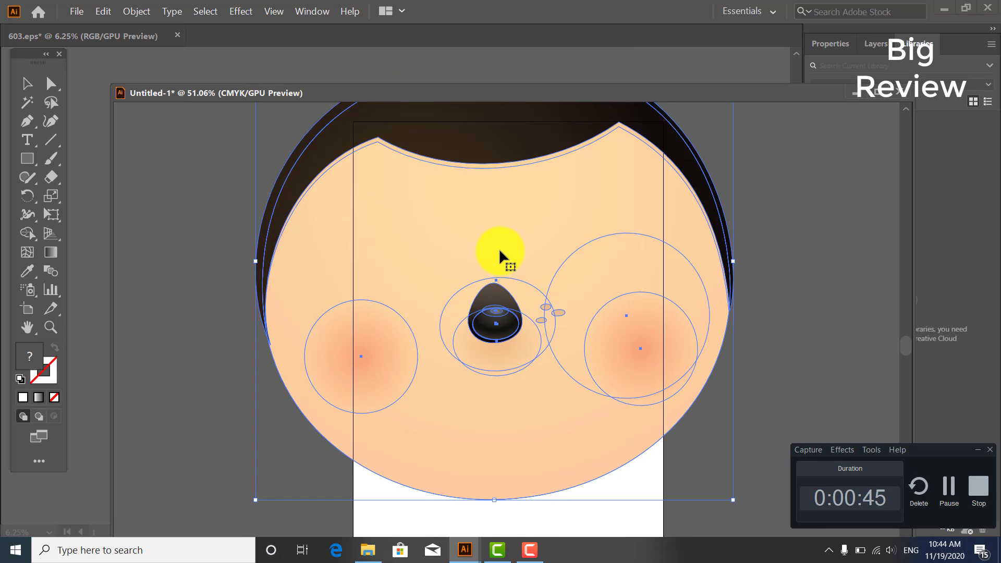
key("Delete")
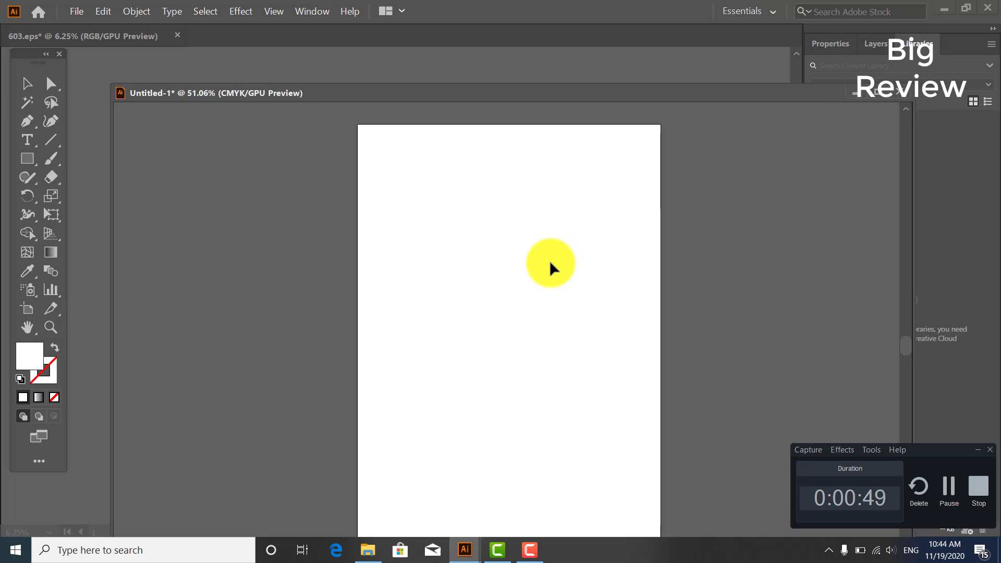
- Shorten the blank document's artboard to about half its height, giving it a landscape shape
scroll(550, 260, "down", 3)
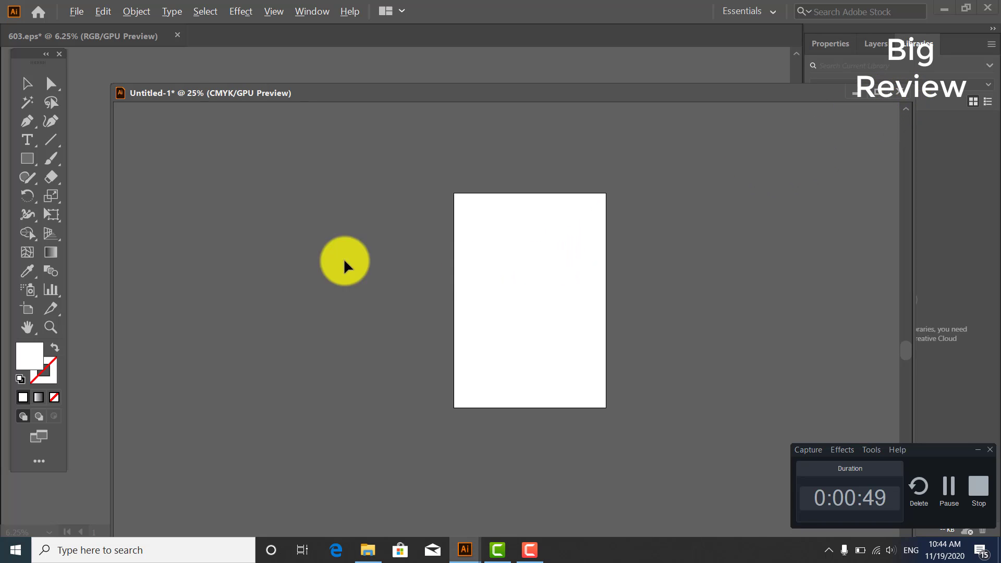
left_click(27, 308)
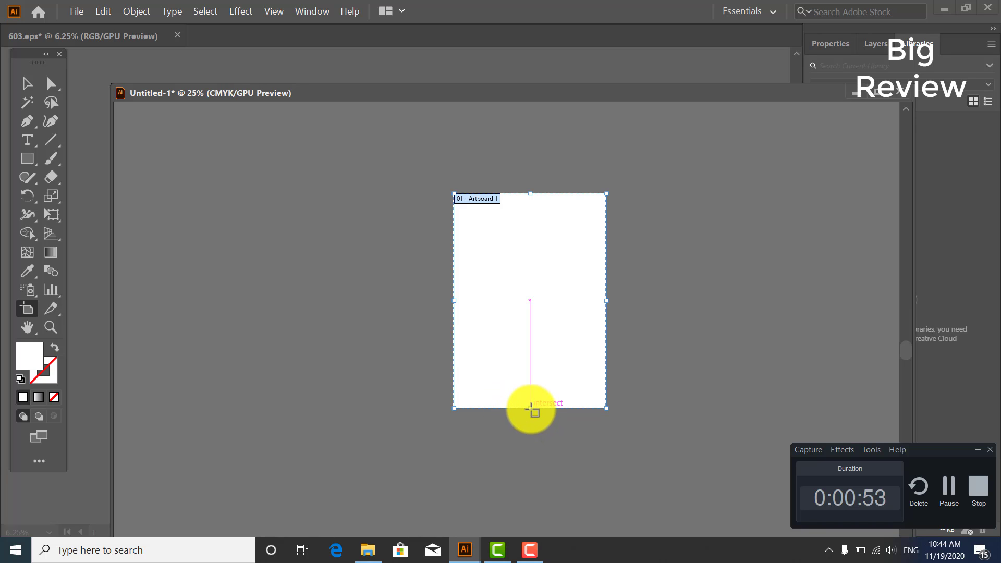
left_click_drag(529, 409, 532, 304)
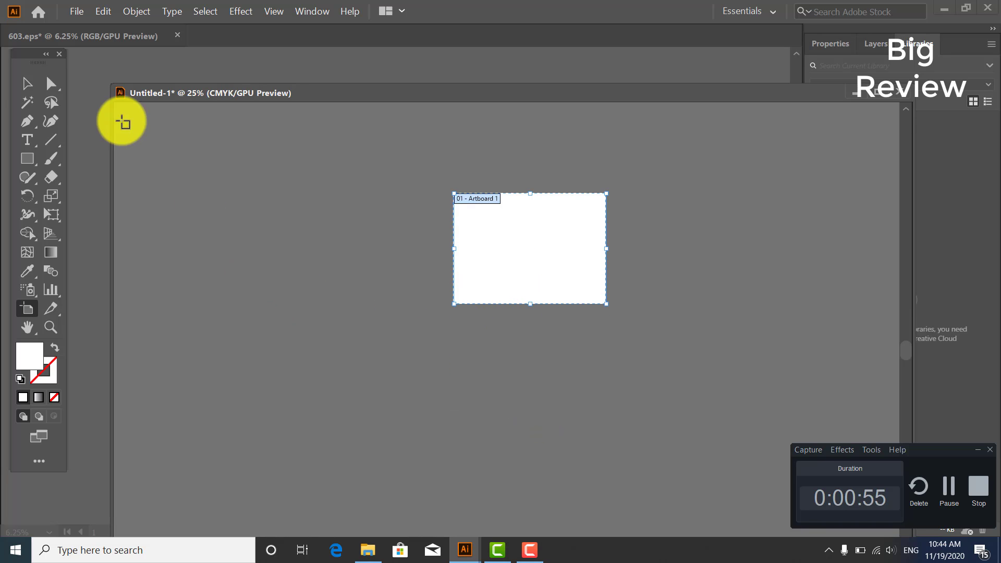
left_click(27, 83)
- Scale all the character parts beside the artboard in 603.eps down together to less than half their size
left_click_drag(194, 95, 634, 122)
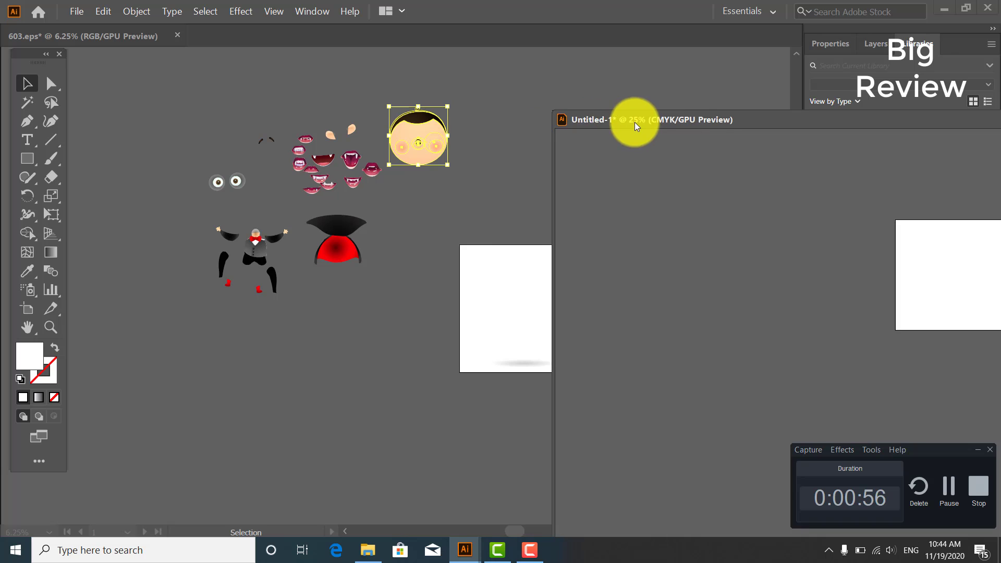
left_click(478, 81)
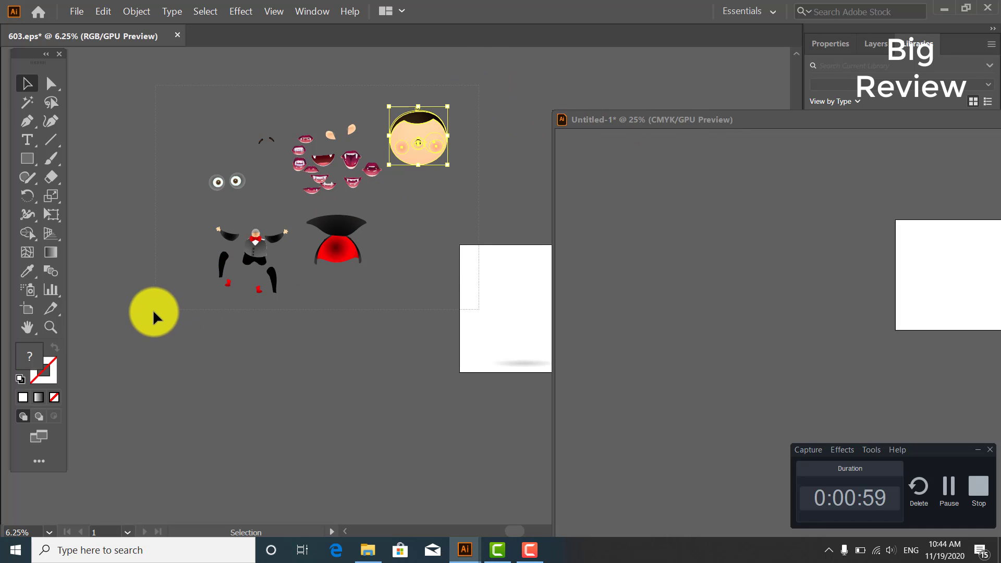
key("ctrl+a")
left_click(166, 169)
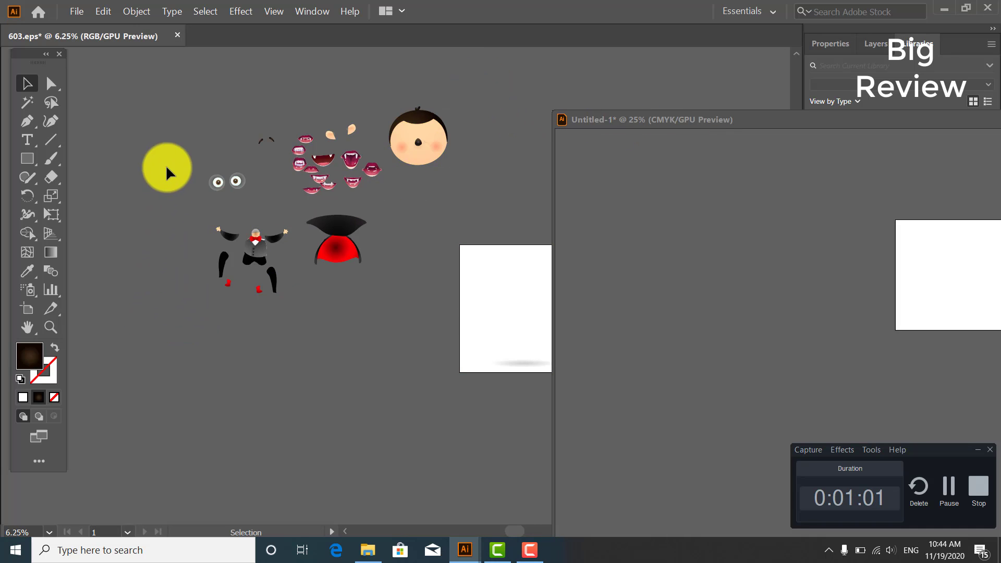
key("ctrl+a")
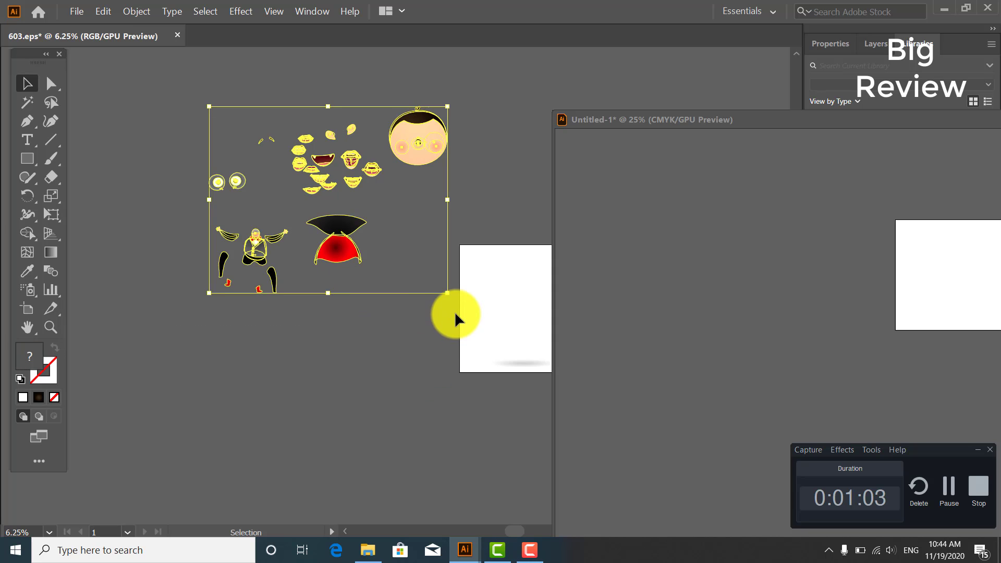
left_click_drag(448, 295, 384, 242)
left_click(381, 284)
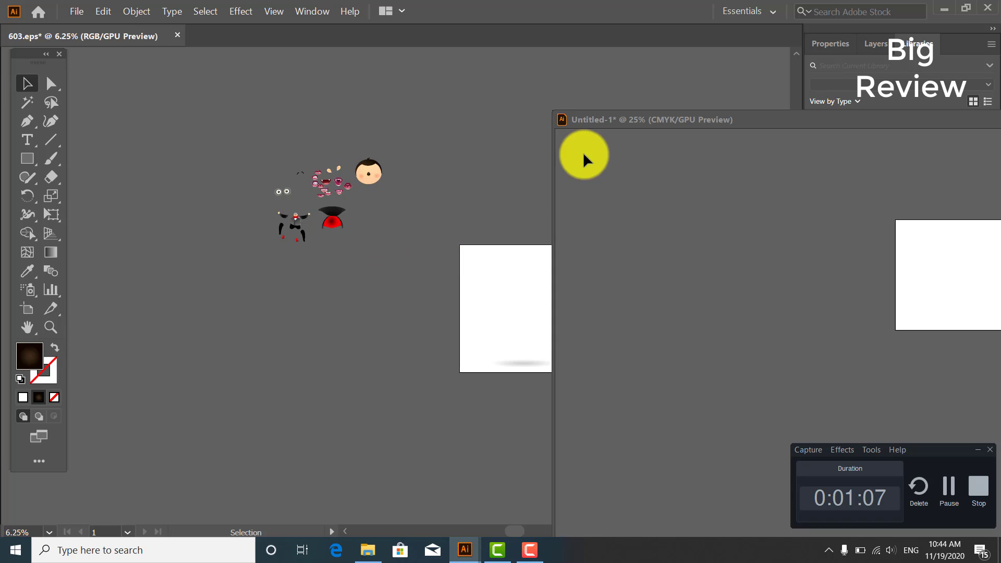
- Copy the scaled-down head from 603.eps into the new document, centred on its artboard
left_click_drag(603, 117, 442, 94)
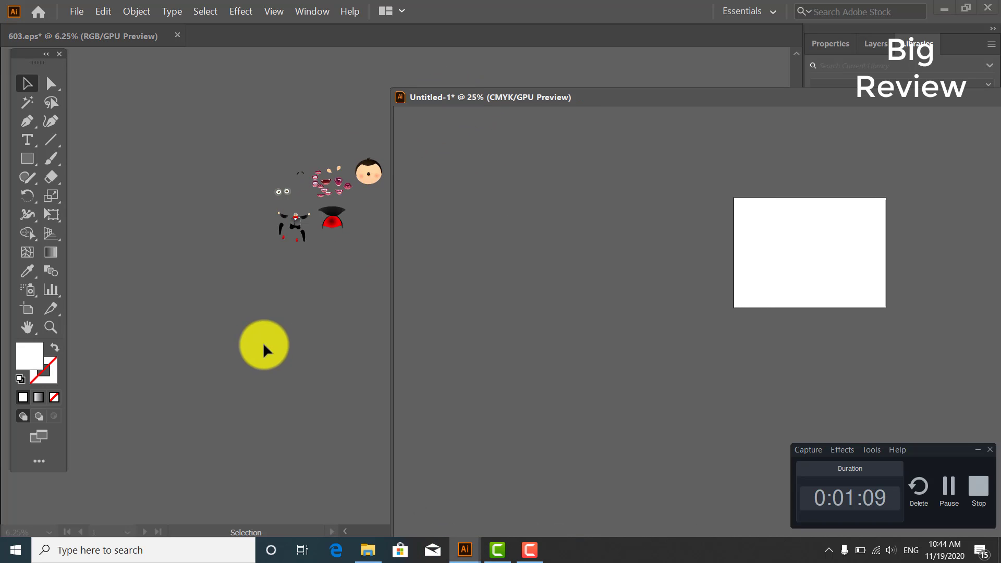
scroll(313, 245, "up", 5)
left_click_drag(313, 186, 201, 420)
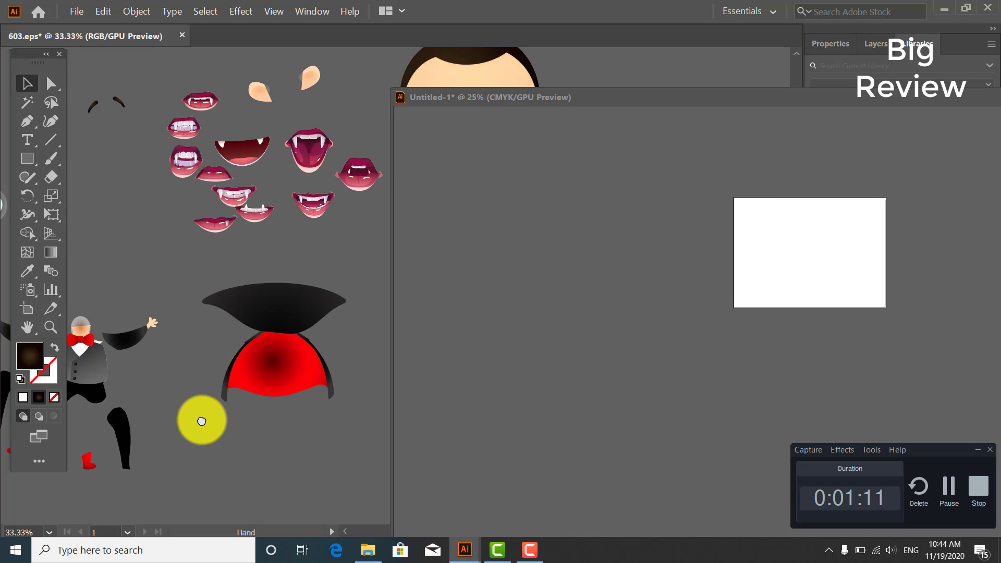
left_click_drag(203, 334, 81, 428)
left_click_drag(286, 257, 178, 302)
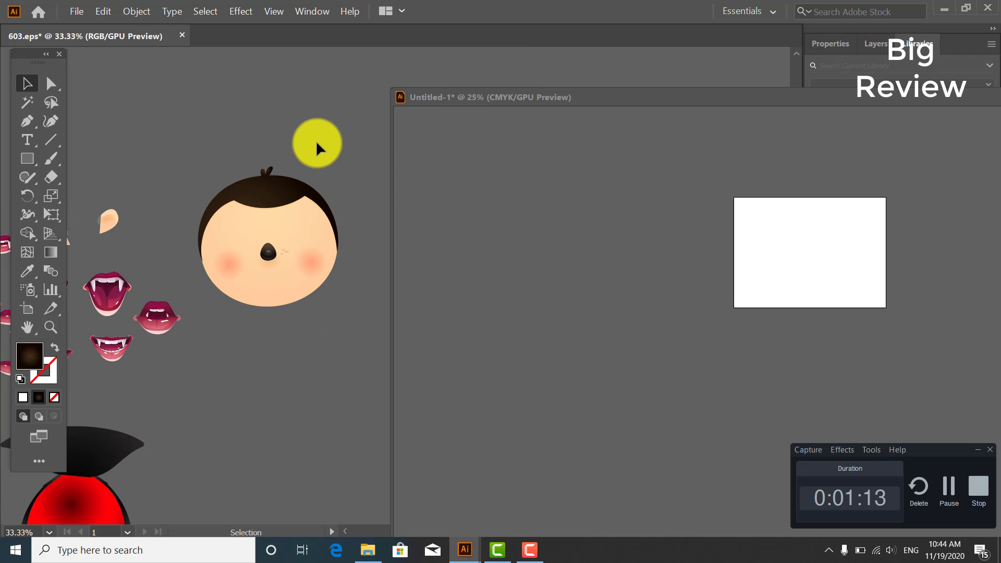
left_click(271, 287)
left_click_drag(271, 285, 809, 267)
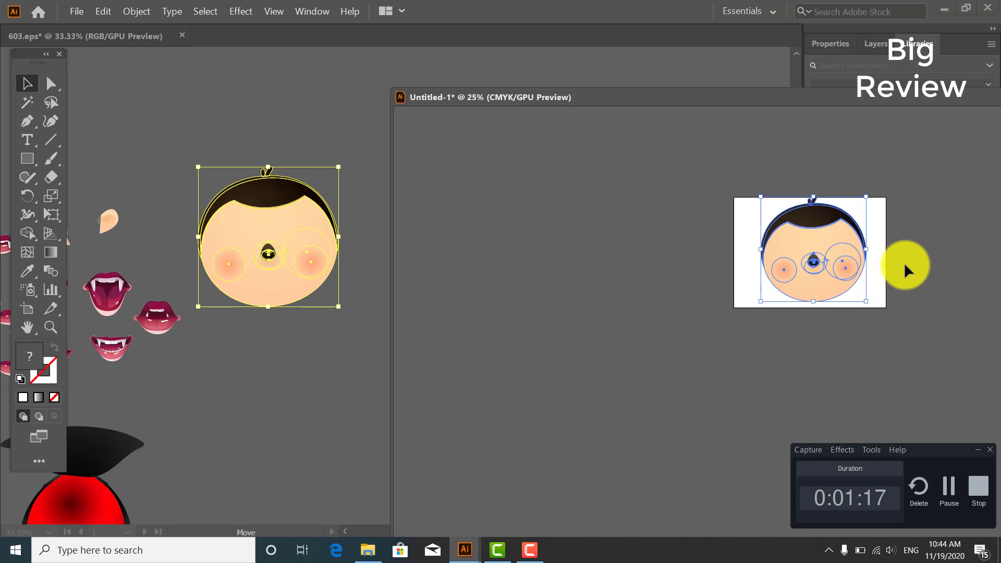
left_click(907, 261)
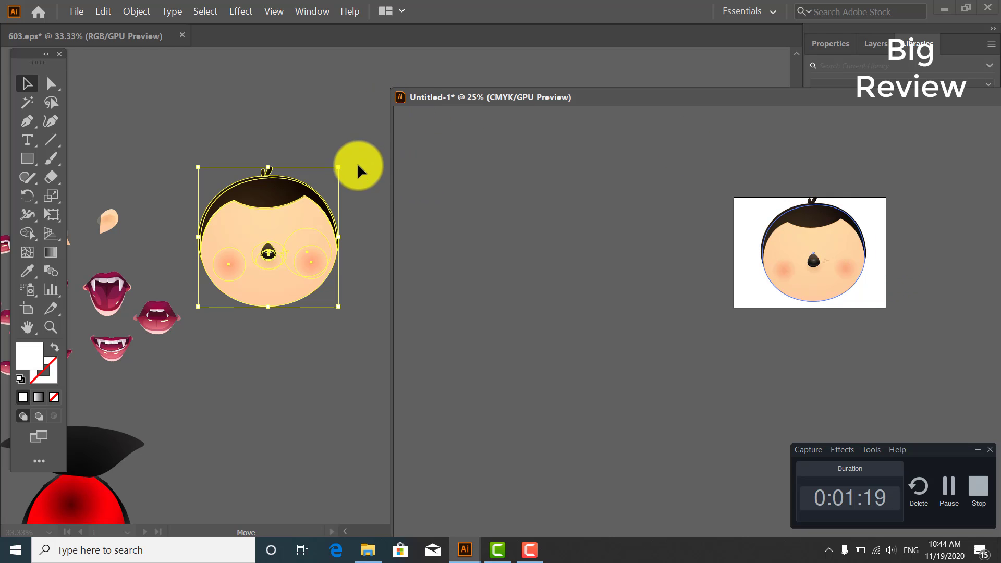
- Start exporting the head document and create a folder named ghost on the Desktop as the destination
left_click(74, 15)
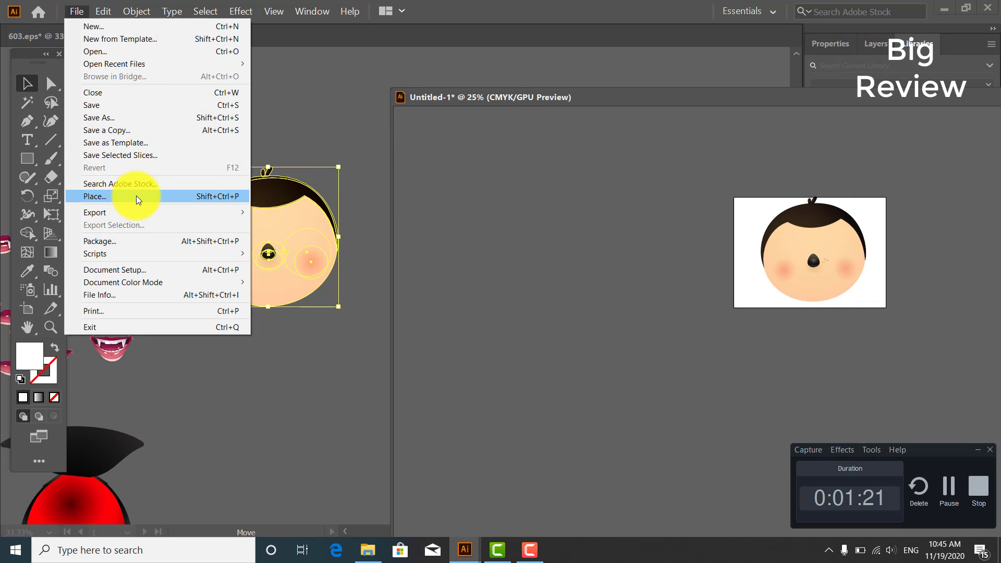
mouse_move(133, 211)
left_click(268, 226)
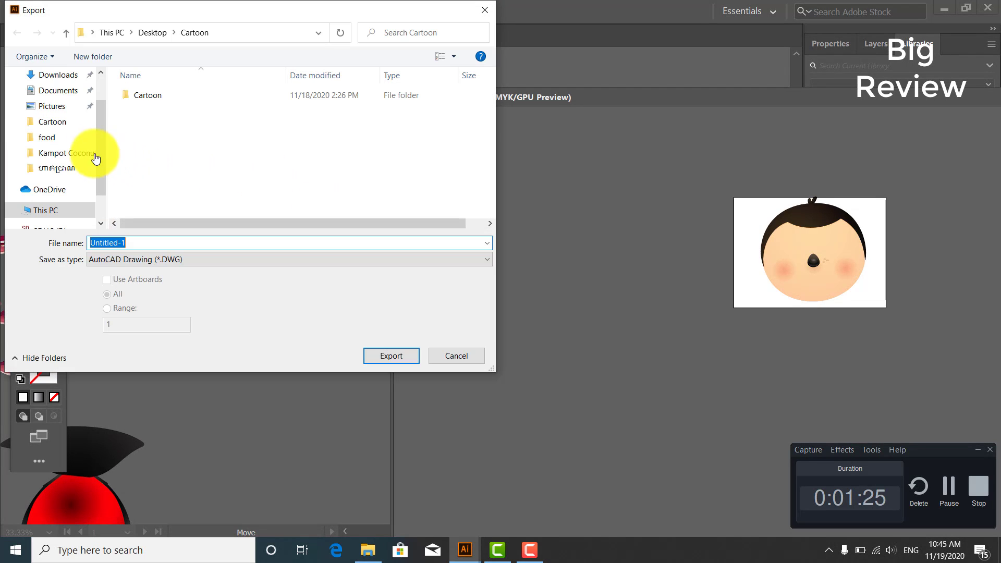
scroll(105, 137, "up", 1)
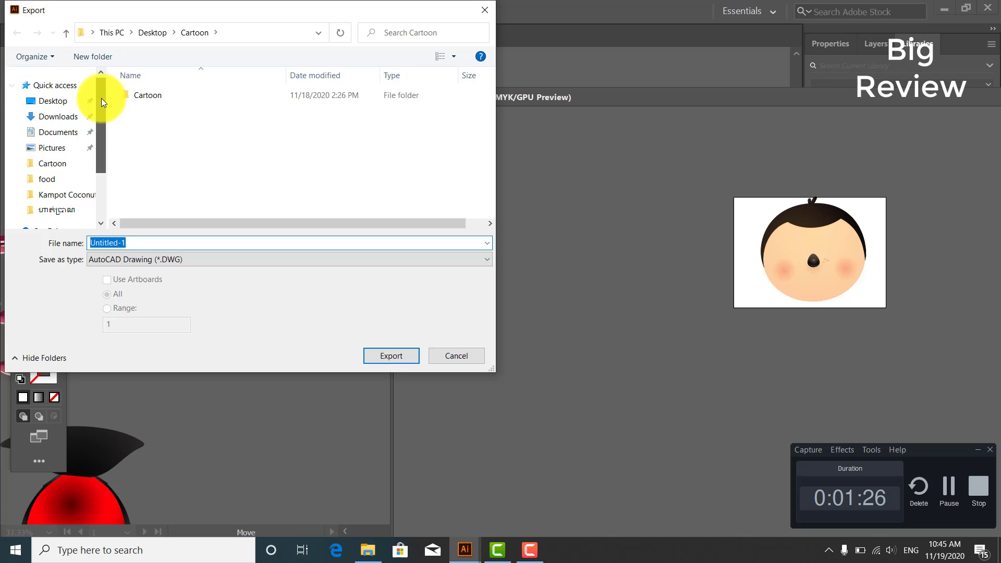
left_click(73, 107)
right_click(183, 160)
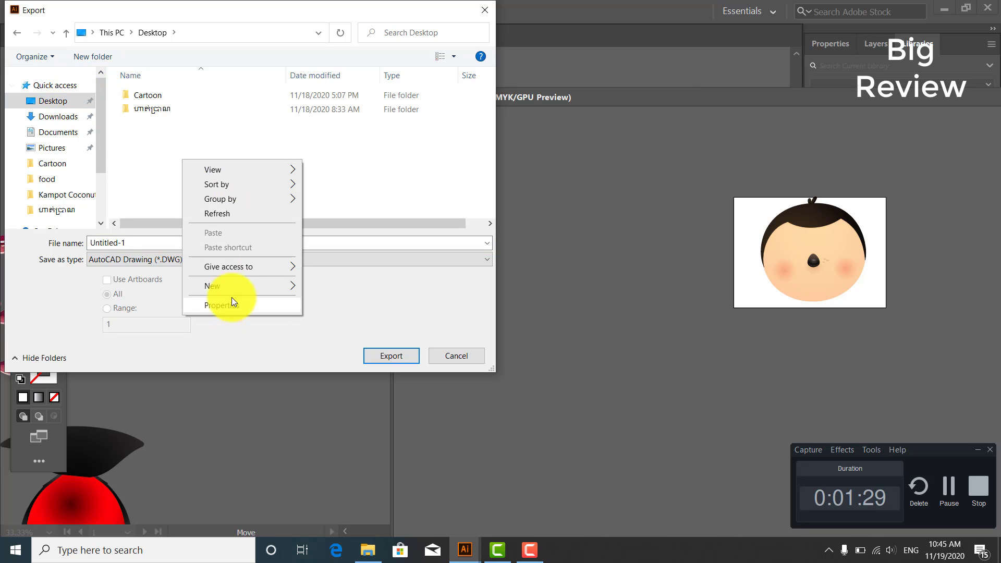
mouse_move(299, 286)
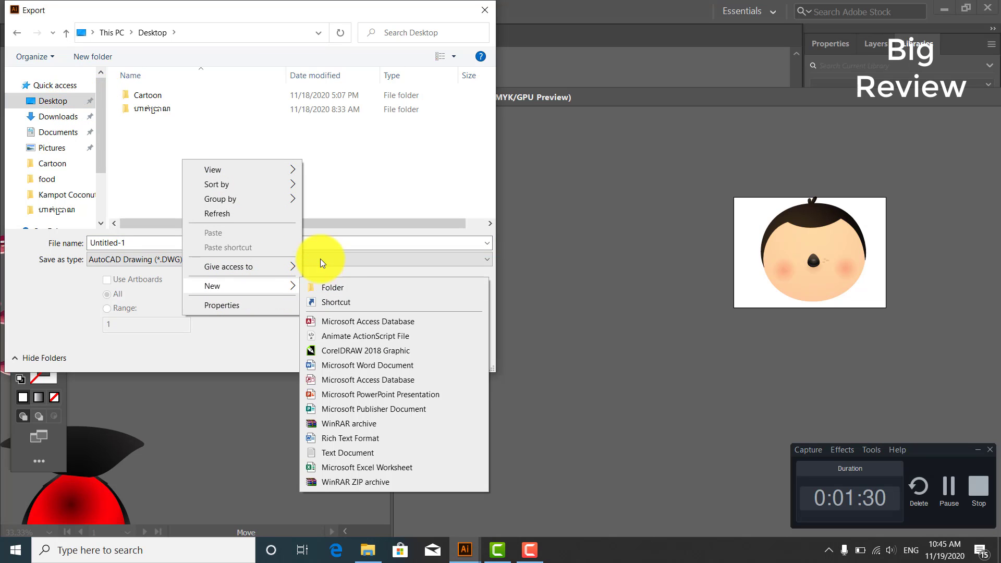
left_click(337, 287)
type("g")
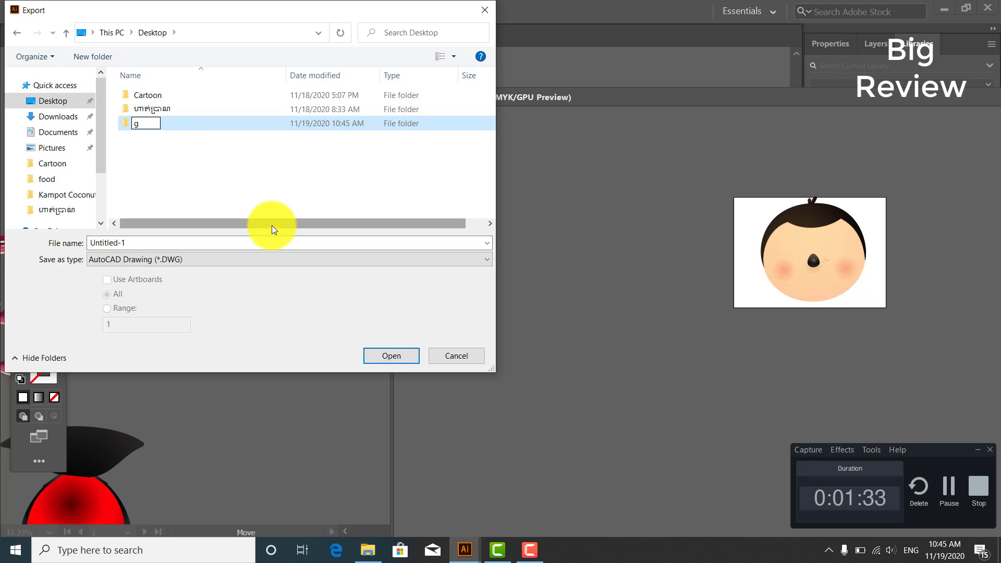
type("host")
key("Return")
key("Return")
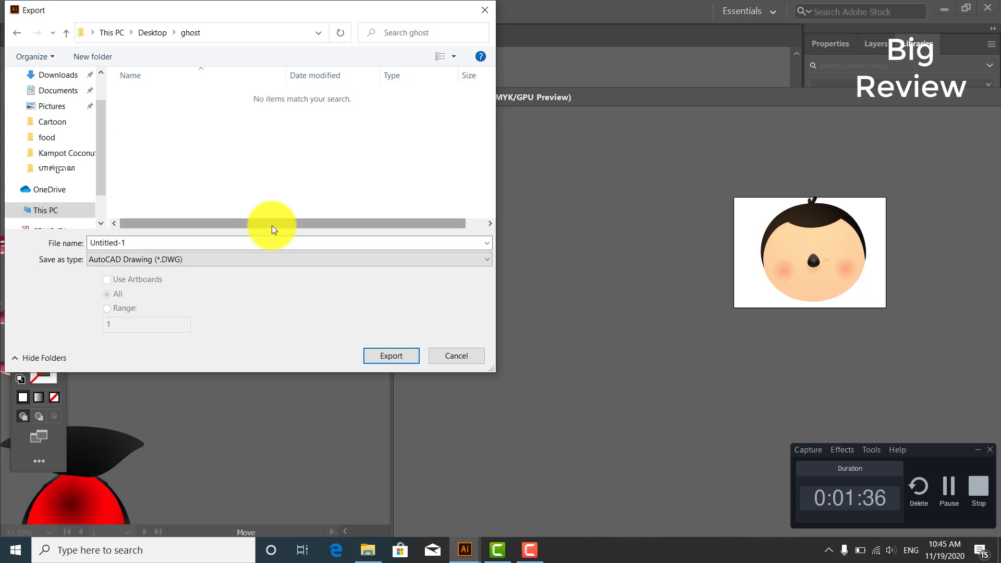
- Export the head document to the ghost folder as a PNG named head, at Screen (72 ppi) with a transparent background
left_click(273, 258)
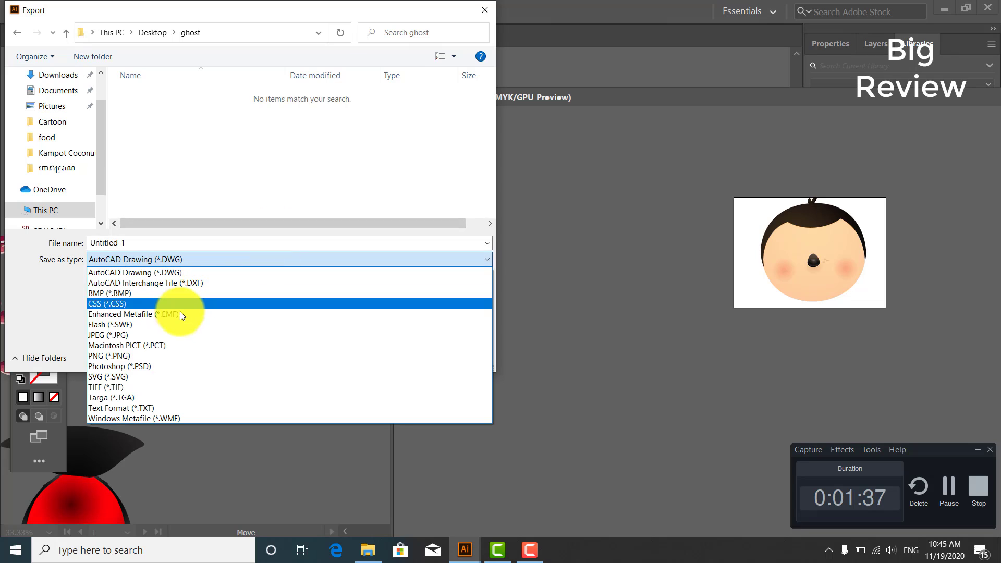
left_click(145, 355)
double_click(139, 242)
key("BackSpace")
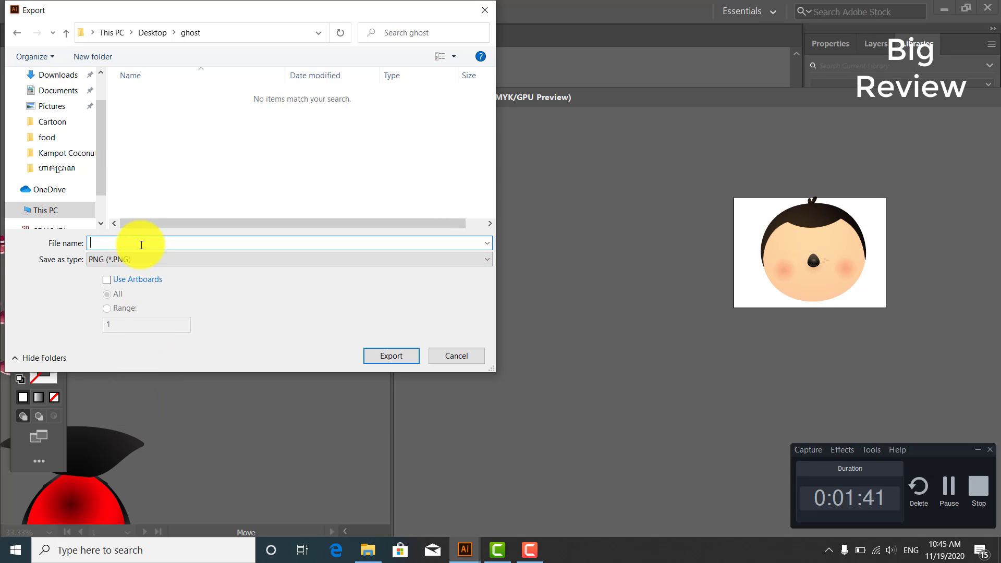
type("head")
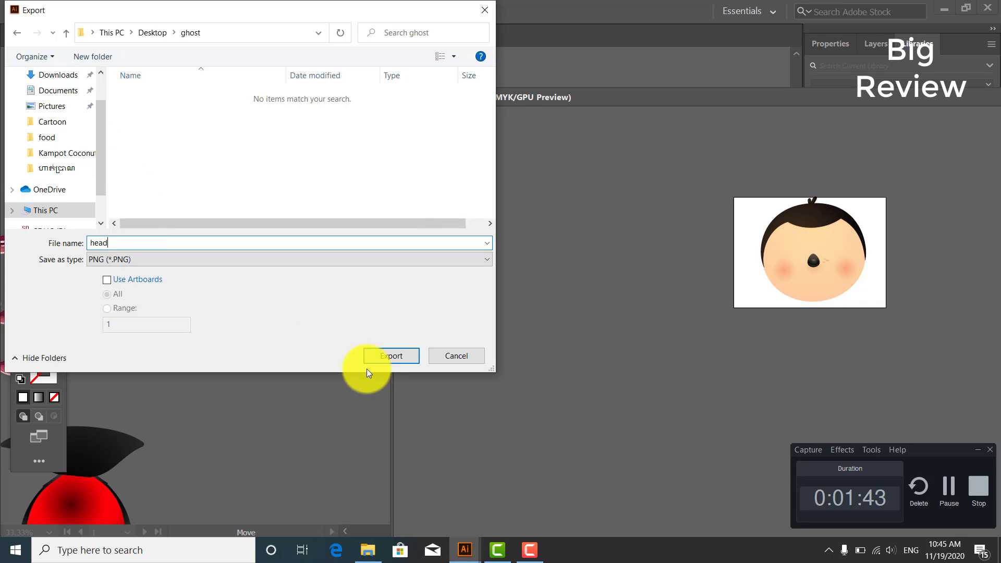
left_click(385, 358)
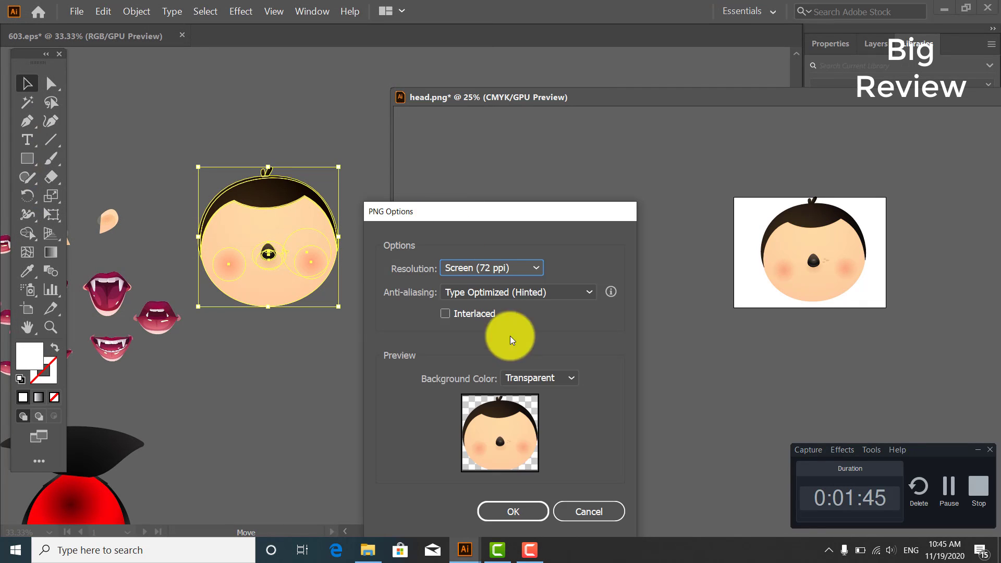
left_click(526, 512)
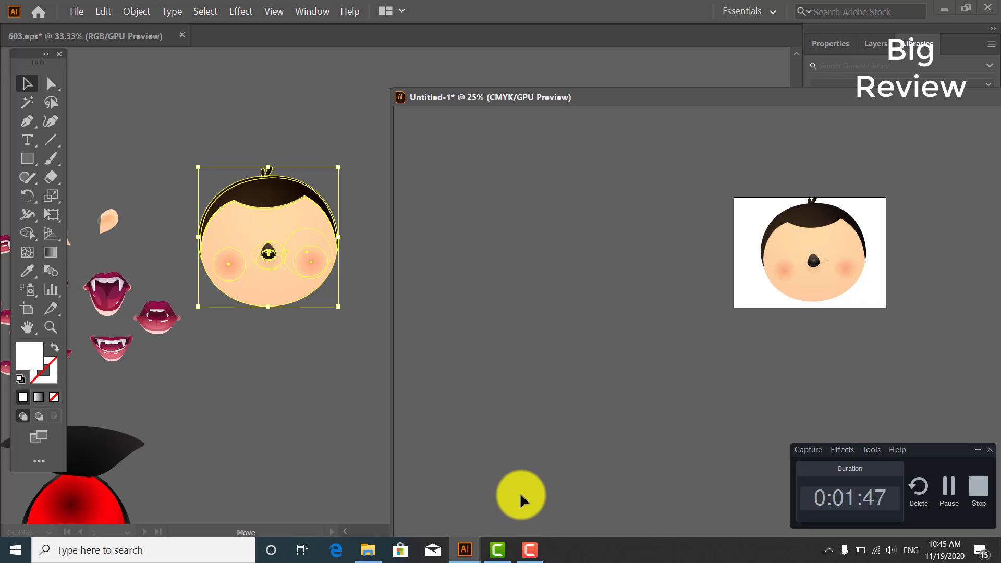
left_click(297, 333)
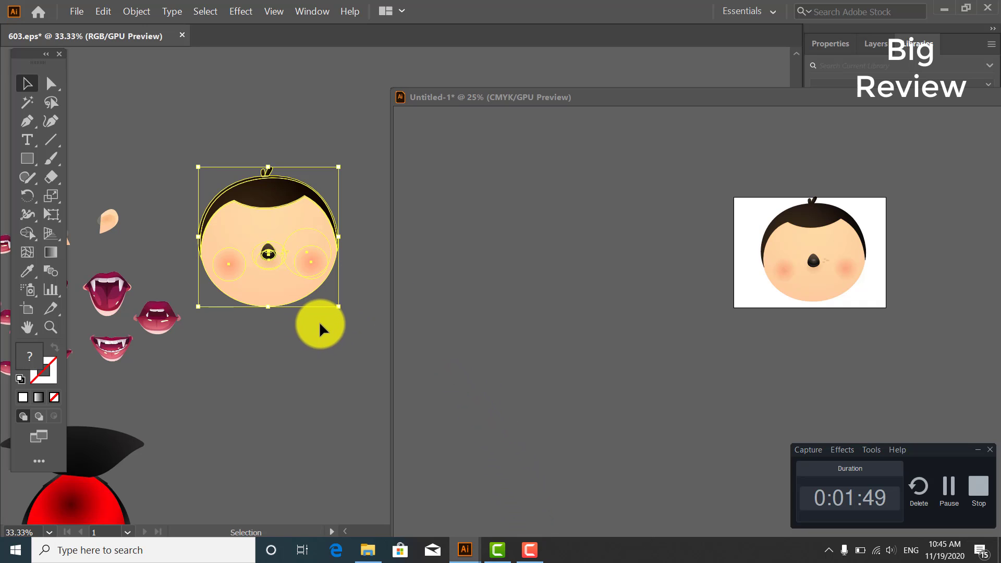
left_click(75, 9)
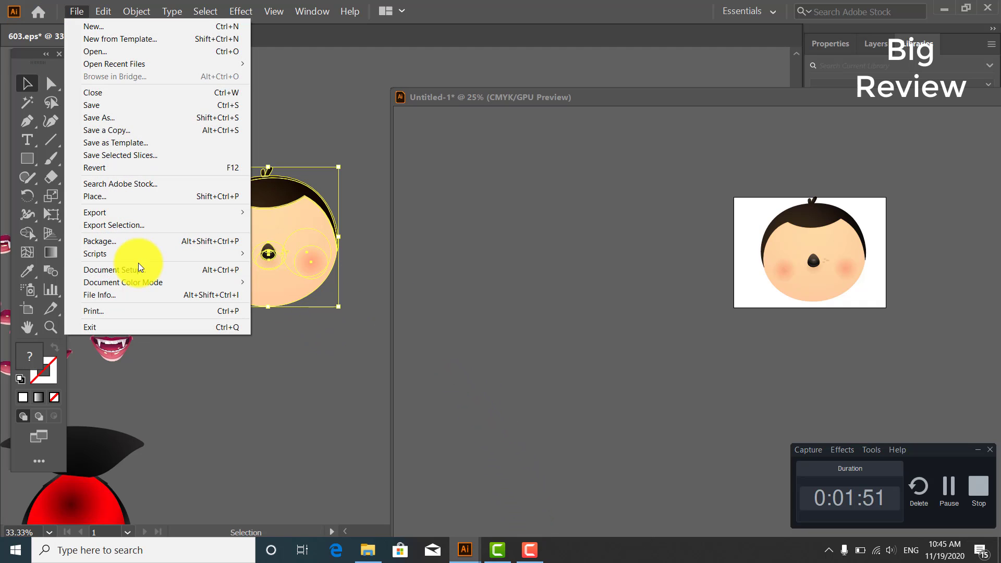
mouse_move(129, 215)
left_click(273, 229)
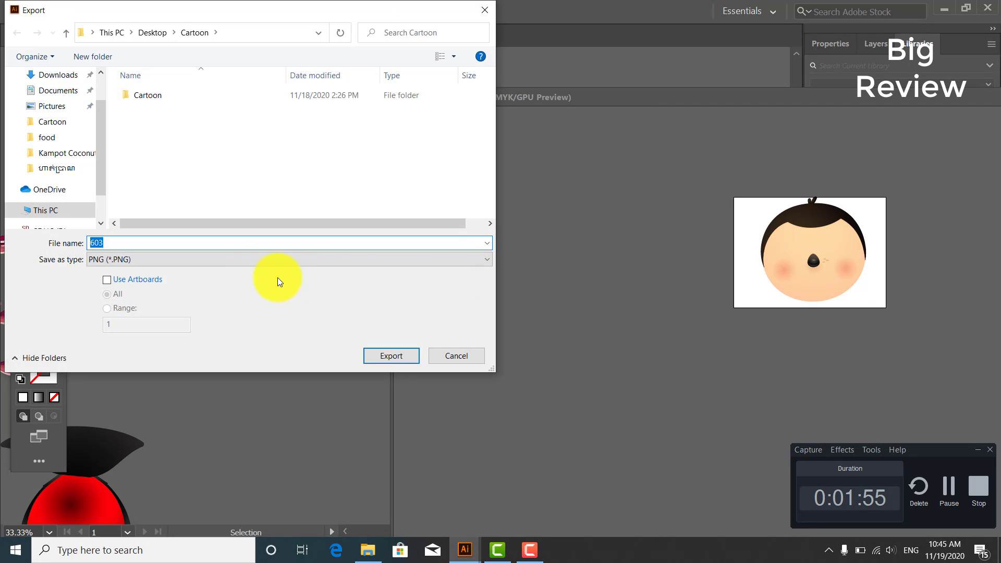
left_click(399, 355)
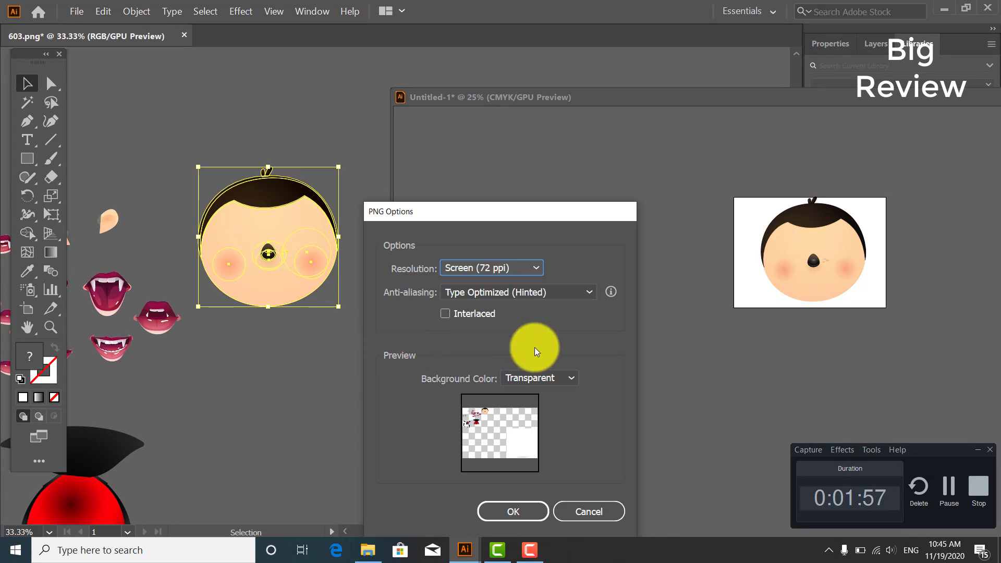
left_click(587, 509)
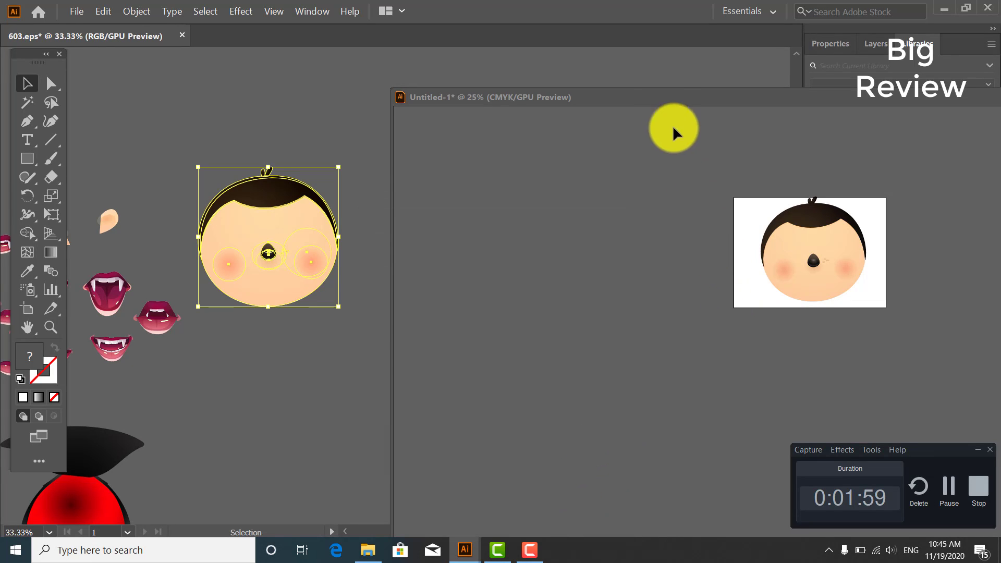
- Start exporting the new document with the head again, with the Desktop's ghost folder as the destination
left_click_drag(661, 95, 478, 100)
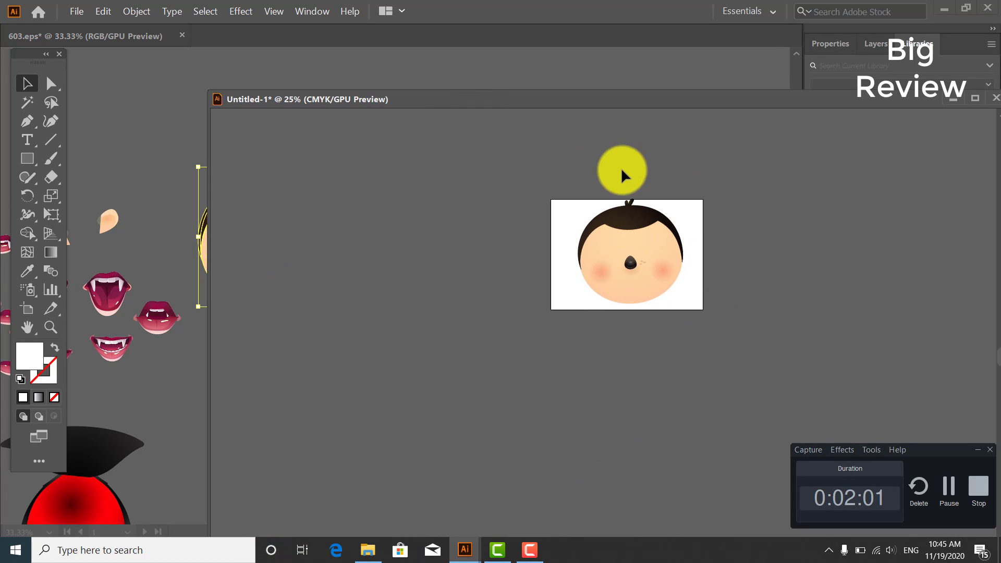
left_click(75, 11)
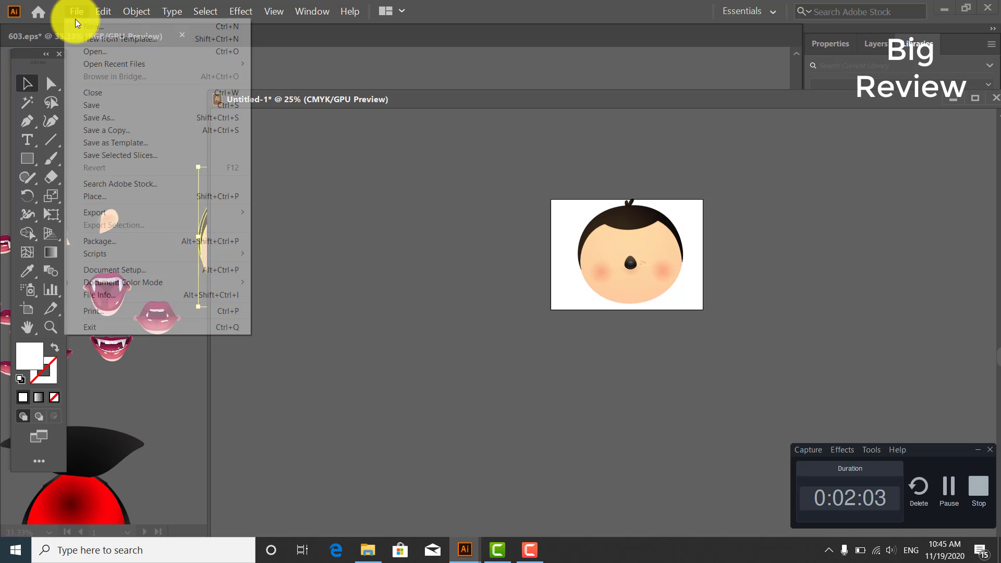
mouse_move(126, 215)
left_click(273, 220)
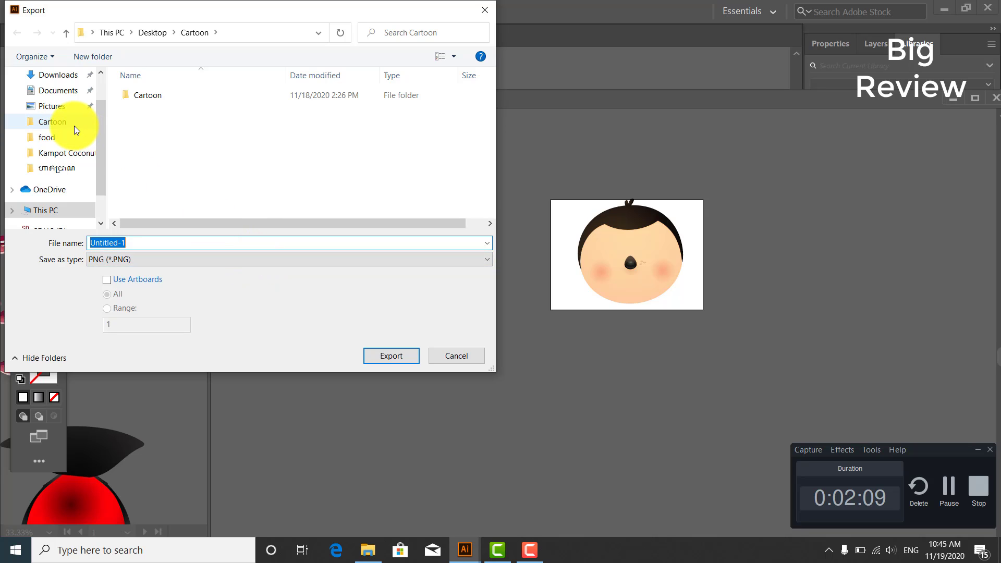
scroll(70, 166, "down", 1)
scroll(70, 166, "up", 2)
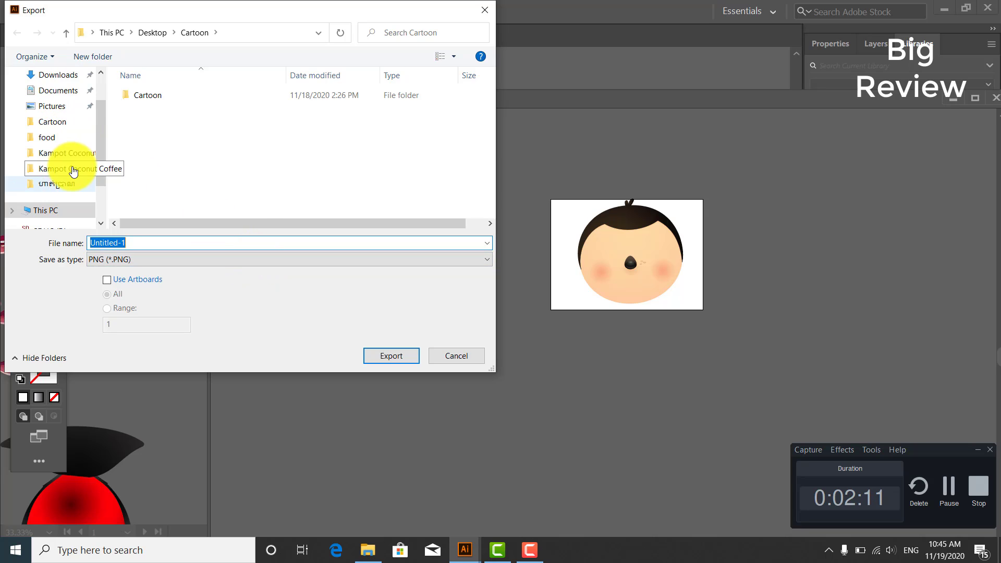
scroll(68, 125, "up", 1)
left_click(57, 101)
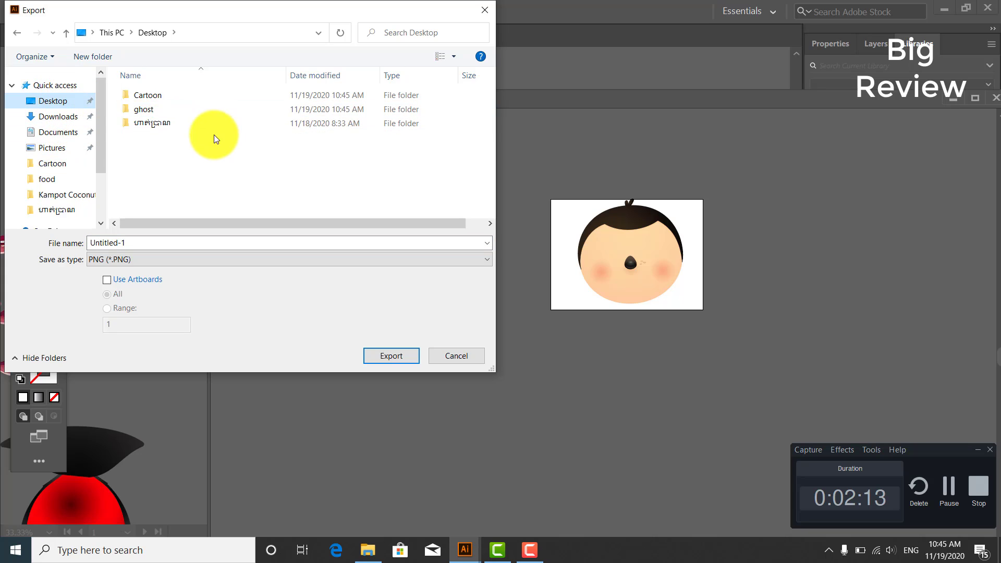
double_click(170, 111)
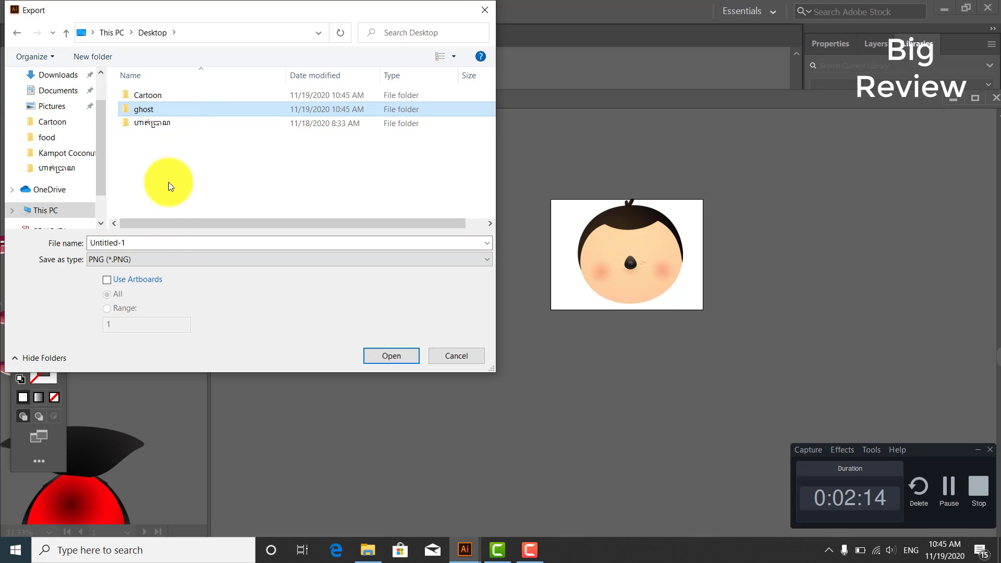
- Export the head as a PNG named head at Medium (150 ppi), replacing the existing file
left_click(154, 244)
key("BackSpace")
type("head")
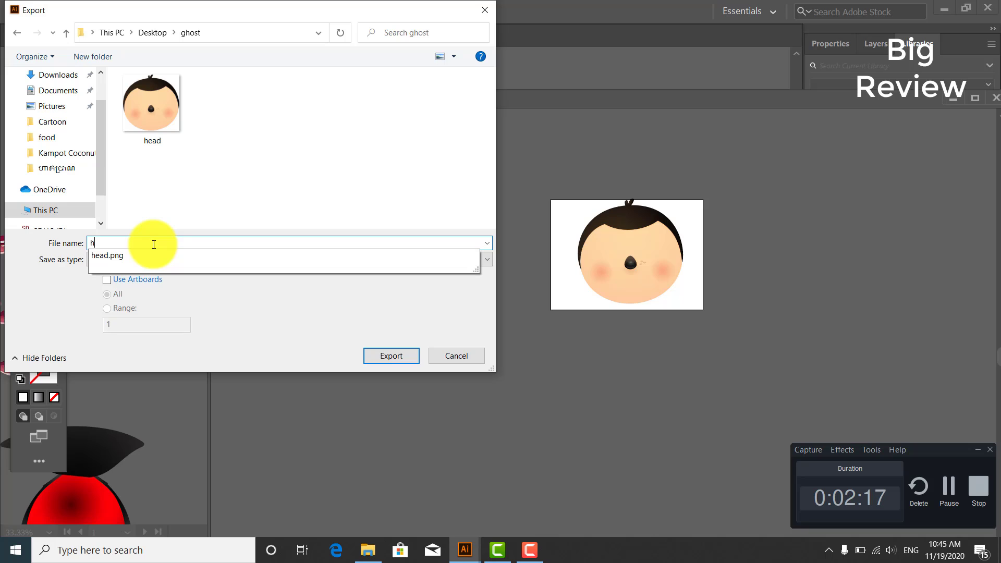
left_click(240, 211)
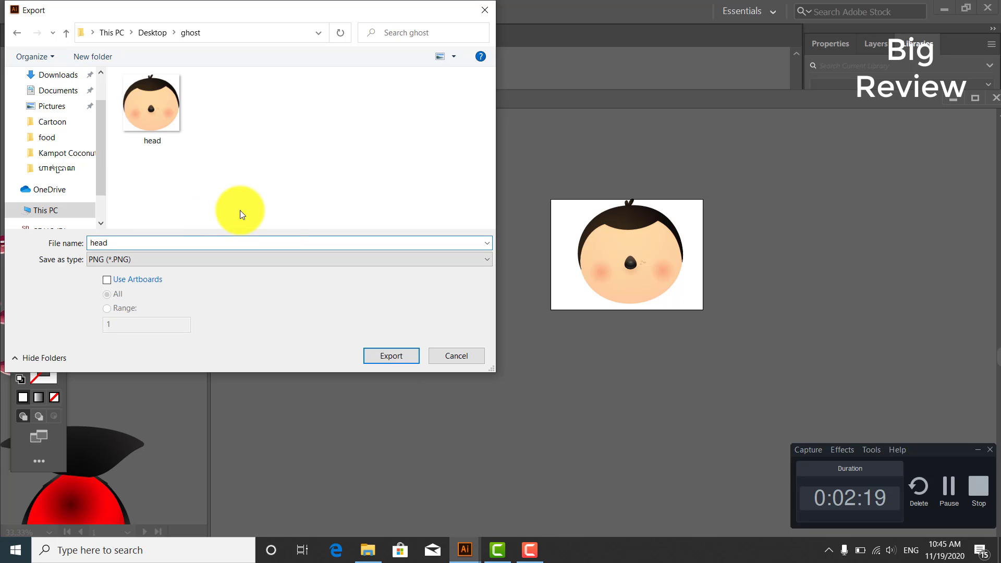
left_click(392, 360)
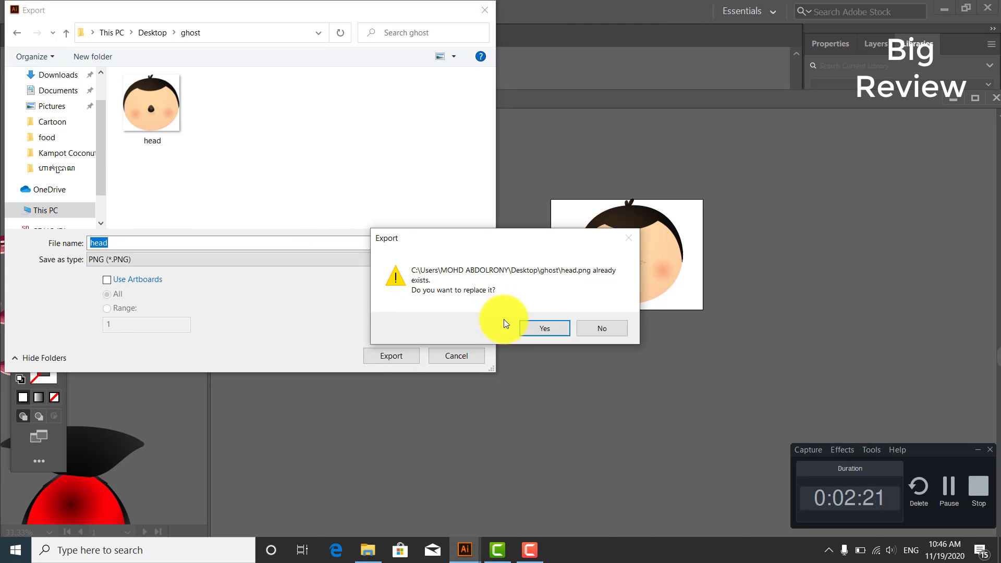
left_click(528, 326)
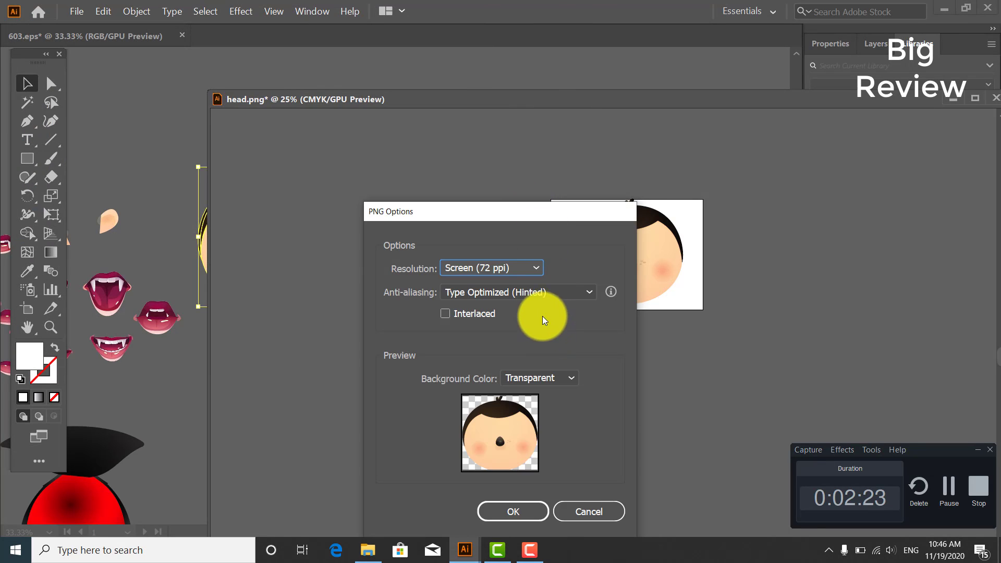
left_click(520, 269)
left_click(502, 302)
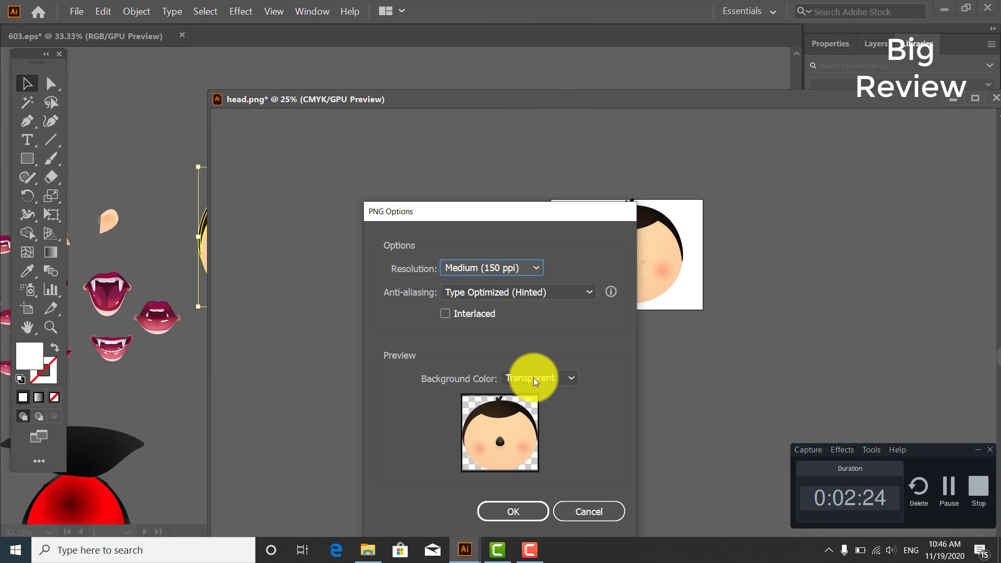
left_click(531, 506)
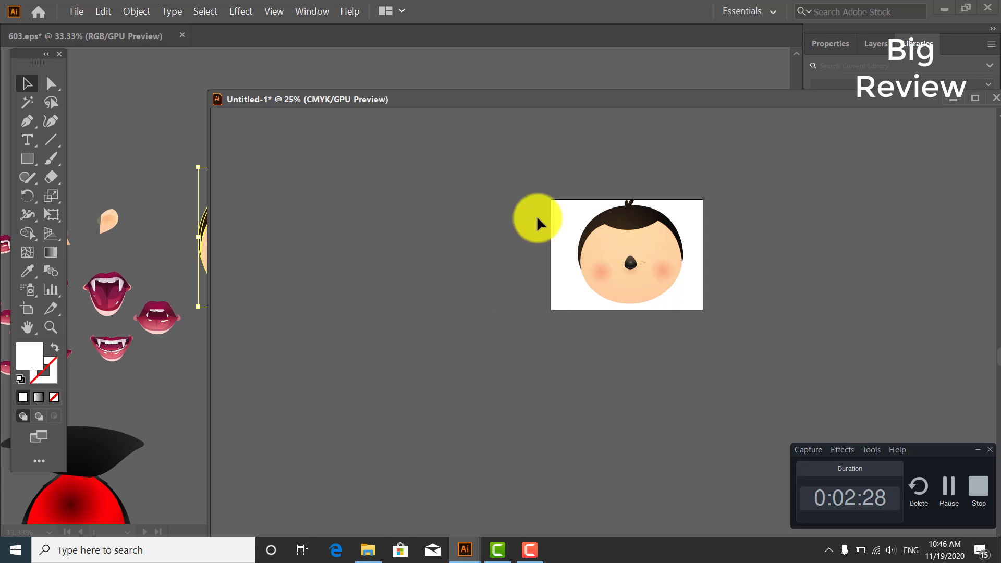
- Delete the head from the new document's artboard and move its window aside to uncover the parts in 603.eps
key("ctrl+a")
key("Delete")
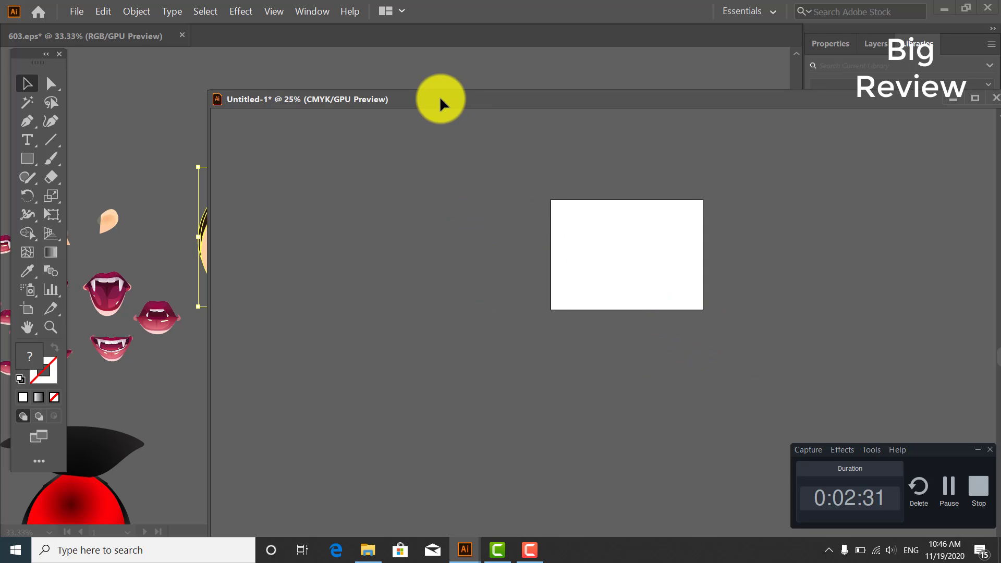
left_click_drag(439, 97, 645, 87)
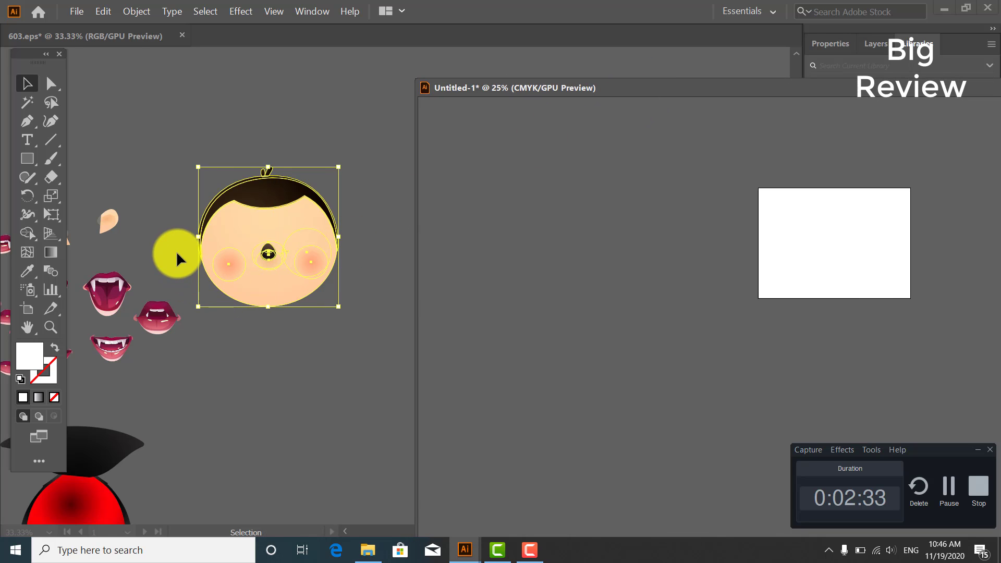
- Copy the ear nearest the head from 603.eps onto the new document's empty artboard
left_click(158, 174)
left_click(158, 174)
left_click_drag(166, 208, 318, 136)
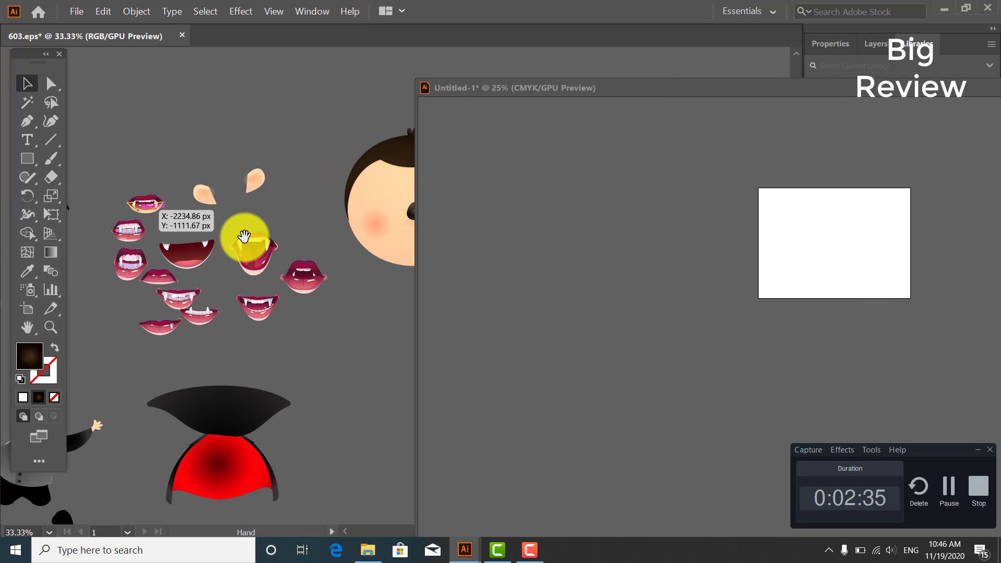
left_click_drag(239, 233, 264, 201)
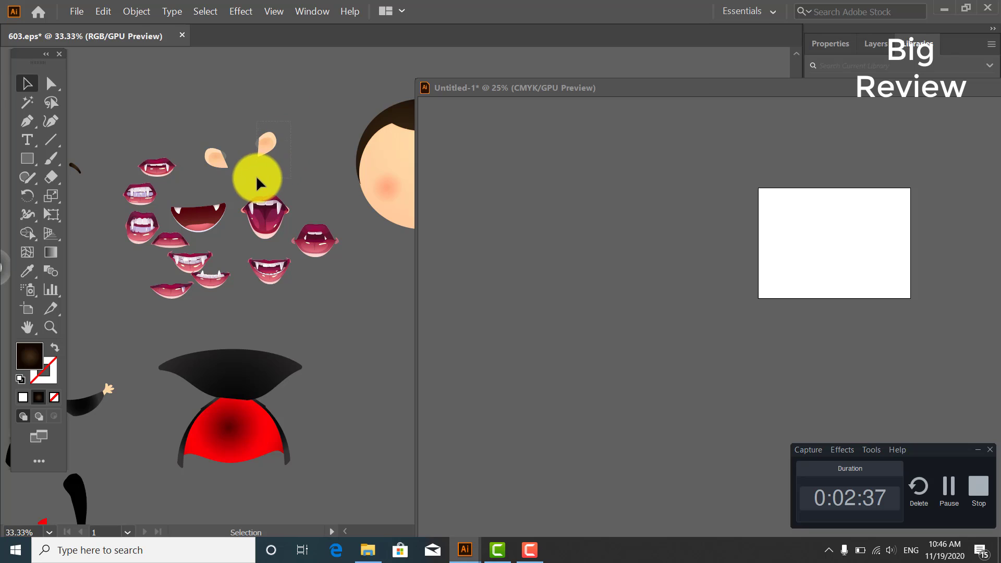
left_click_drag(270, 143, 826, 240)
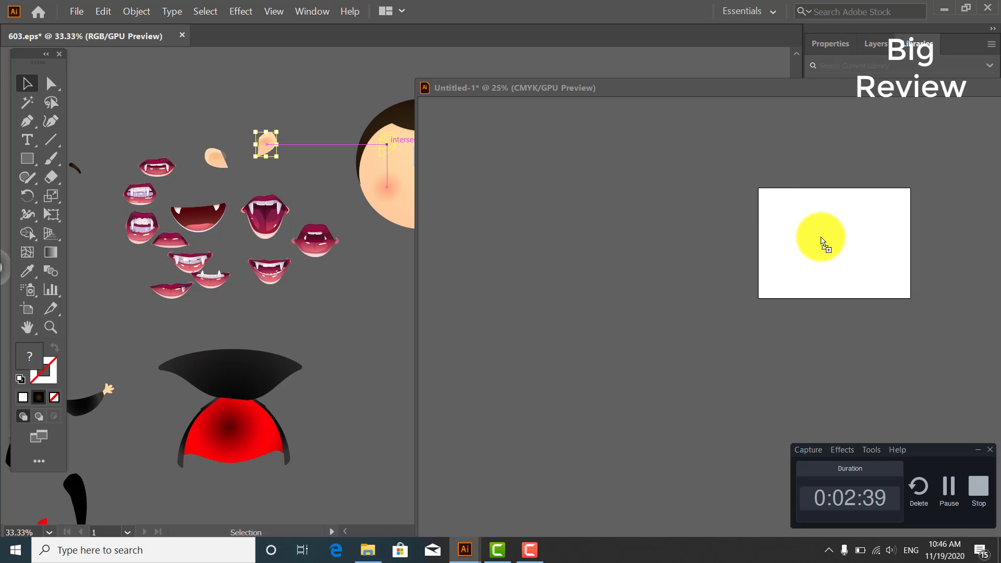
left_click(870, 265)
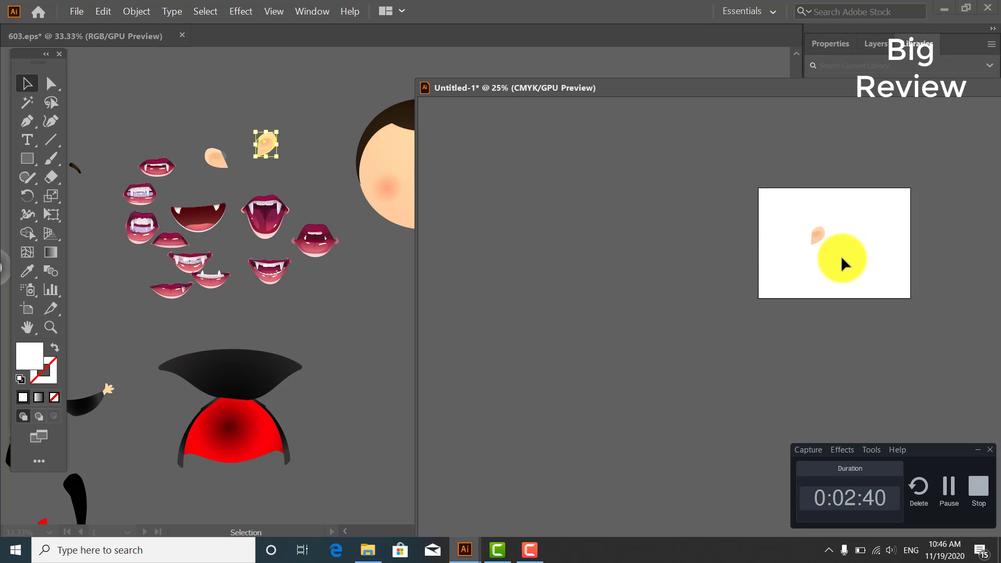
- Export the ear to the ghost folder as a PNG named Lear, at Medium (150 ppi) with a transparent background
left_click(80, 15)
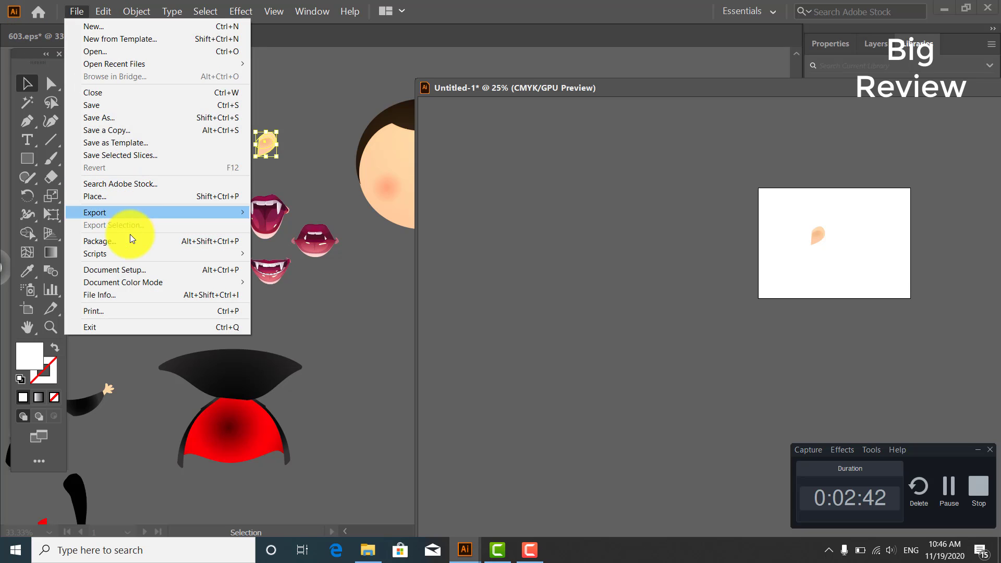
mouse_move(118, 214)
left_click(286, 226)
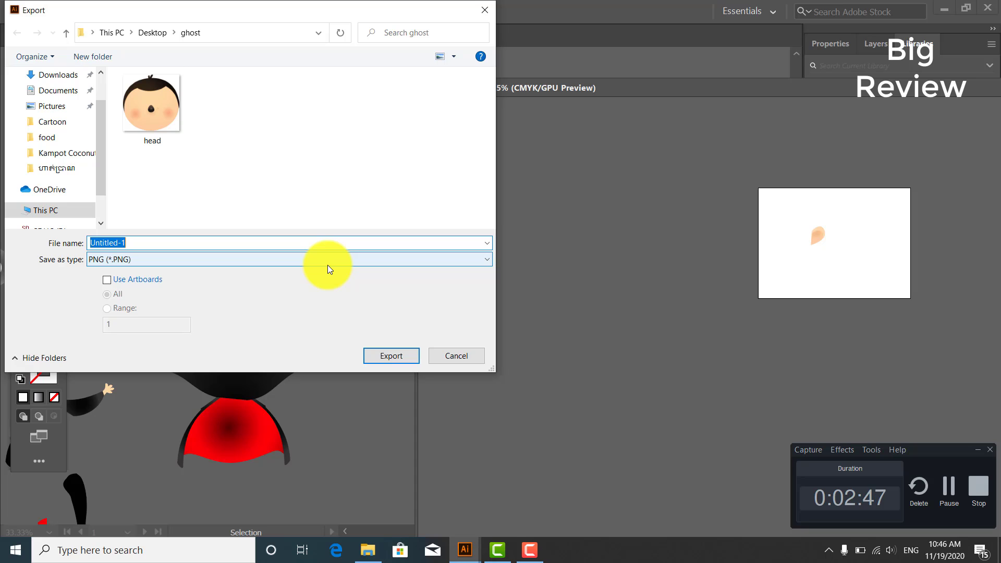
type("Lear")
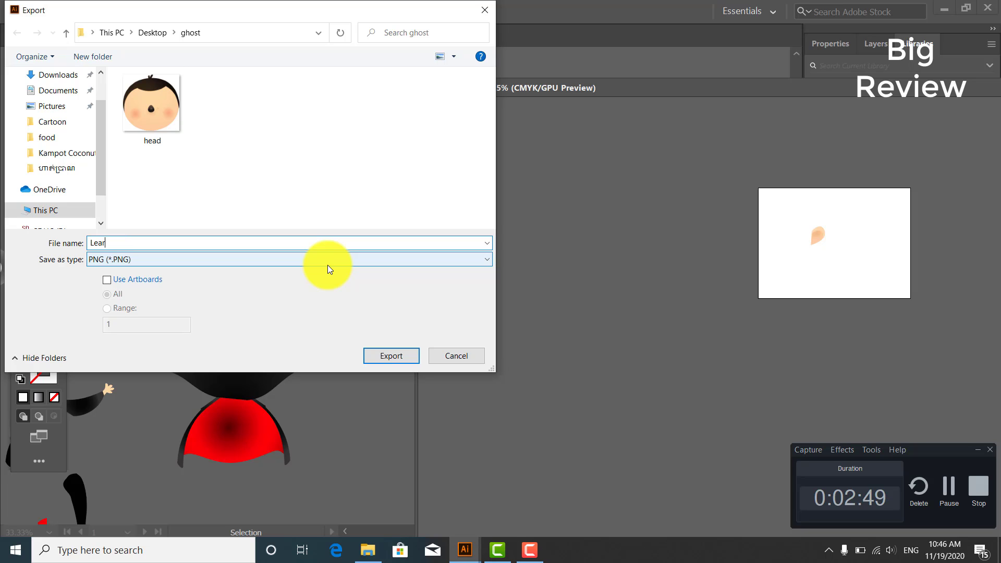
left_click(392, 355)
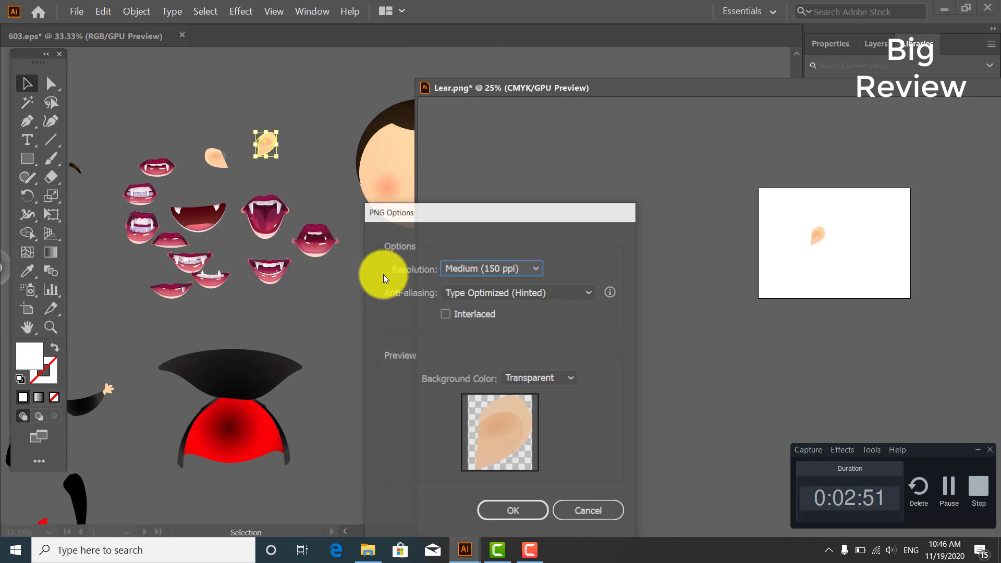
left_click(505, 513)
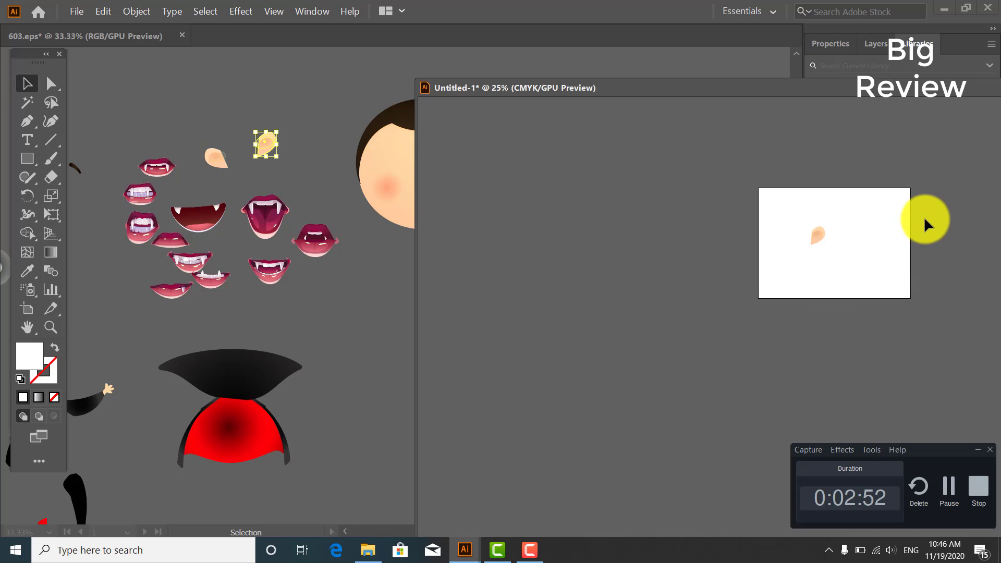
- Delete the exported ear from the new document's artboard and return to 603.eps for the other ear
key("ctrl+a")
key("Delete")
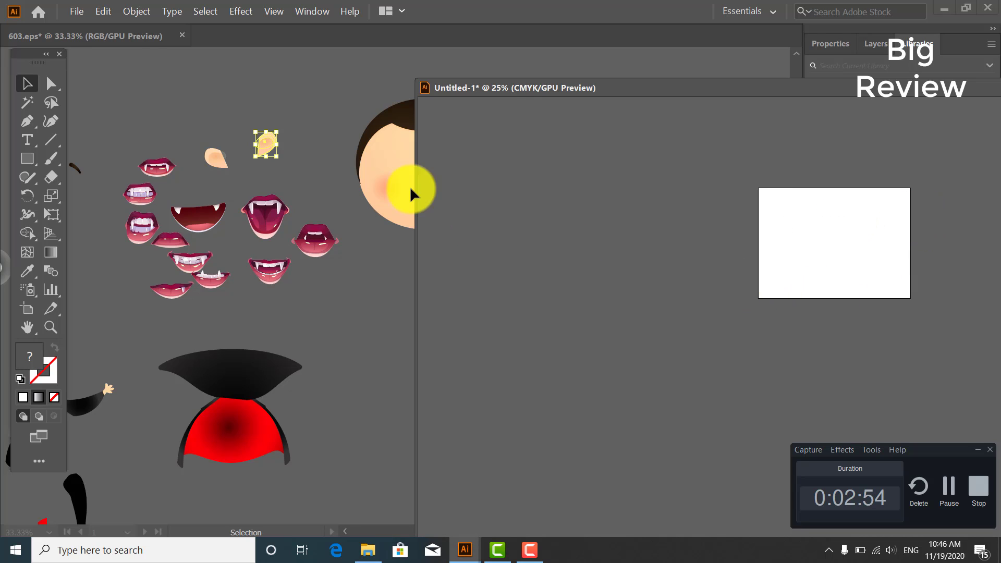
left_click(218, 151)
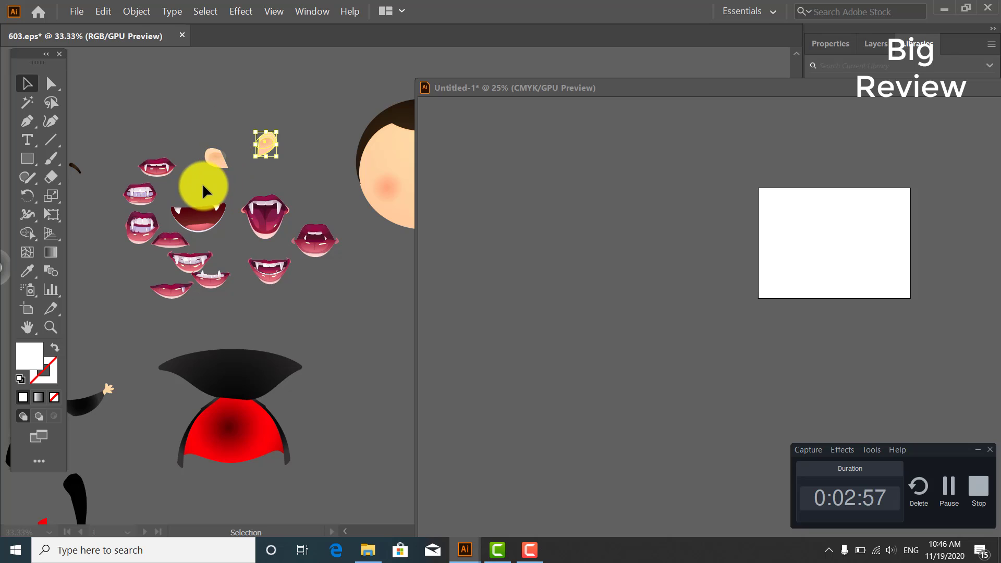
- Copy the other ear into the new document and export it to the ghost folder as a transparent 150 ppi PNG named Rear
left_click_drag(215, 158, 829, 259)
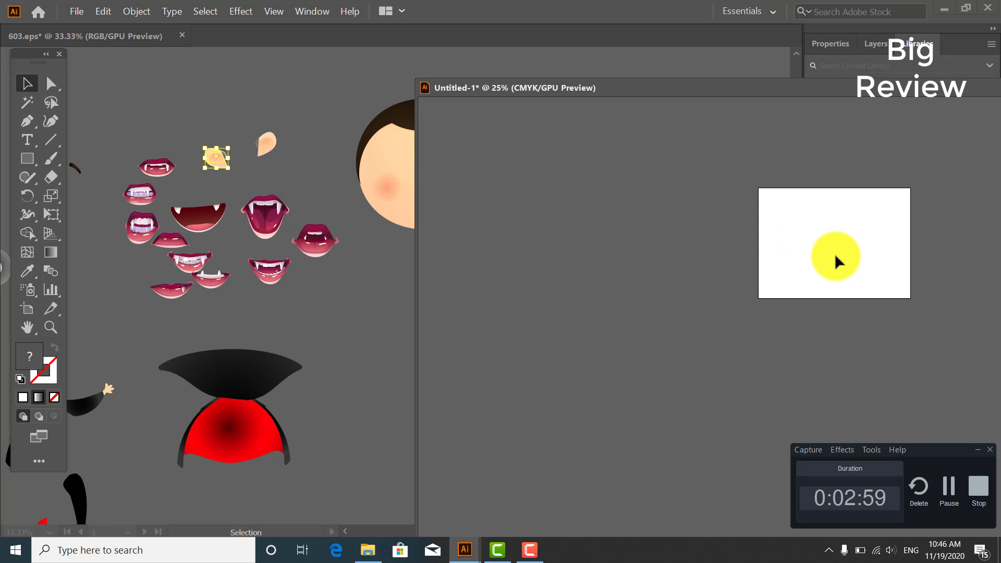
left_click(67, 13)
mouse_move(129, 214)
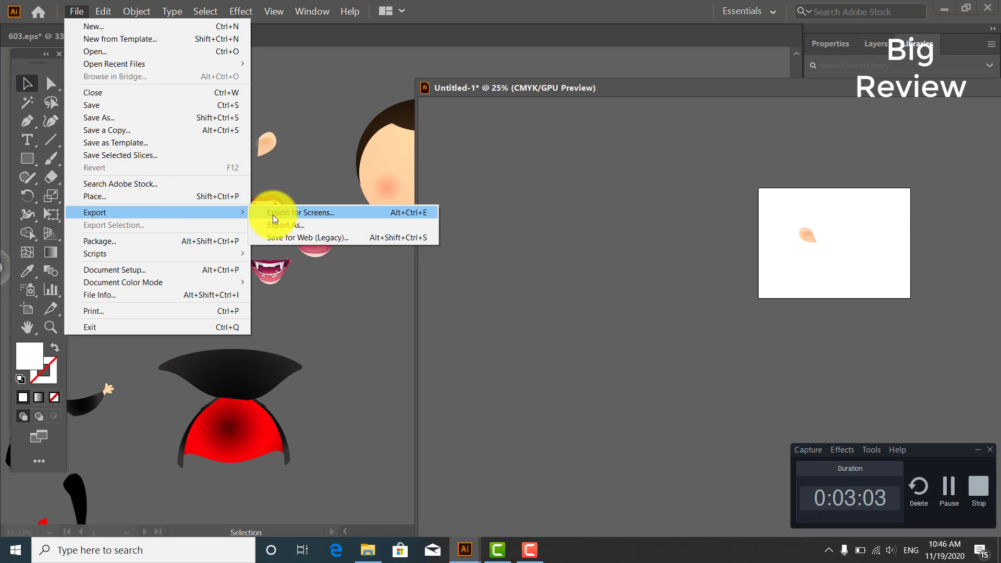
left_click(280, 225)
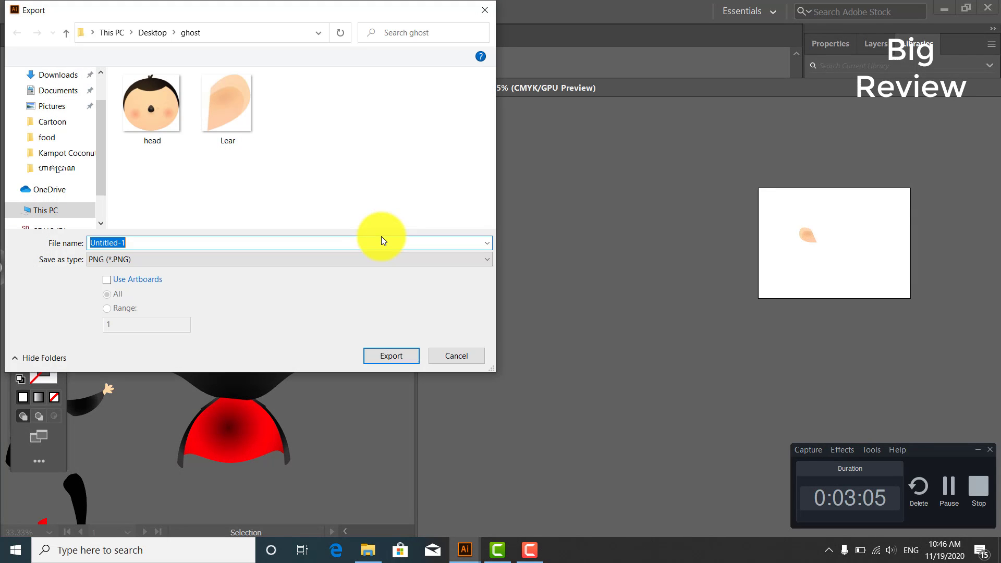
type("R")
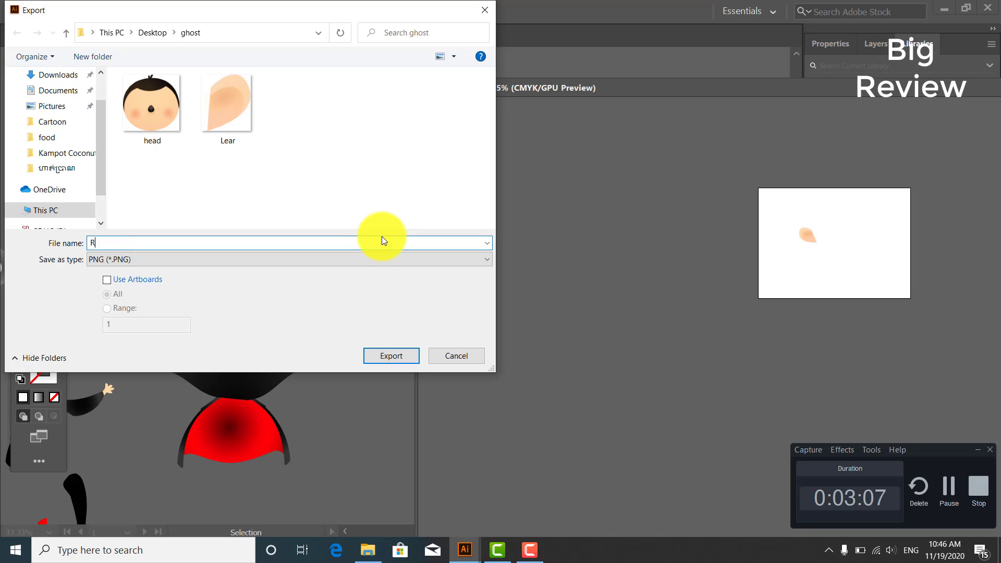
type("ear")
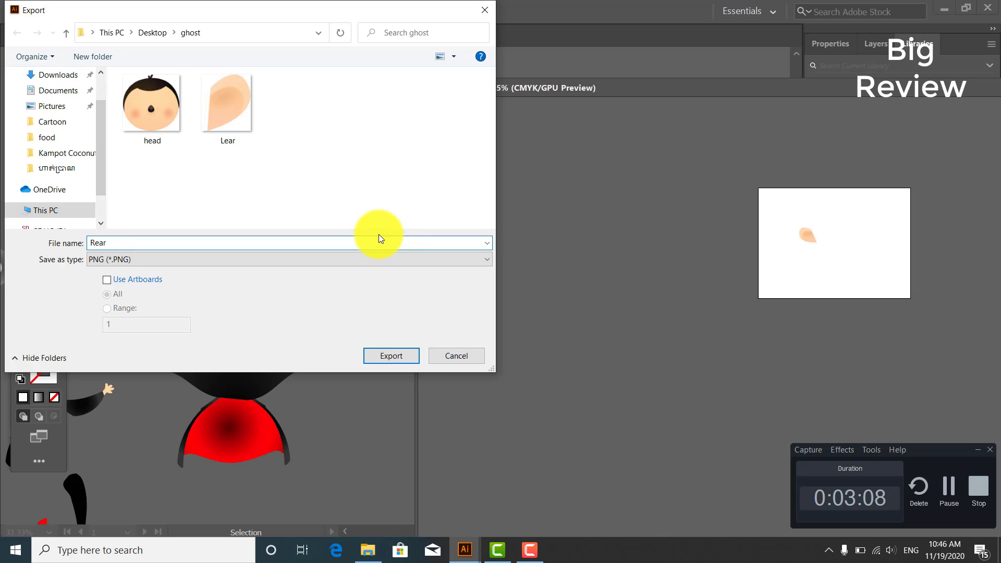
left_click(397, 359)
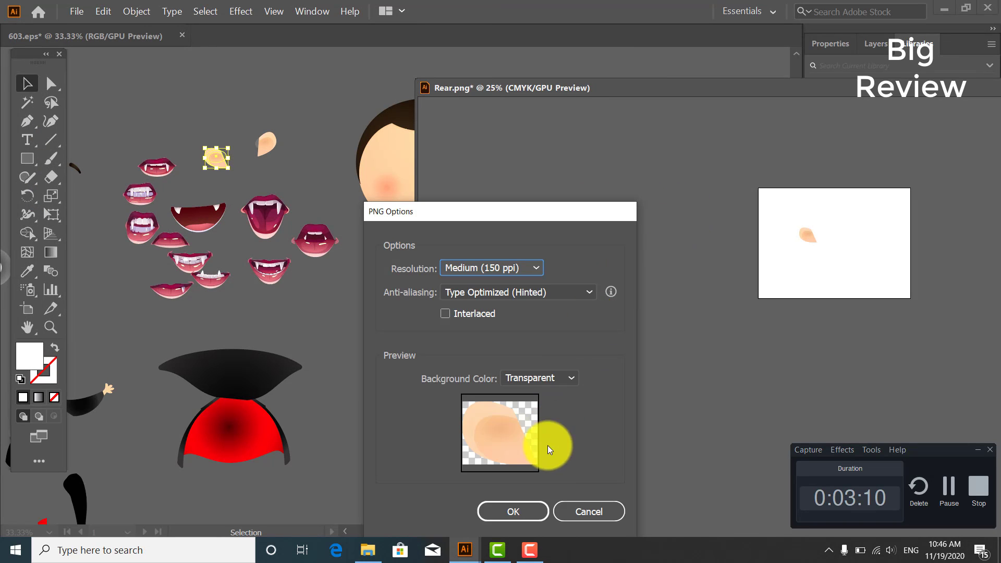
left_click(526, 512)
left_click(950, 487)
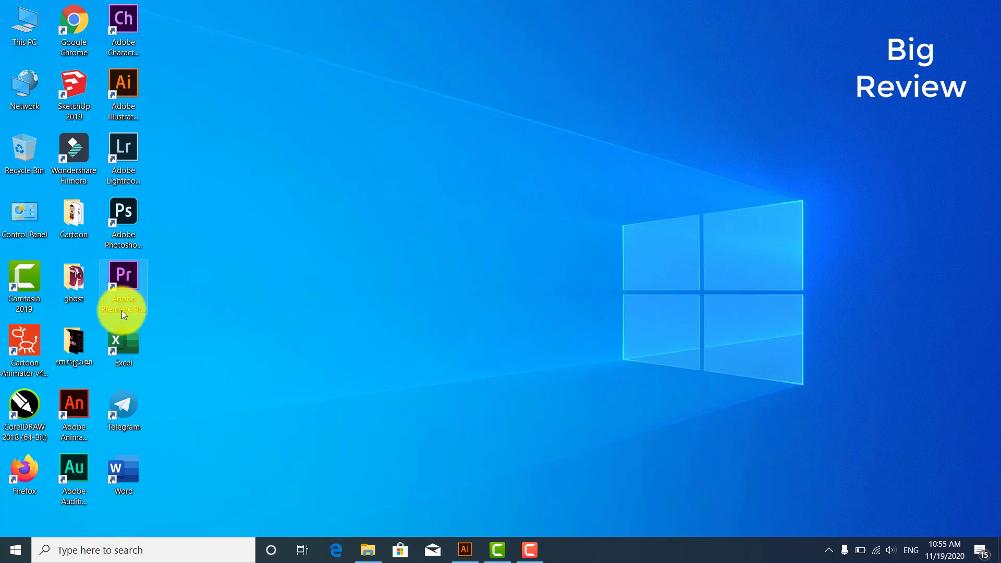
- Review the exported body part images in the desktop's ghost folder, refreshing the folder before minimising it
double_click(77, 282)
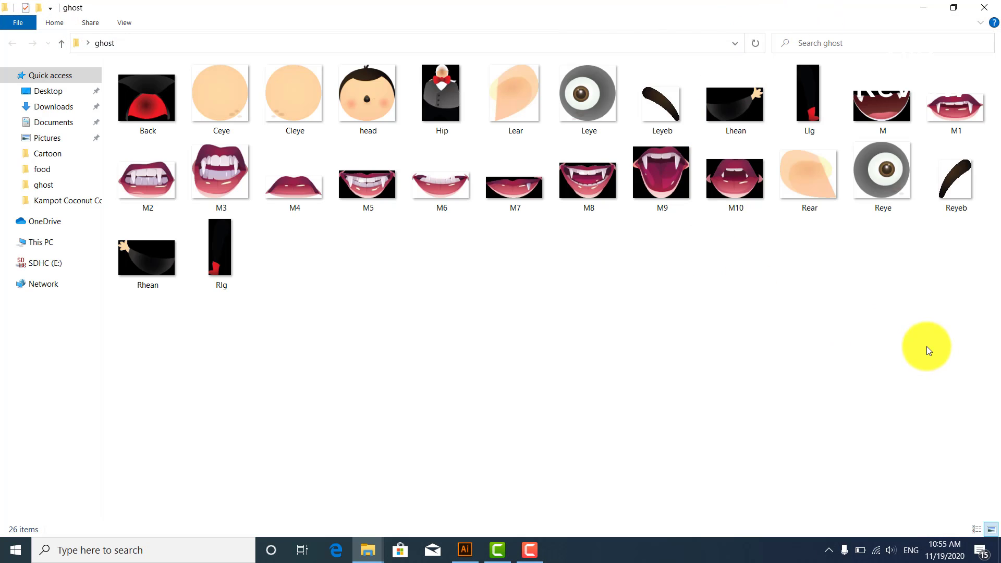
left_click_drag(929, 350, 154, 108)
left_click(442, 239)
right_click(570, 255)
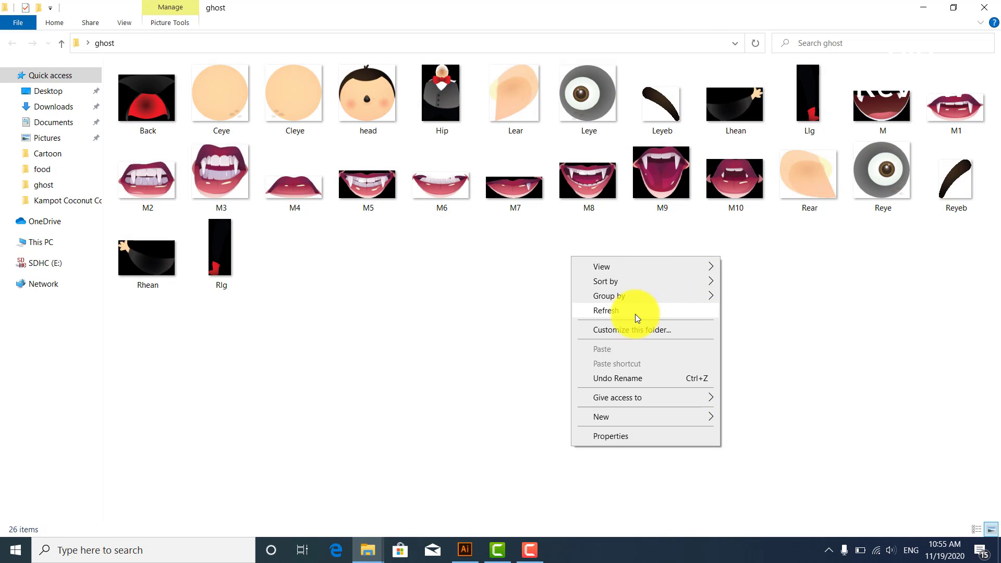
left_click(635, 313)
left_click(923, 8)
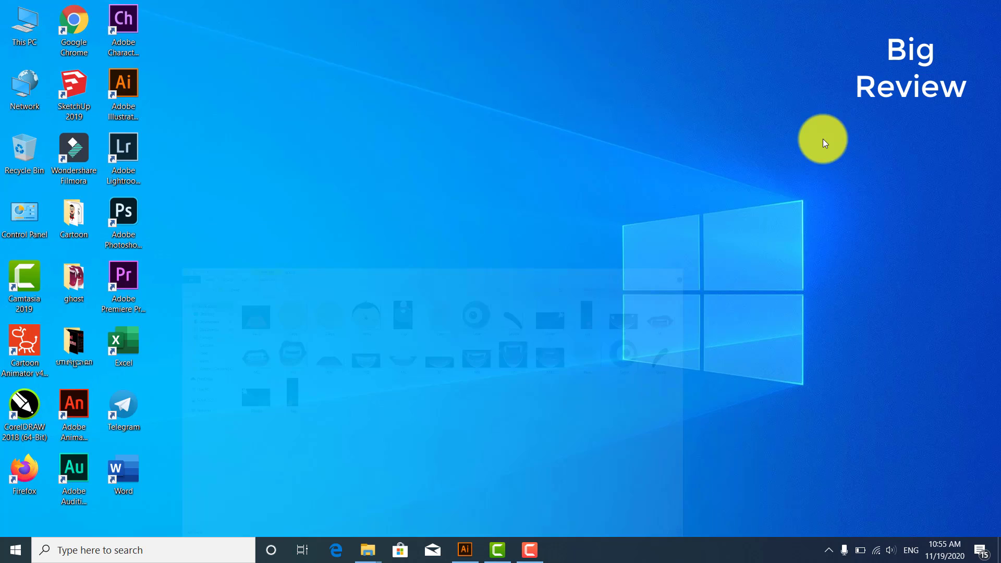
left_click(537, 551)
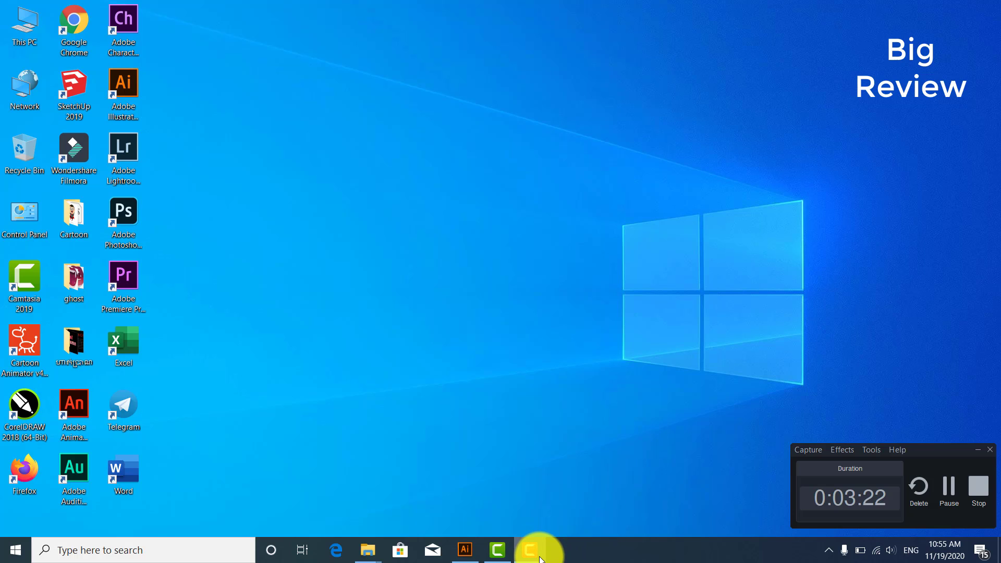
left_click(537, 555)
left_click(540, 557)
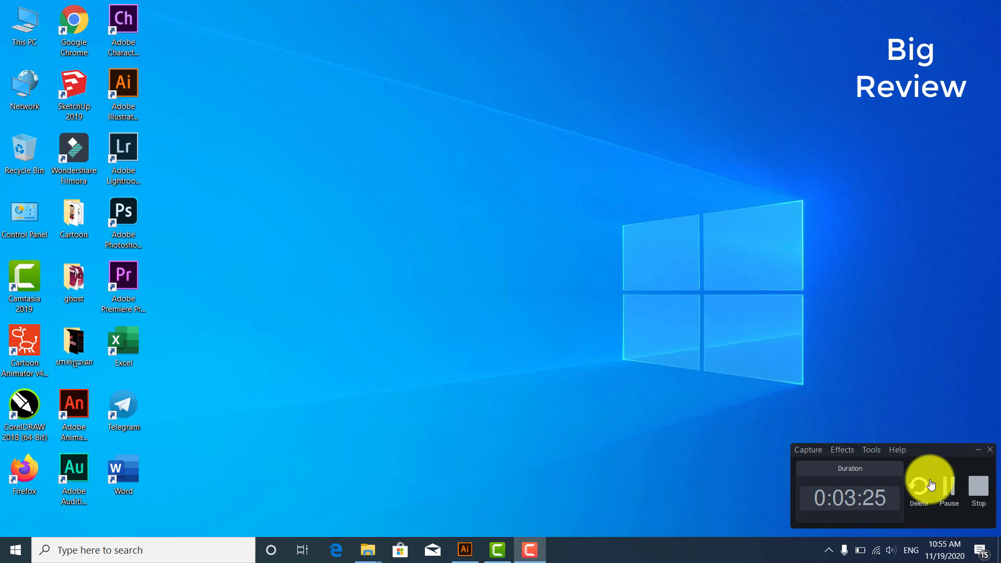
left_click(946, 485)
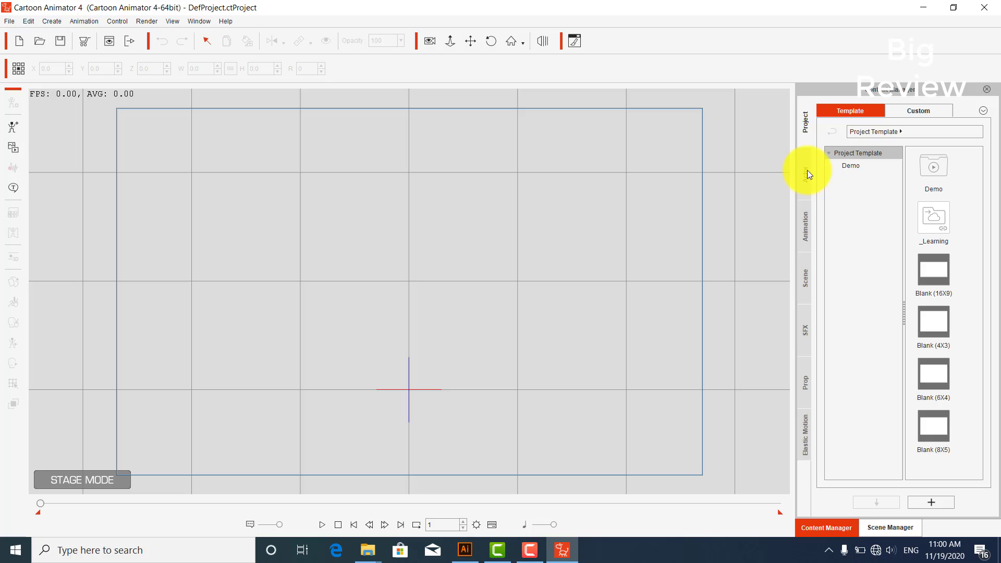
- In Cartoon Animator 4, open the human folder of the _G3 360 character templates and go to the Ted characters
left_click(807, 172)
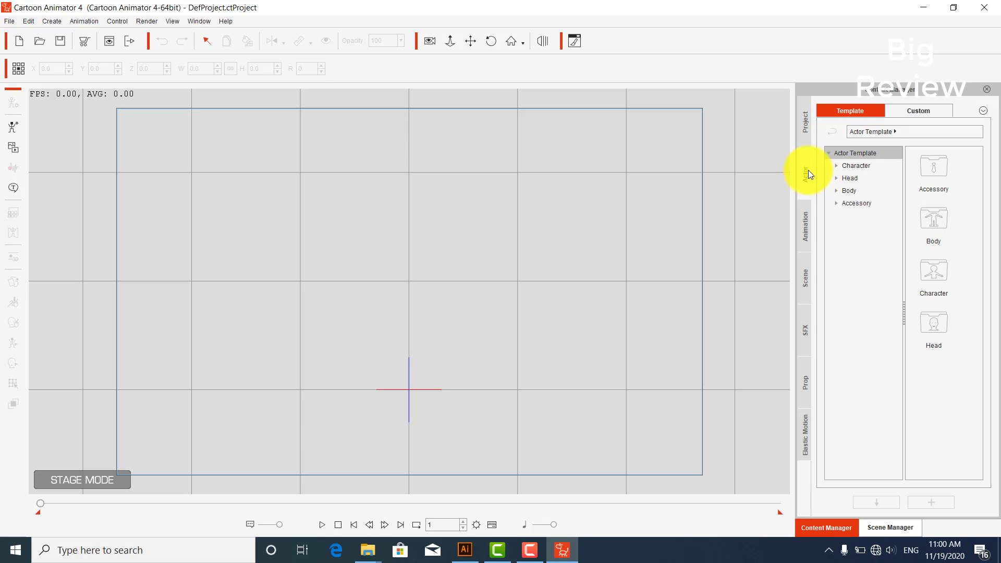
left_click(837, 166)
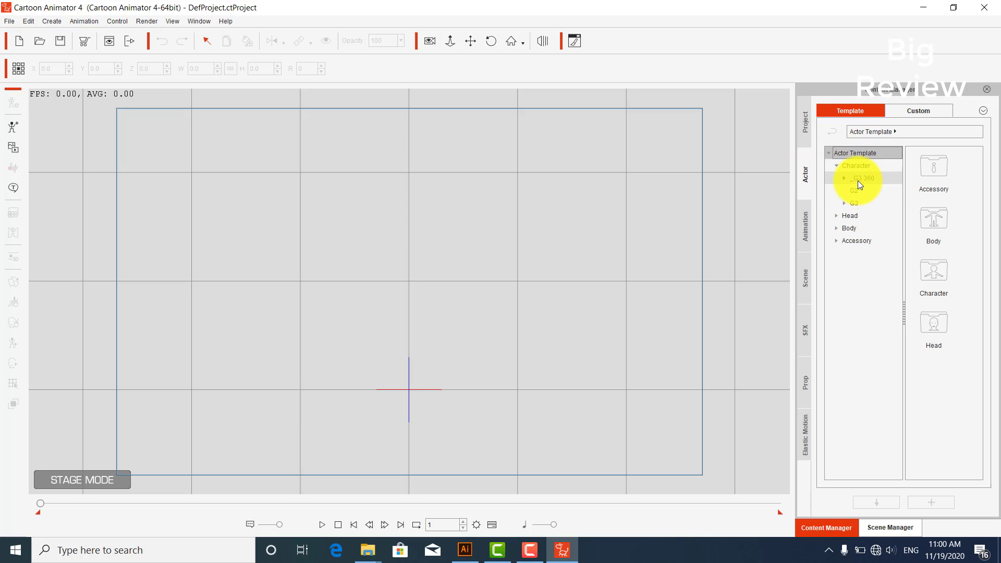
left_click(854, 180)
left_click(842, 178)
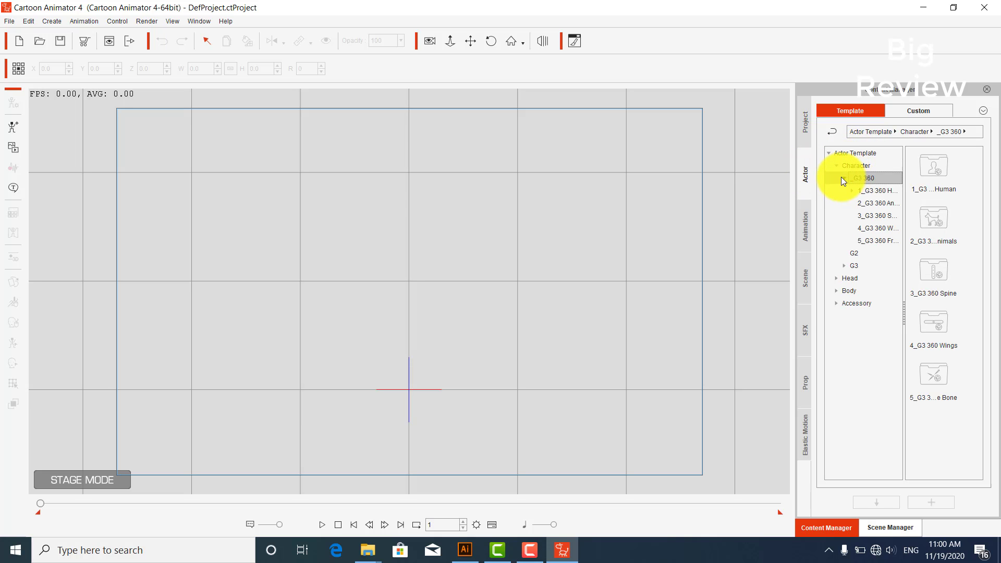
double_click(931, 167)
scroll(949, 281, "down", 8)
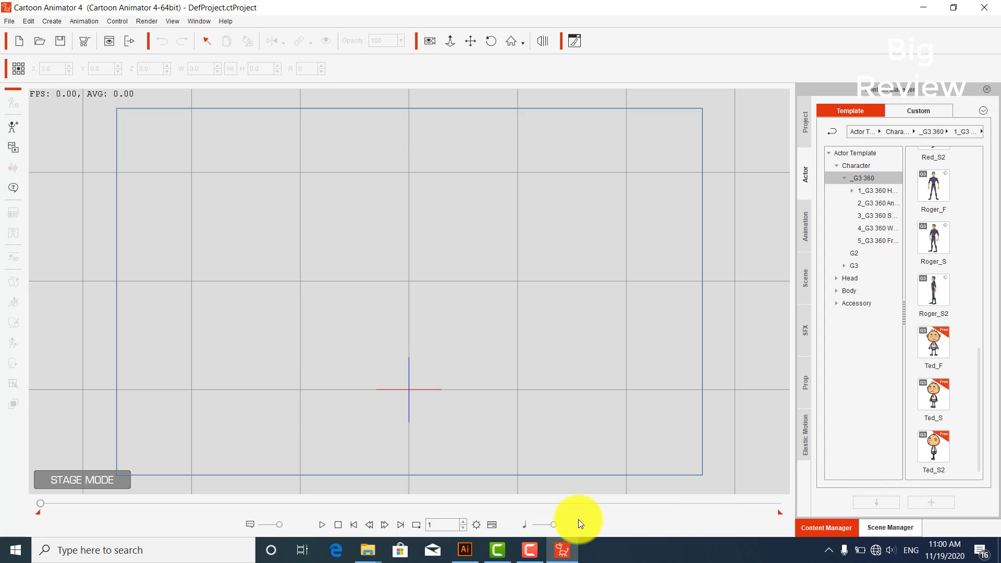
left_click(540, 560)
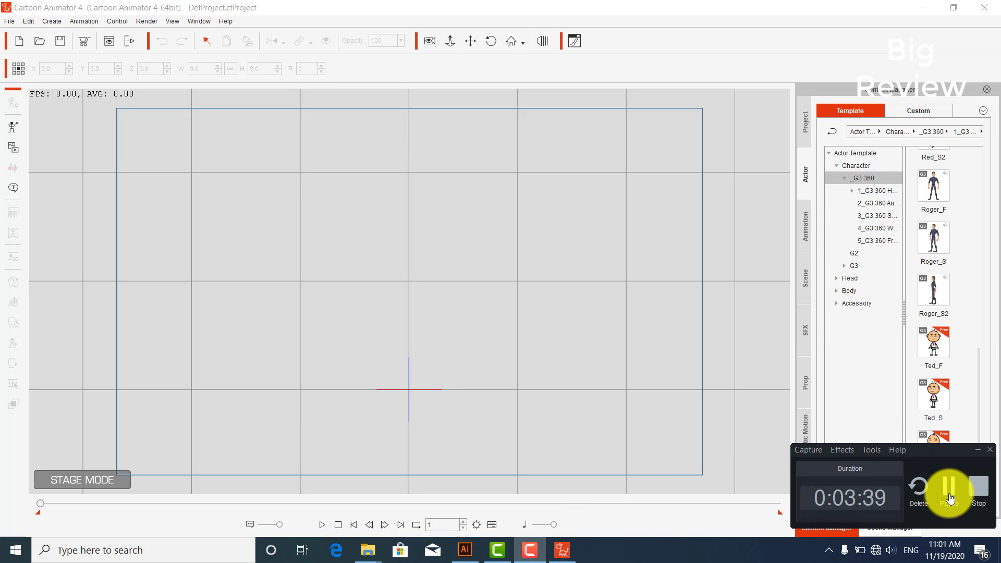
left_click(949, 488)
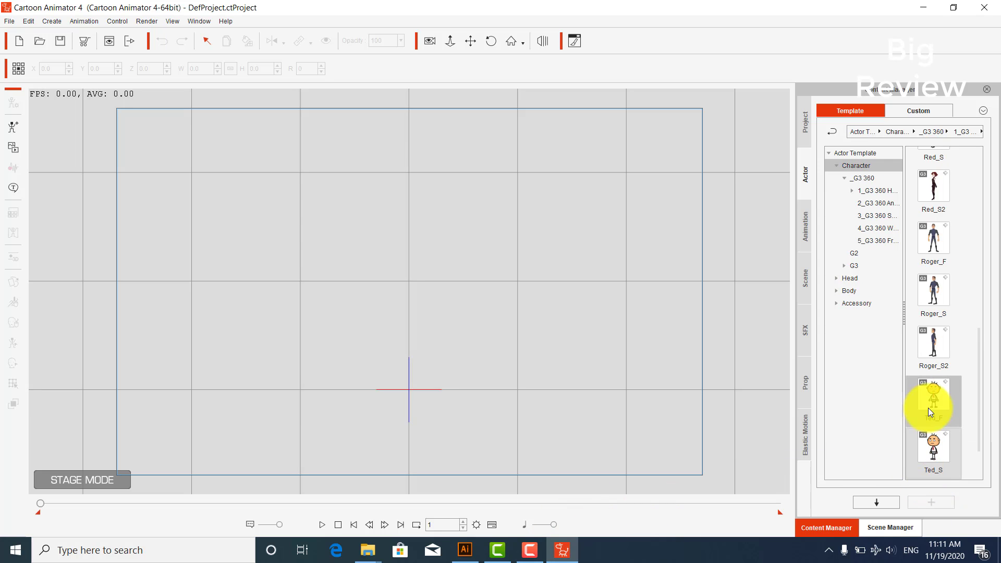
- Place the Ted_F character in the middle of the stage and enlarge it to fill most of the frame's height
left_click_drag(942, 399, 403, 268)
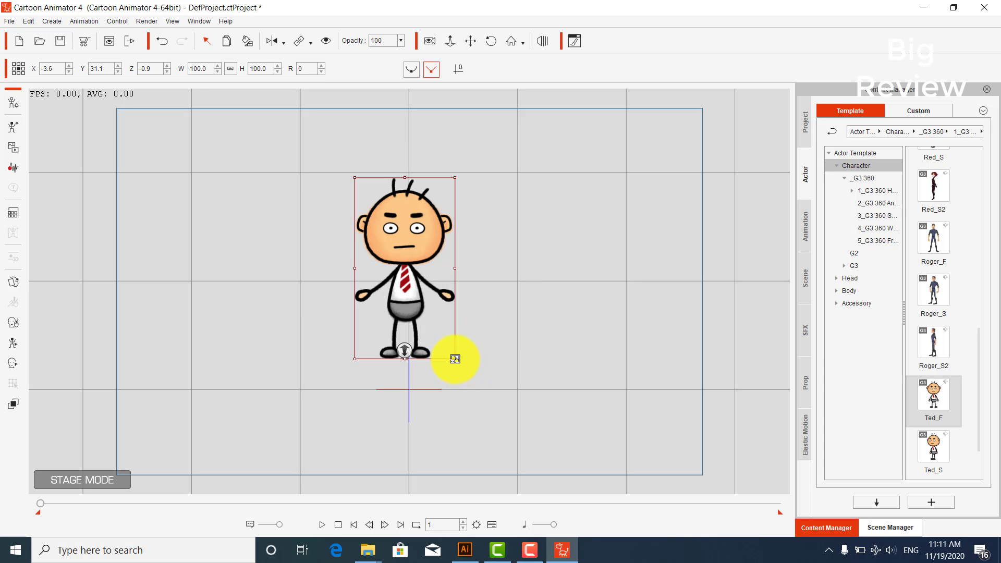
left_click_drag(455, 359, 474, 326)
left_click_drag(438, 181, 452, 263)
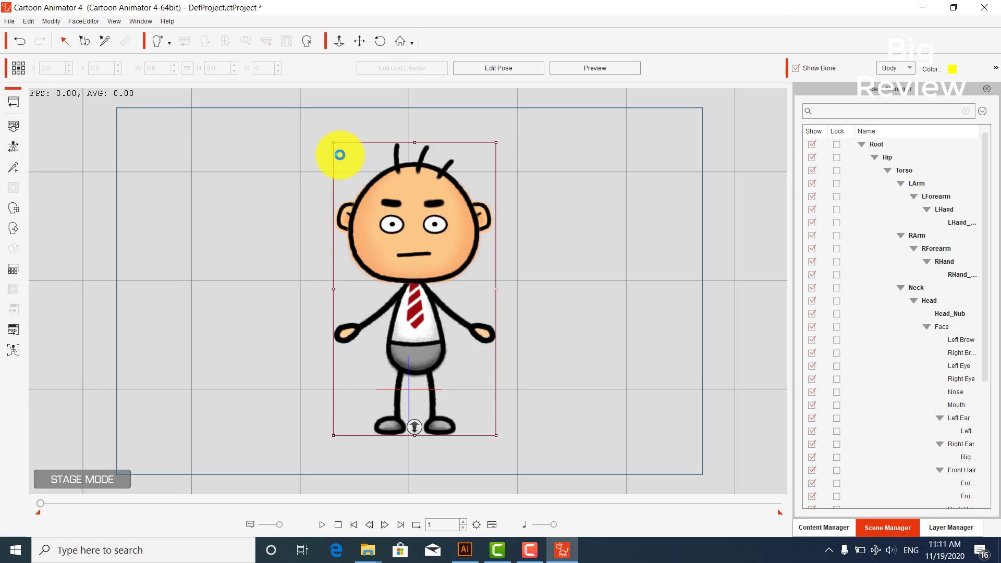
- Select the character's face in Composer mode and close the Scene Manager
left_click(452, 253)
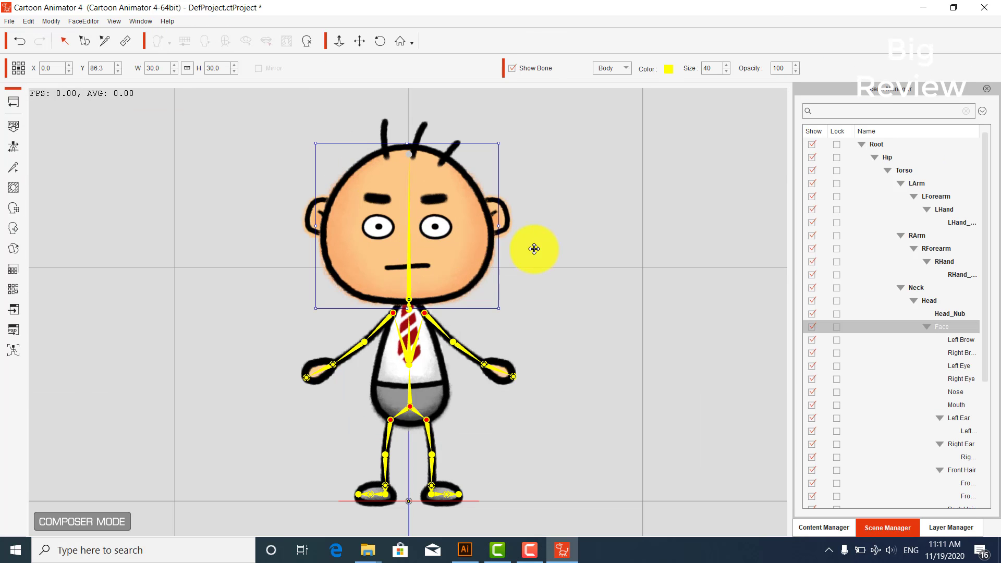
left_click(982, 111)
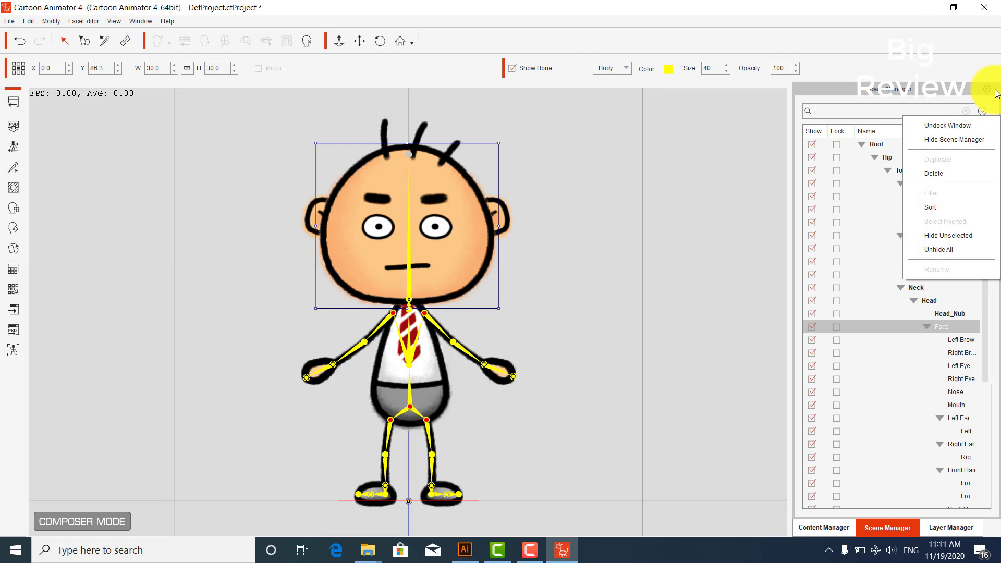
left_click(987, 89)
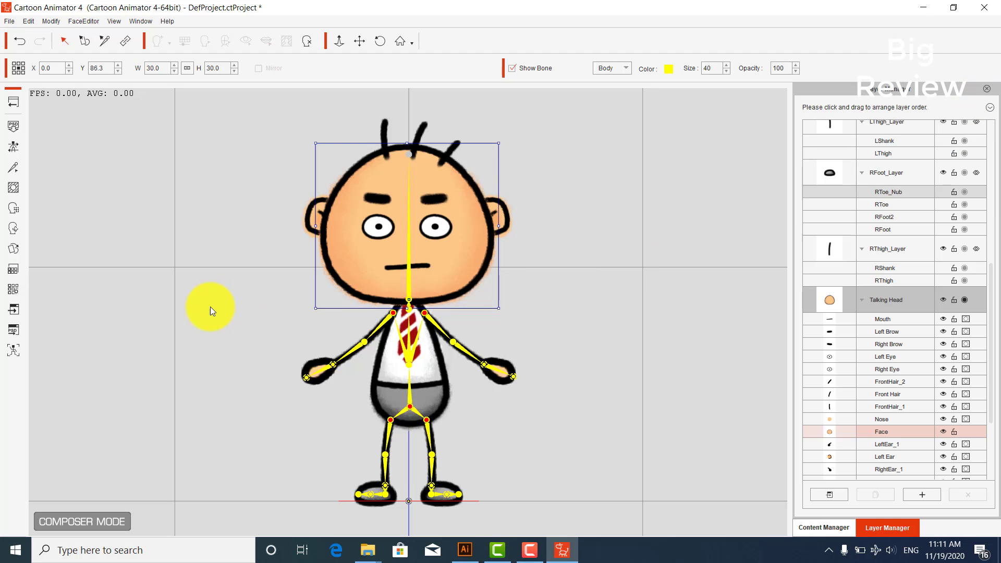
- Open the Sprite Editor for the face and move its window clear of the character's head
left_click(14, 230)
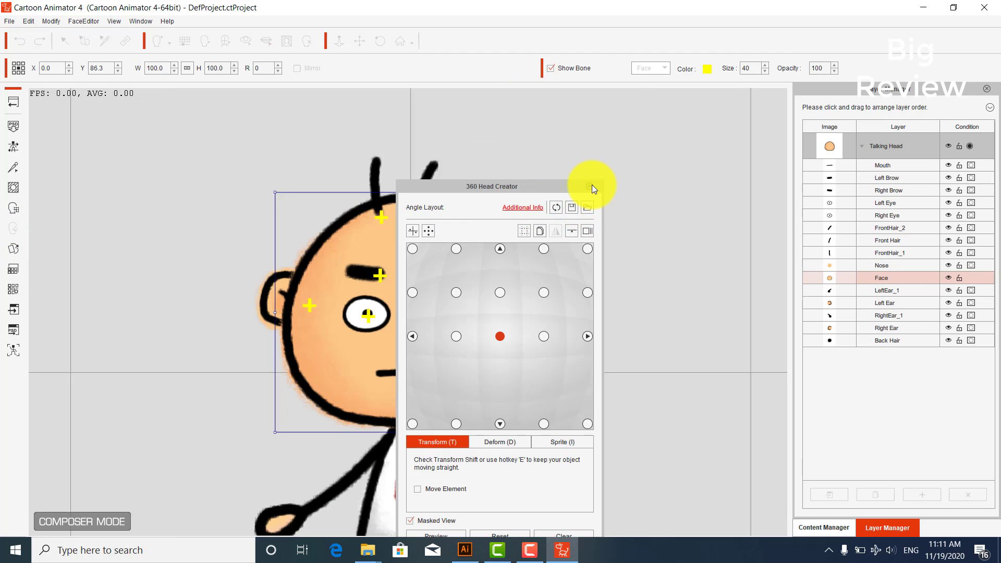
left_click(592, 185)
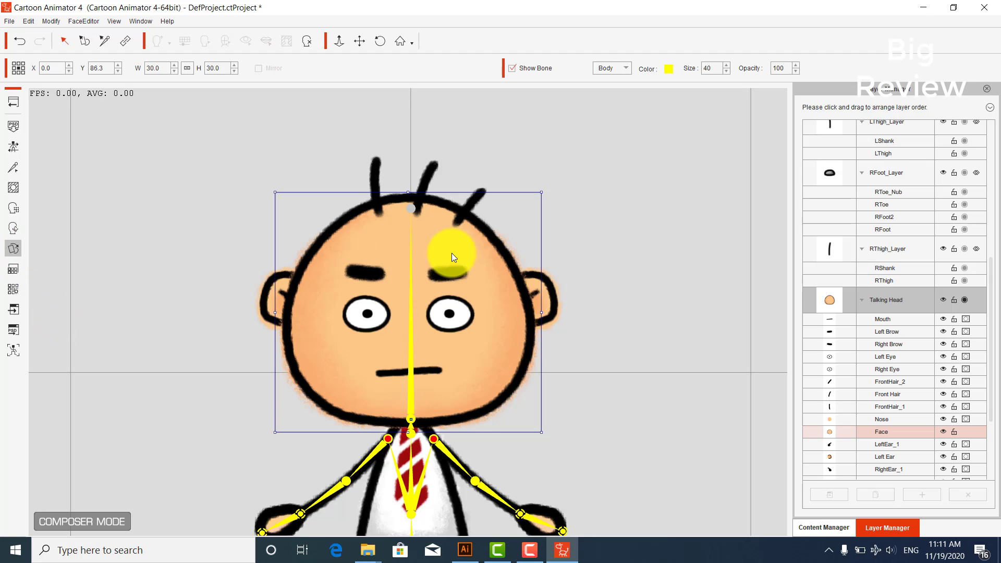
double_click(482, 259)
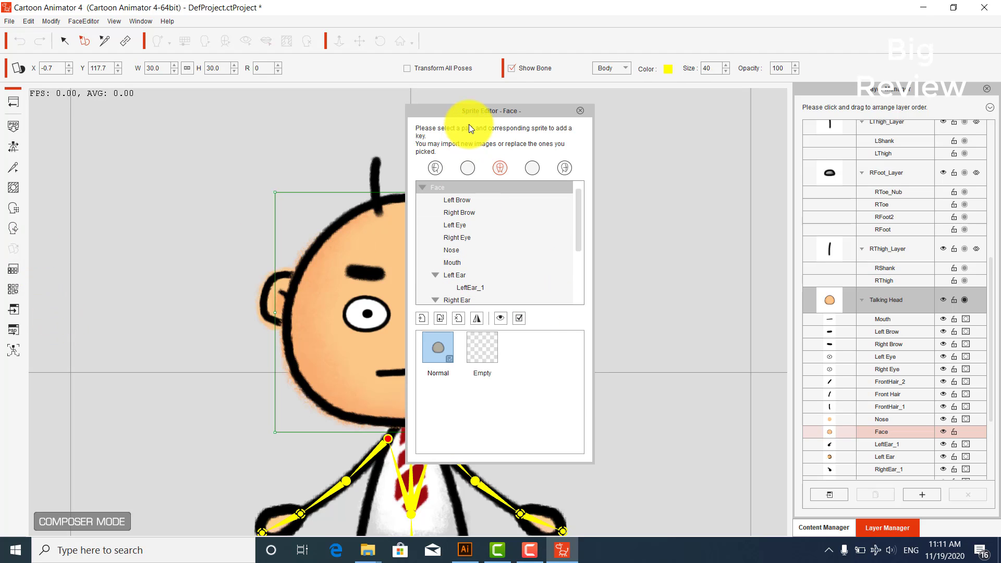
left_click_drag(477, 111, 673, 105)
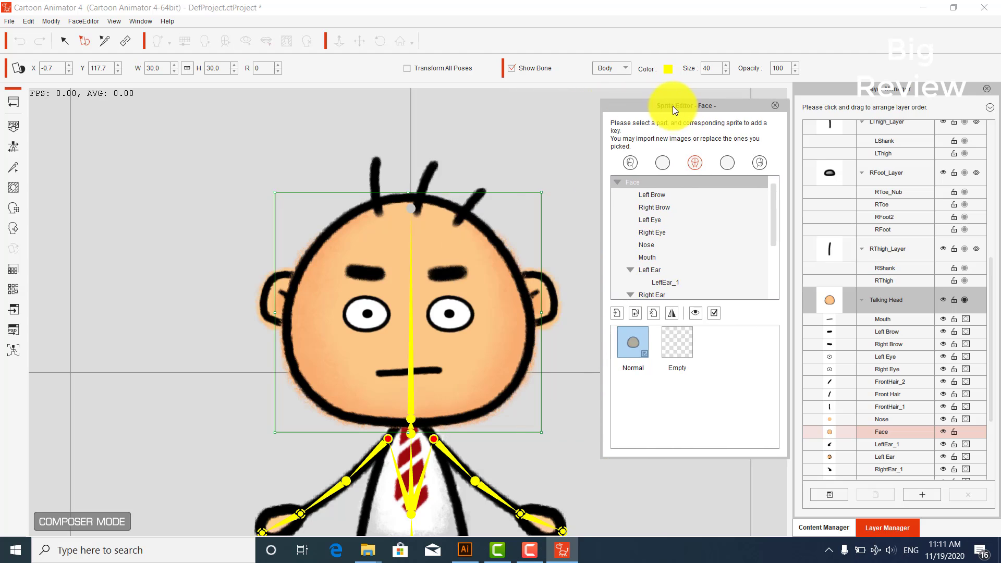
- Replace the face's Normal sprite with the head image from the desktop's ghost folder, scaled to 41.3 and placed at about X -1.8, Y 120.6
double_click(640, 337)
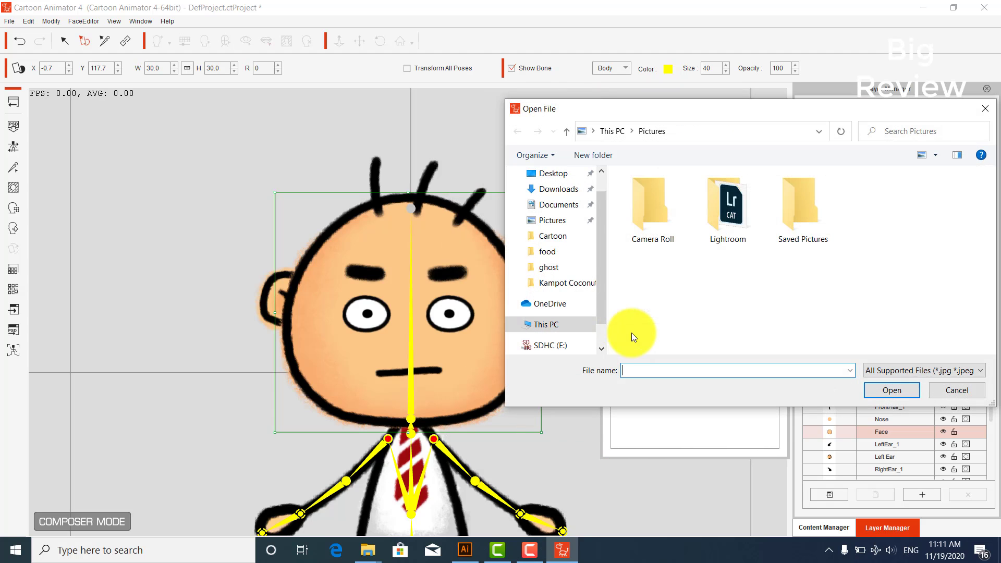
left_click(557, 172)
double_click(652, 204)
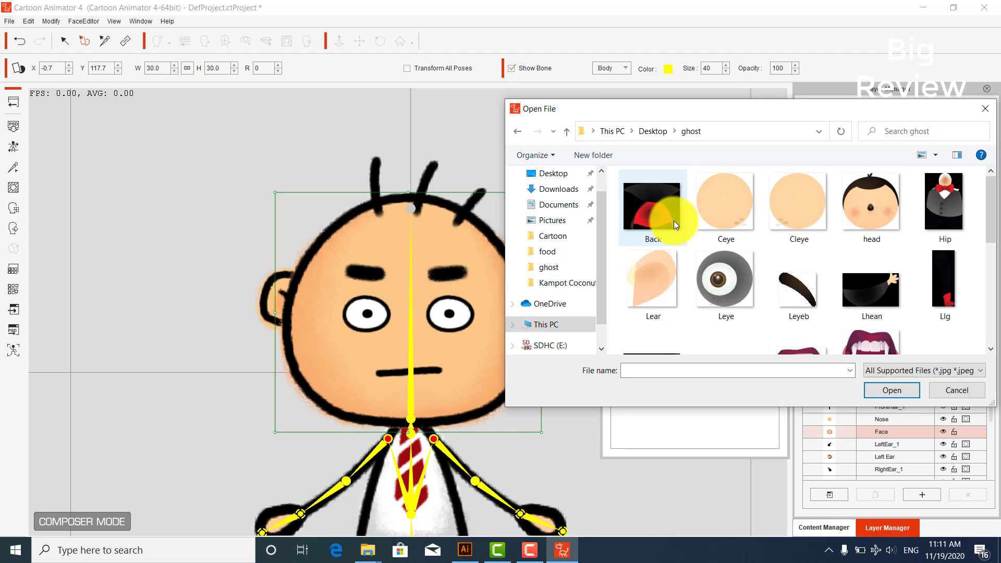
left_click(880, 215)
double_click(879, 214)
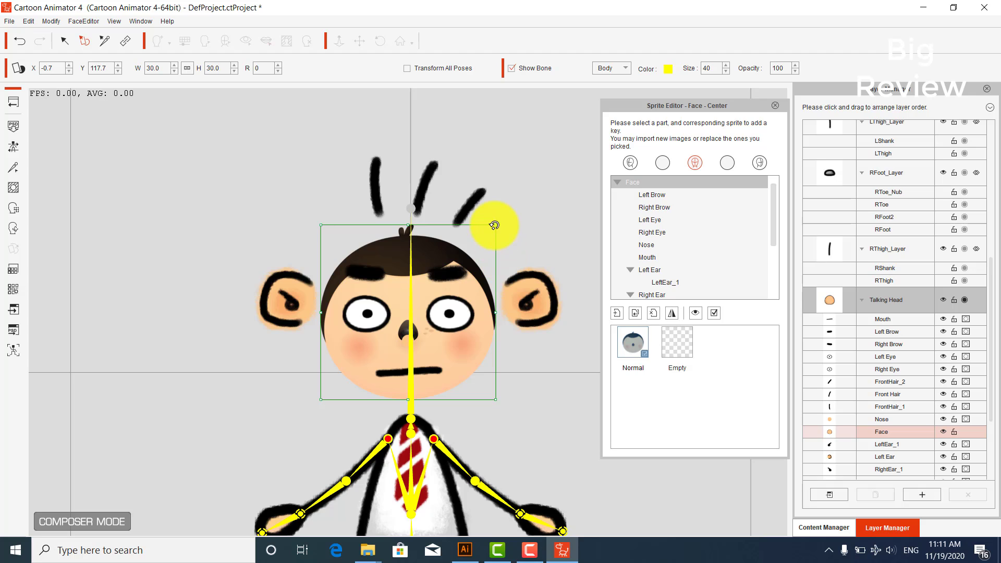
left_click_drag(494, 223, 540, 204)
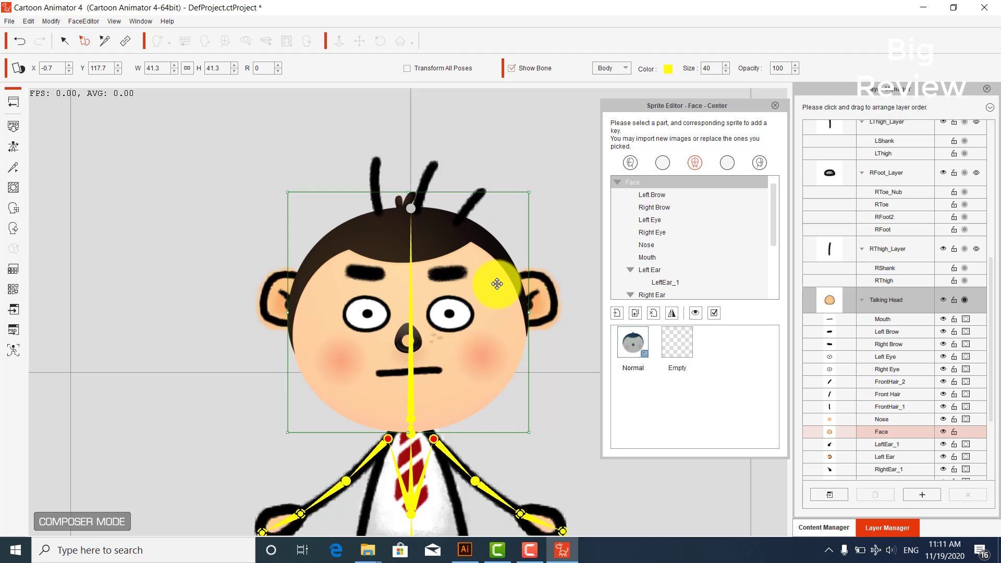
mouse_move(497, 284)
left_mouse_down()
mouse_move(489, 261)
mouse_move(492, 274)
left_mouse_up()
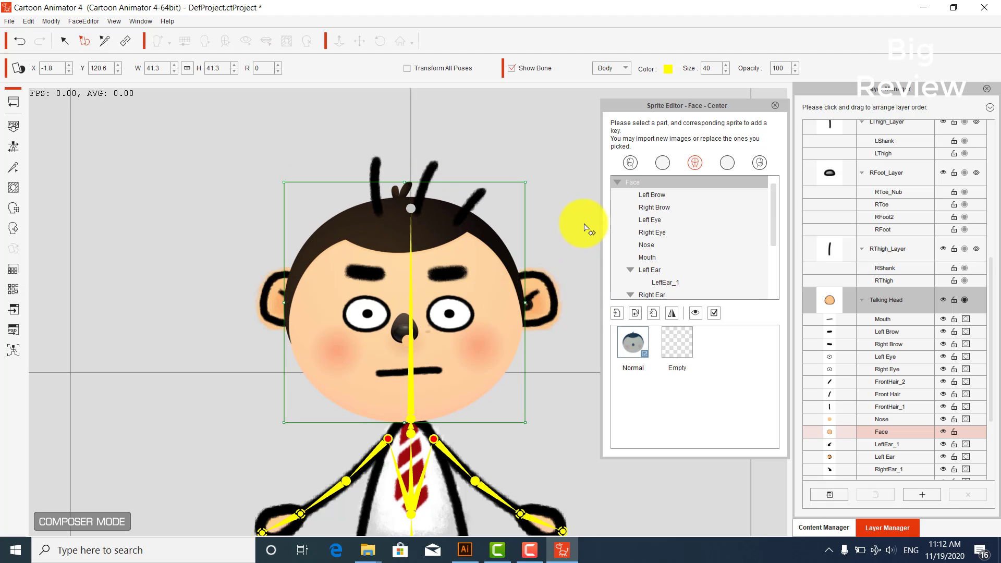
- Replace the Left Brow's Normal sprite with the Leyeb image, scaled to about 94.9, rotated to 335 and placed at about X 13.8, Y 129.1
left_click(658, 198)
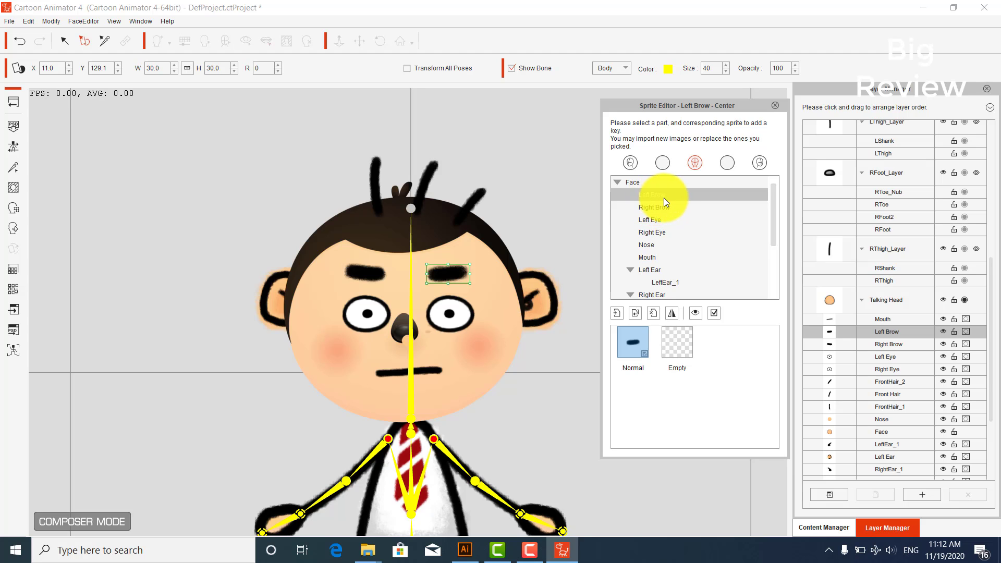
double_click(636, 349)
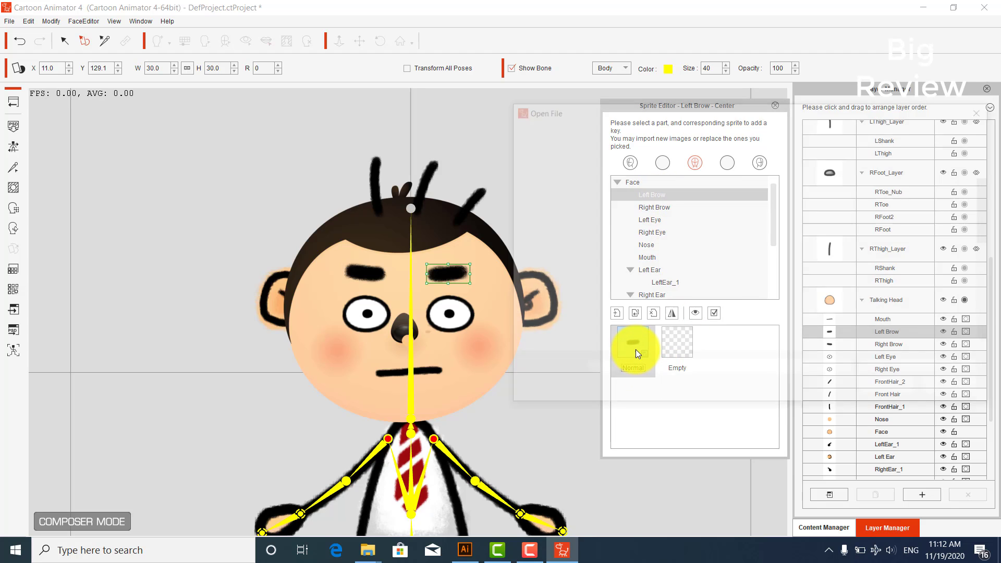
double_click(805, 289)
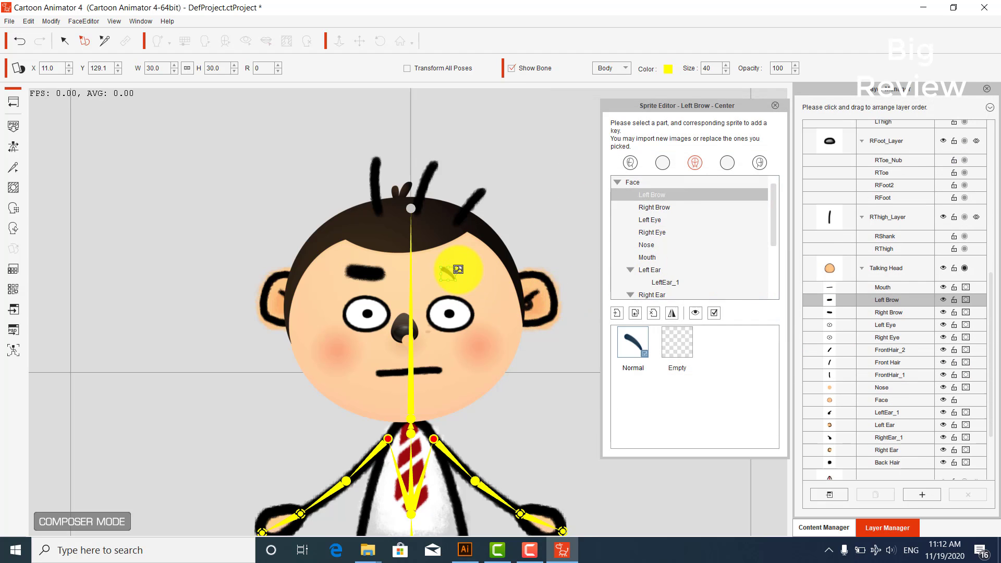
mouse_move(468, 267)
left_mouse_down()
mouse_move(490, 267)
mouse_move(457, 280)
mouse_move(469, 282)
left_mouse_up()
left_click_drag(503, 252, 473, 246)
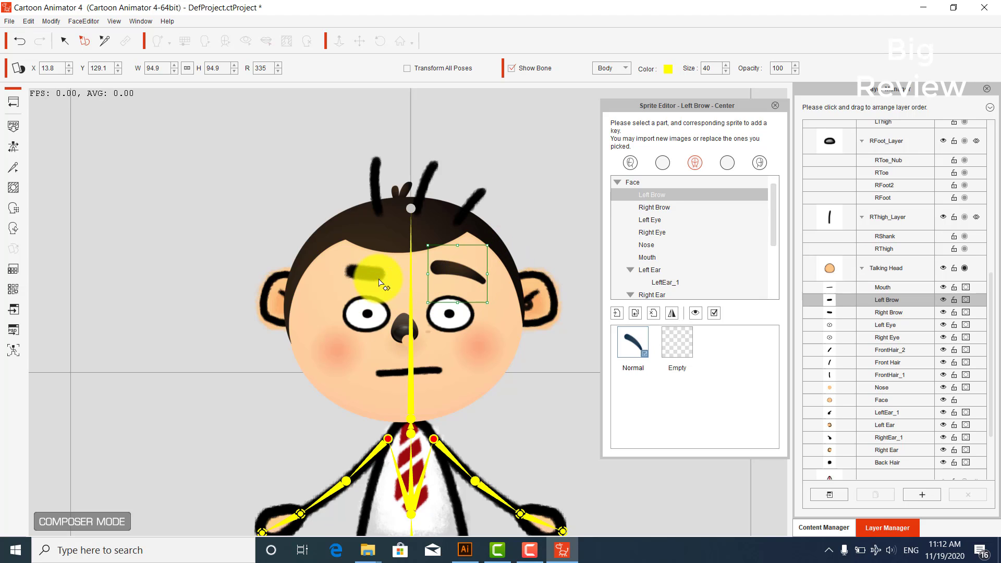
- Replace the Right Brow's Normal sprite with the Reyeb image, scaled to about 95.4, rotated to 22 and placed at about X -18.9, Y 127.2
left_click(646, 205)
left_click(640, 338)
double_click(639, 334)
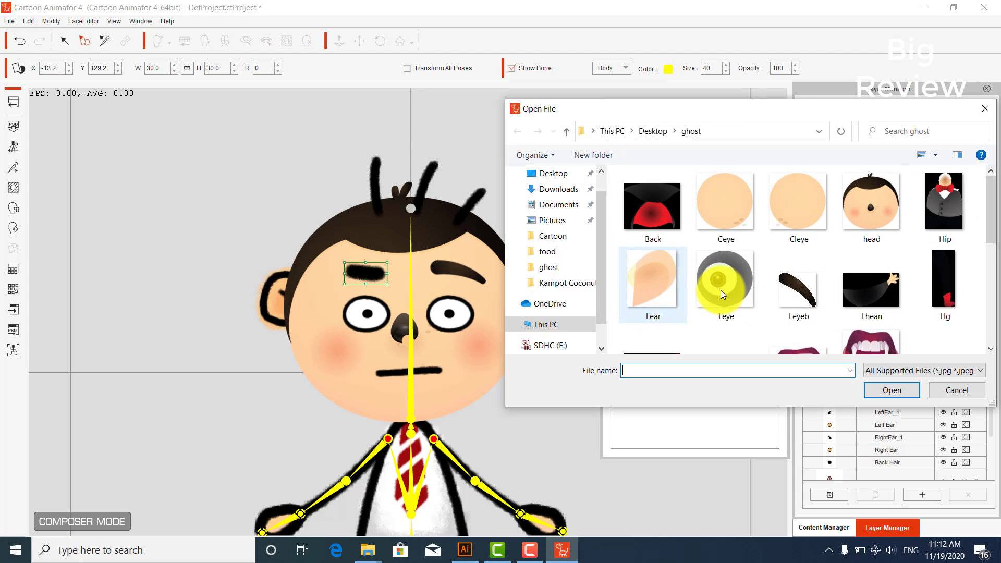
scroll(756, 288, "down", 3)
scroll(799, 282, "down", 3)
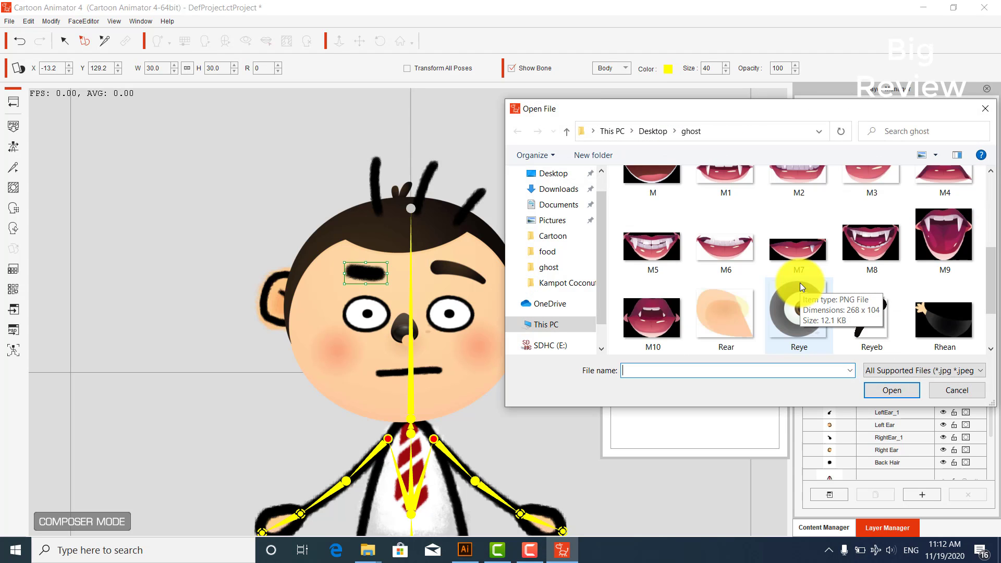
double_click(877, 250)
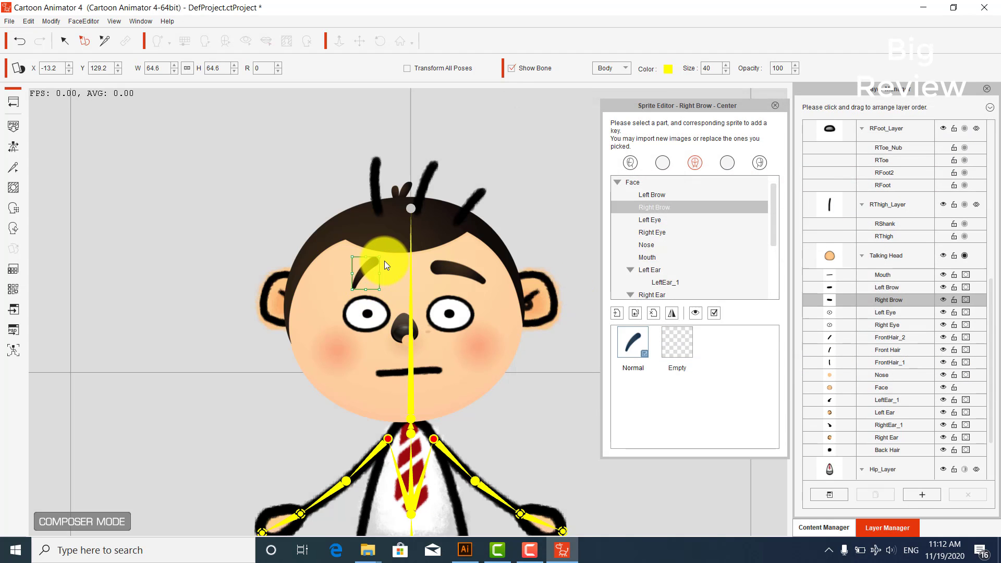
left_click_drag(383, 260, 354, 279)
left_click(440, 313)
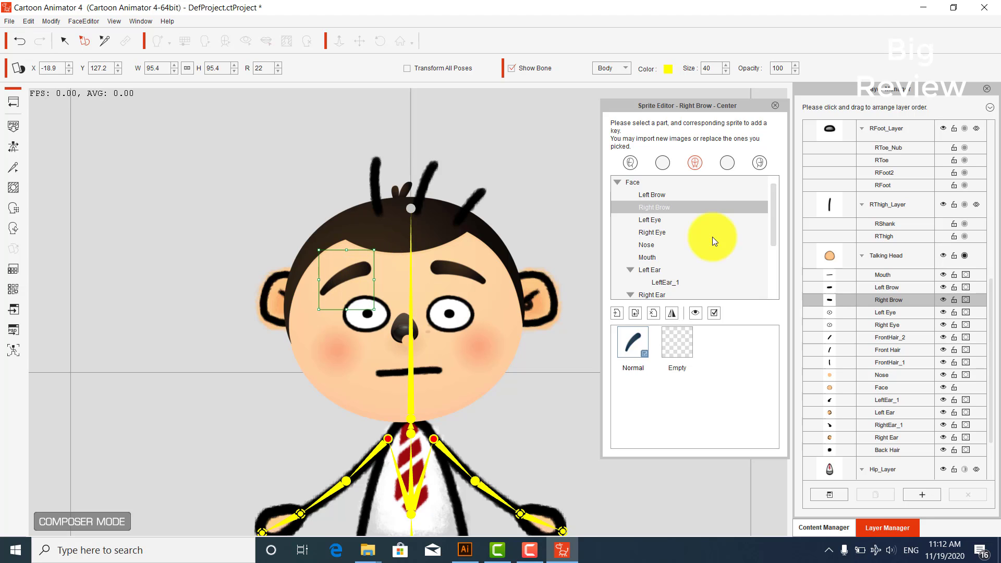
- Replace the Left Eye's Normal sprite with the Leye image and its EyeClose sprite with the Cleye image
left_click(649, 220)
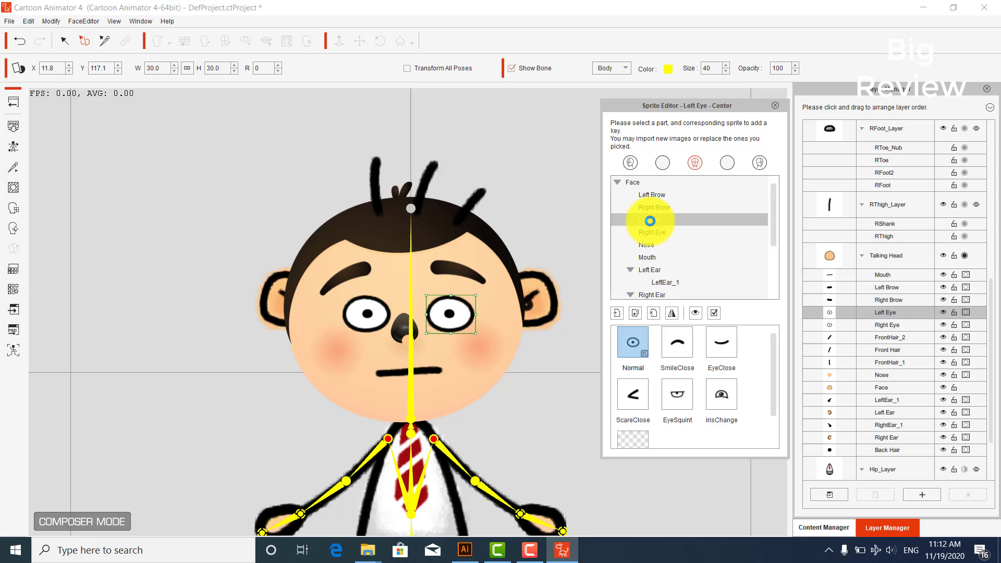
double_click(639, 336)
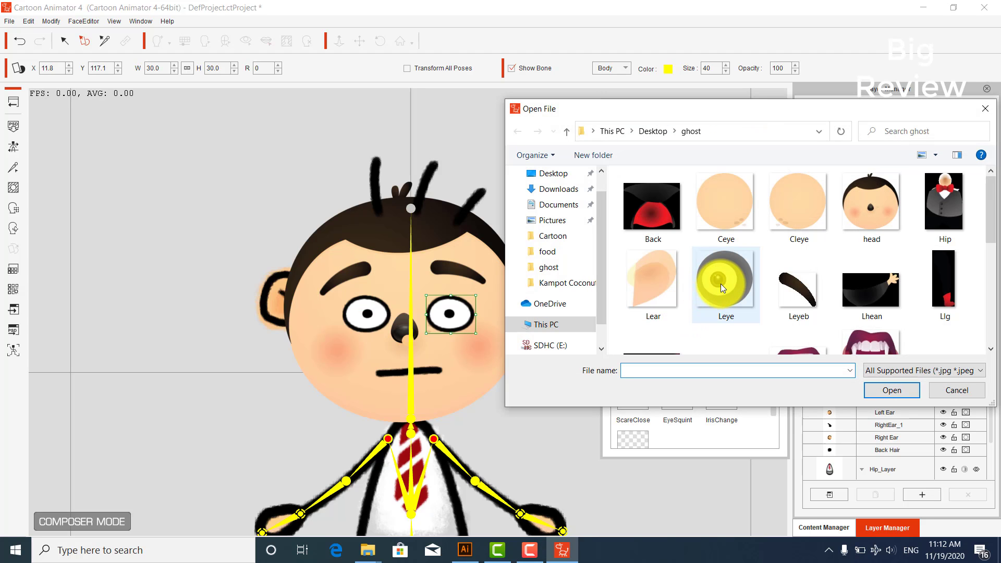
double_click(720, 284)
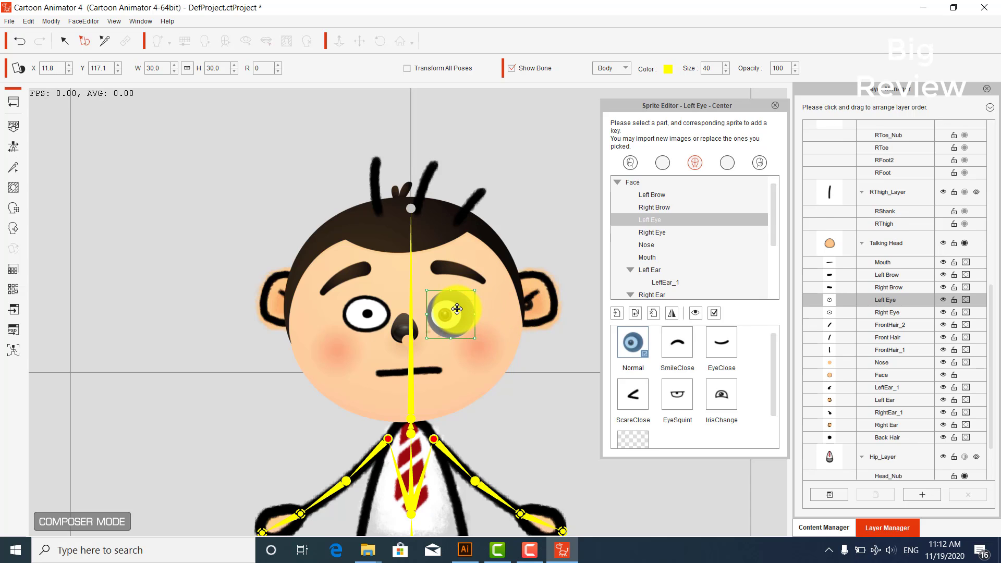
left_click(708, 346)
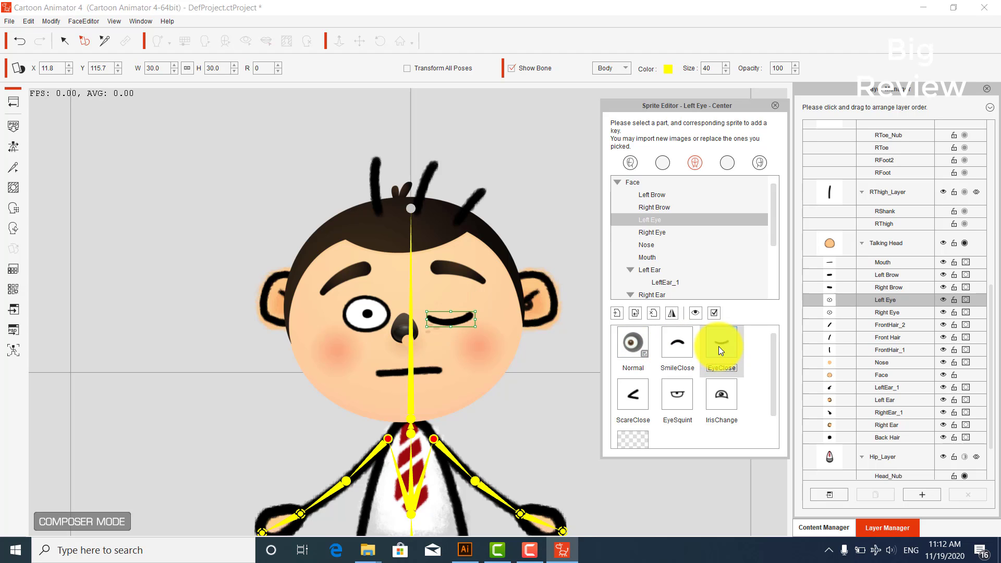
double_click(718, 346)
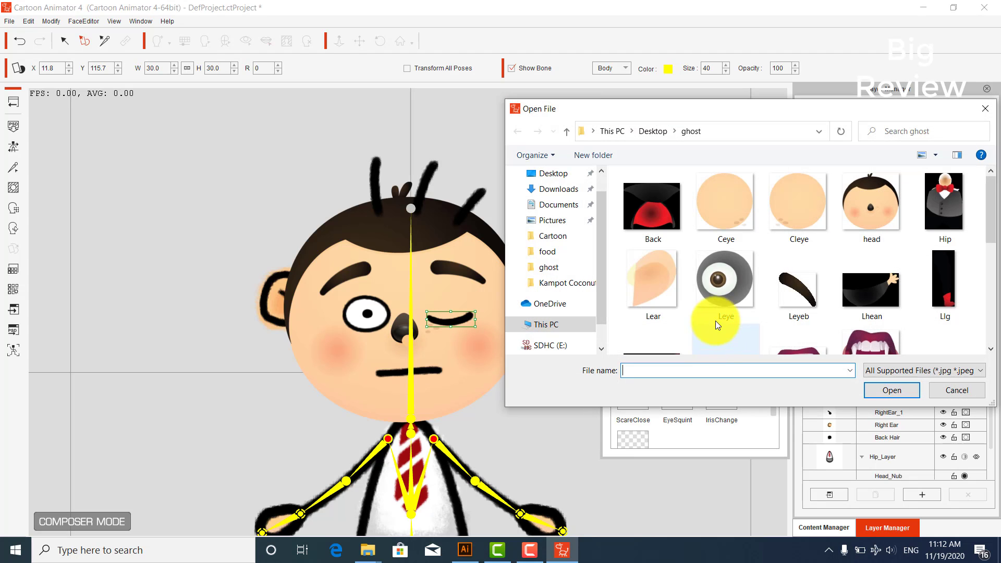
double_click(781, 220)
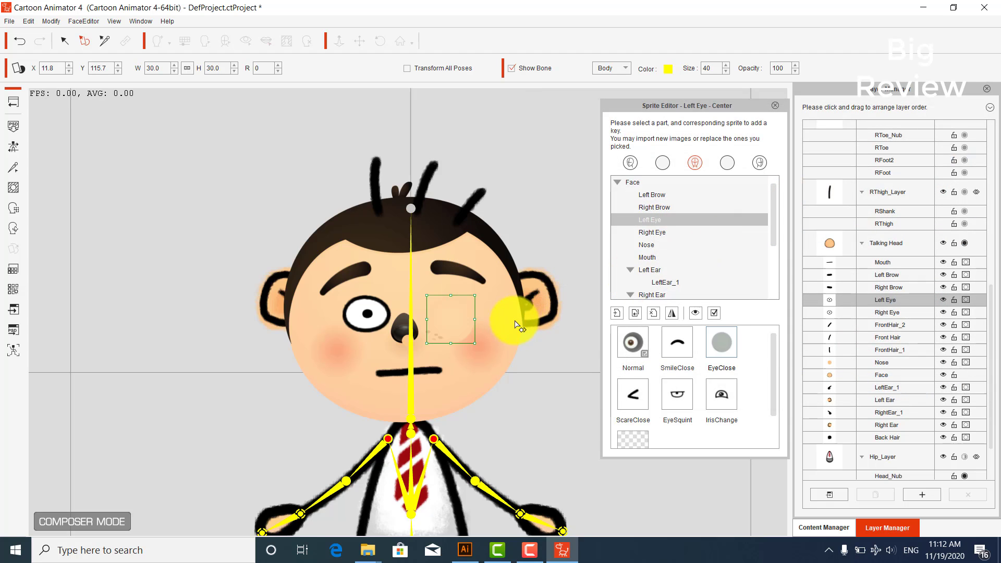
- Replace the Right Eye's Normal sprite with the Reye image and its EyeClose sprite with the Ceye image
left_click(371, 326)
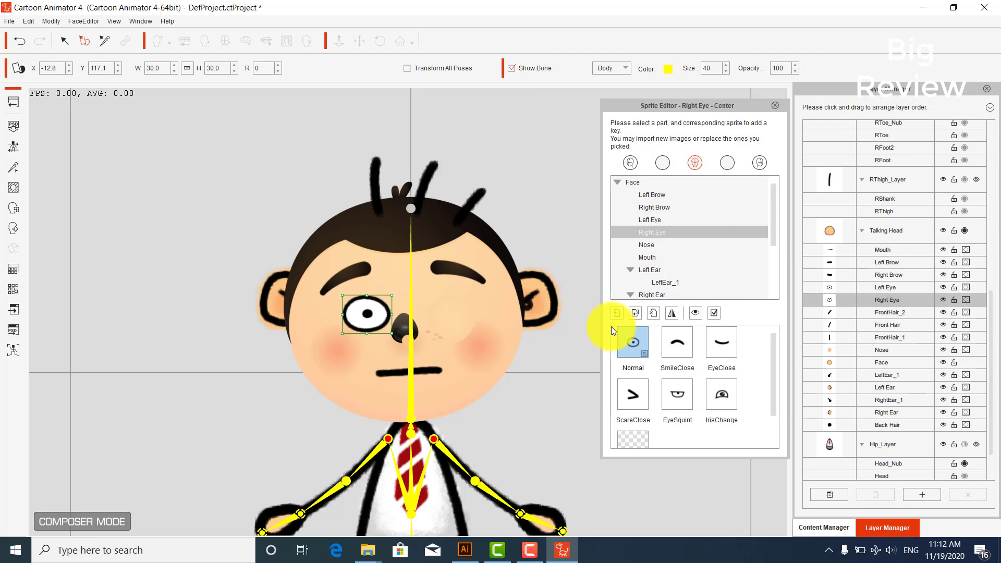
double_click(632, 338)
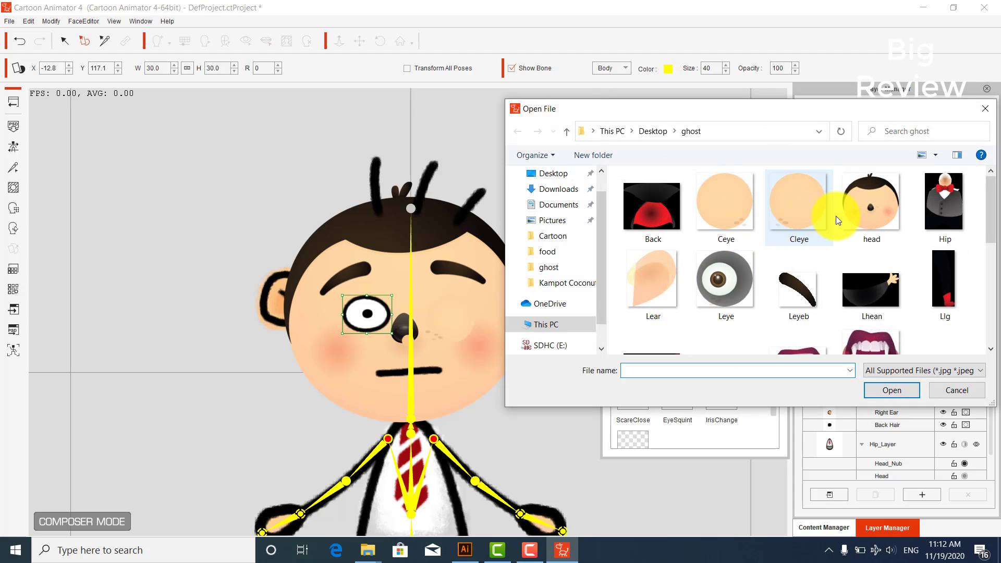
scroll(737, 291, "down", 2)
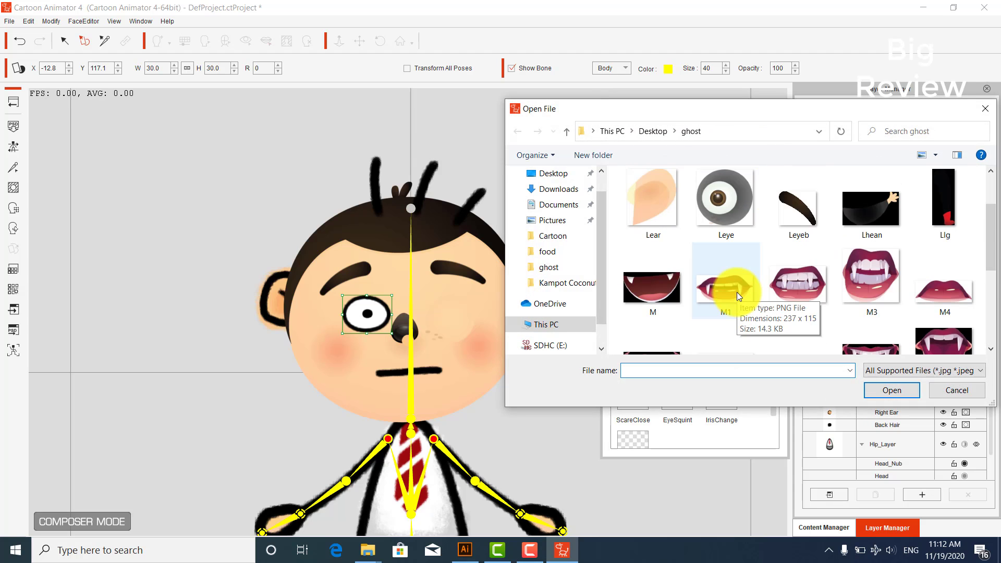
scroll(740, 289, "down", 2)
double_click(797, 291)
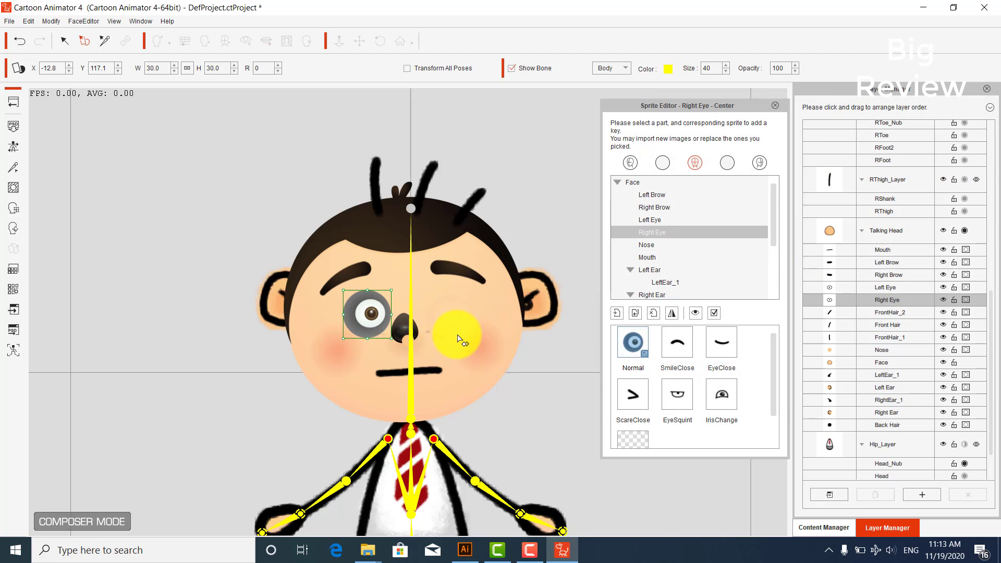
double_click(724, 337)
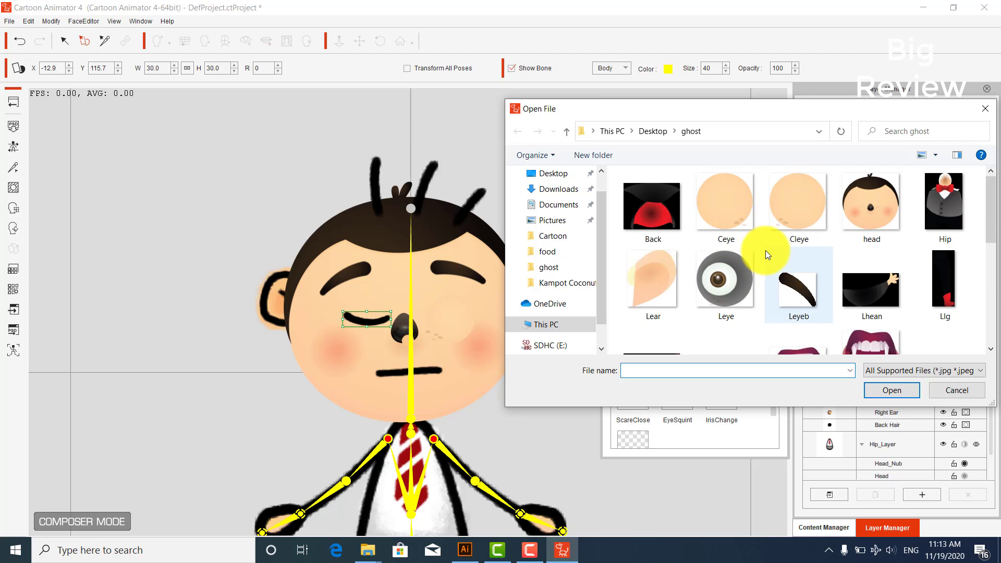
double_click(722, 217)
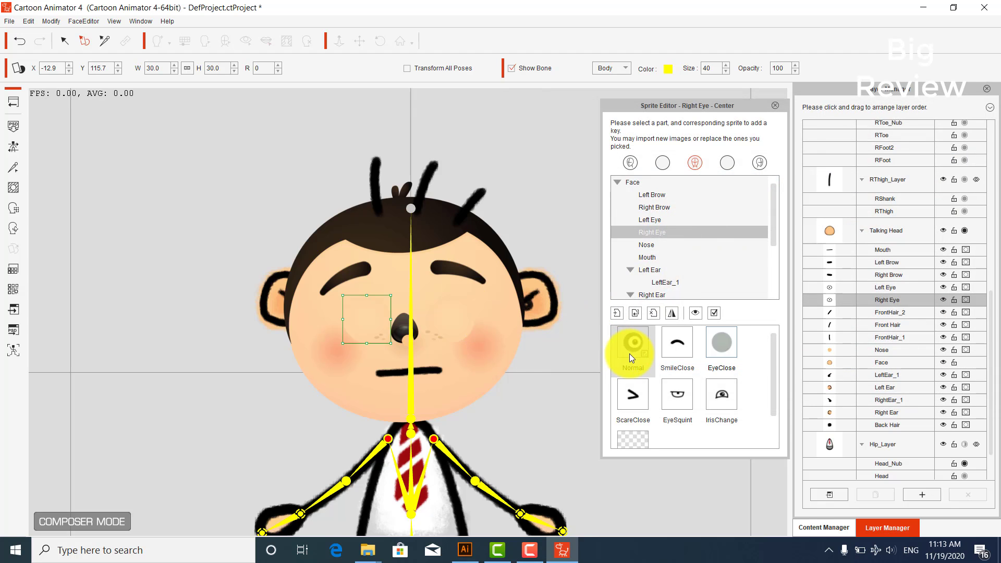
- Move the template's Nose sprite to about X -1.0, Y 108.0, just under the drawn nose, and stretch its height to about 33.3
left_click(653, 247)
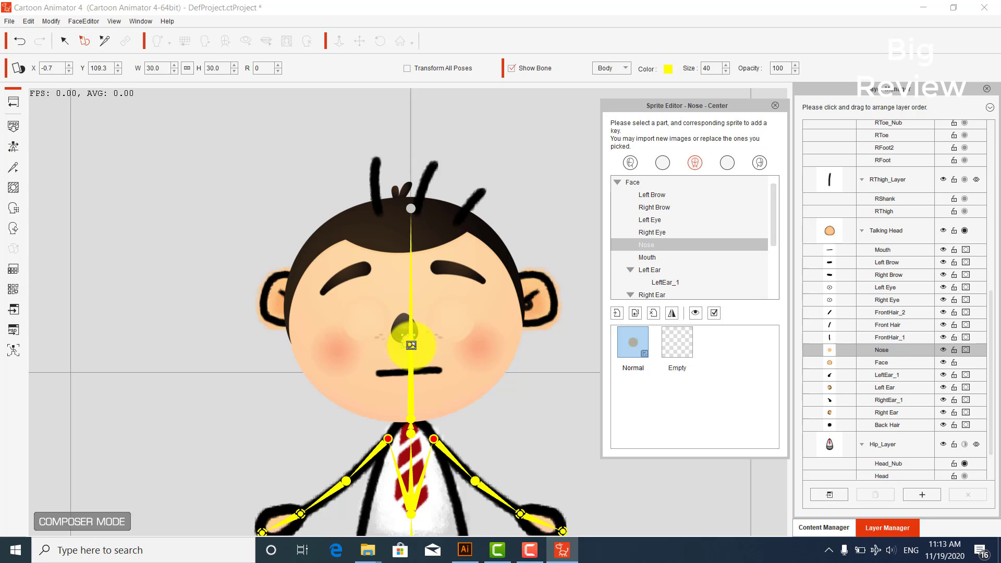
mouse_move(409, 341)
left_mouse_down()
mouse_move(401, 344)
mouse_move(407, 337)
left_mouse_up()
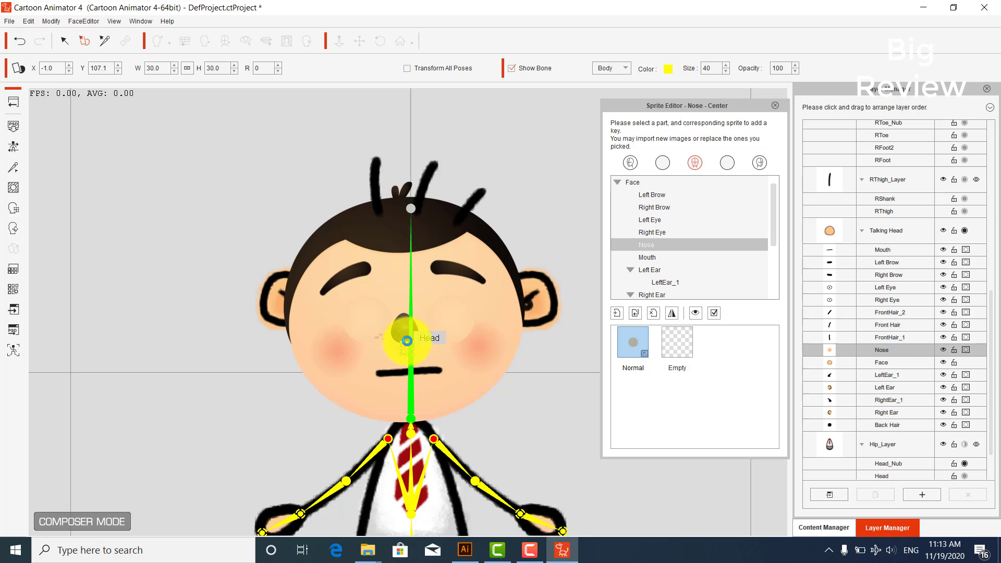
left_click(406, 356)
left_click(405, 345)
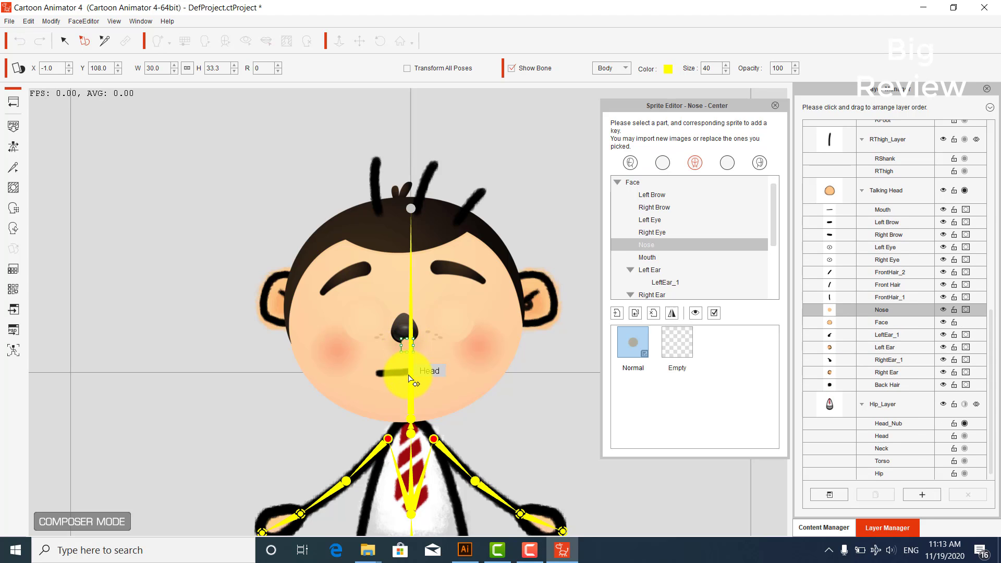
- Replace the Mouth's Normal sprite with the M image from the ghost folder
left_click(408, 377)
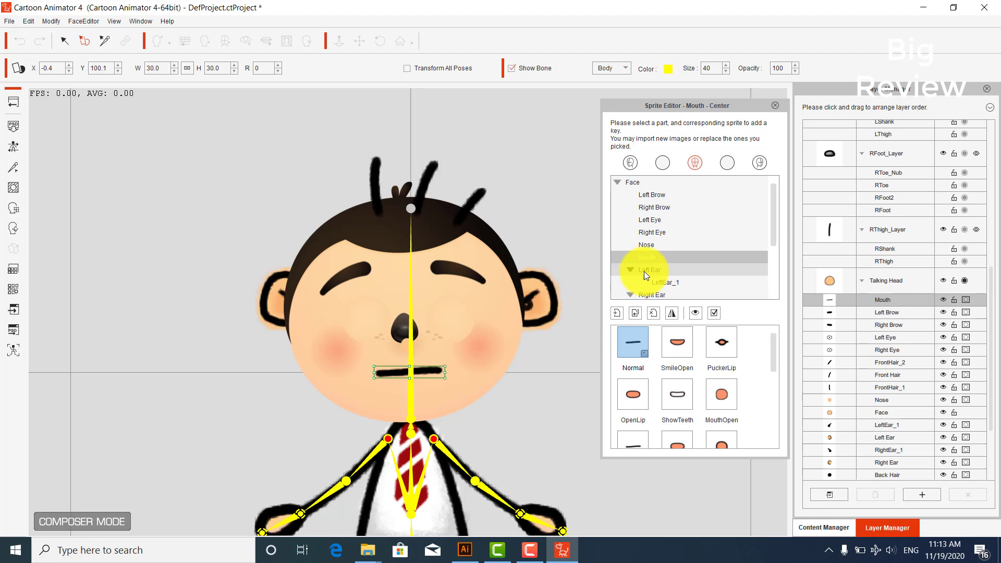
left_click(630, 335)
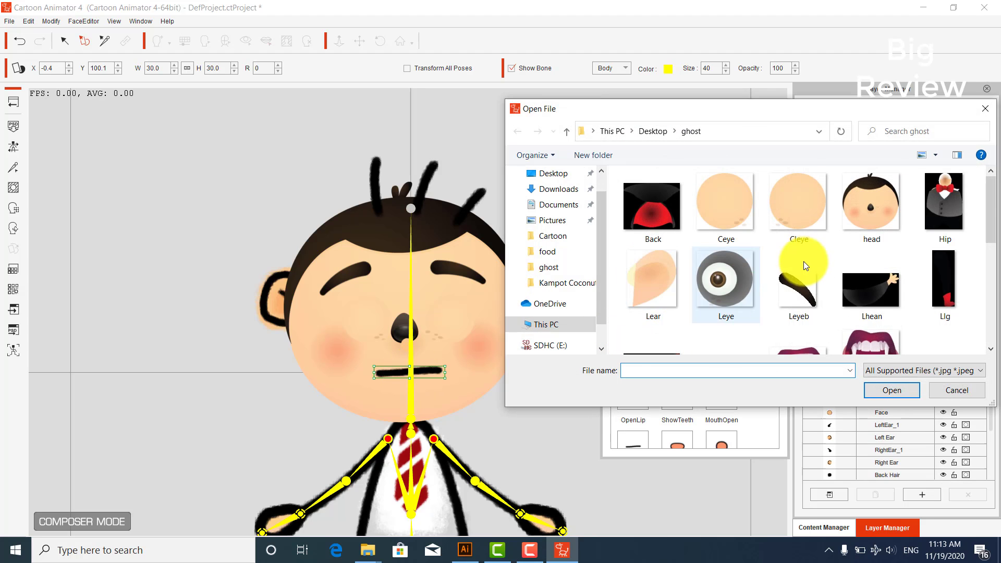
scroll(805, 260, "down", 3)
double_click(670, 248)
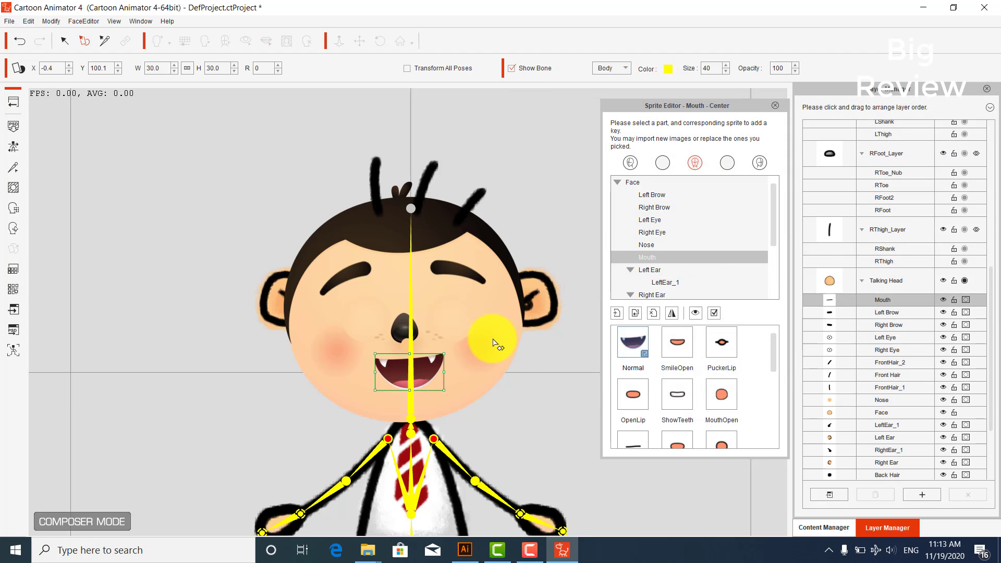
- Replace the Mouth's SmileOpen sprite with the M1 image and scale it to about 43.1
double_click(667, 342)
scroll(708, 290, "down", 3)
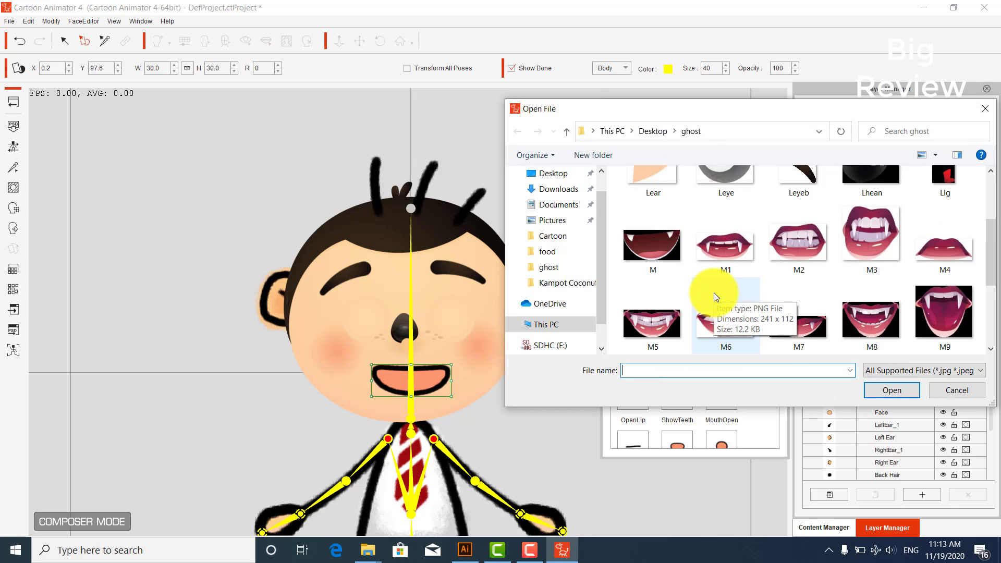
double_click(733, 251)
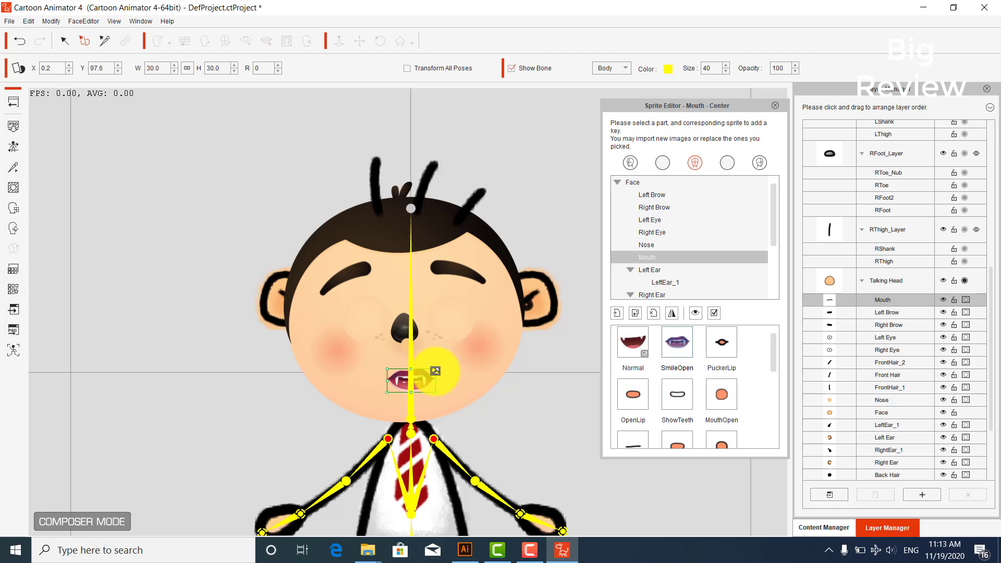
left_click_drag(434, 368, 445, 363)
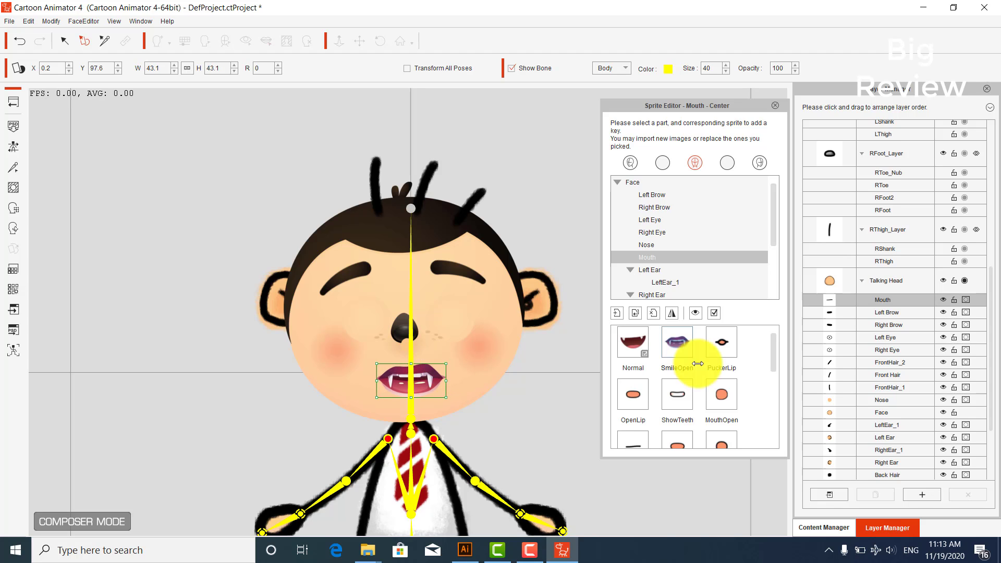
- Replace the Mouth's PuckerLip sprite with the M2 image scaled to about 43.0, and compare it with the other replaced mouth sprites
left_click(717, 339)
double_click(717, 339)
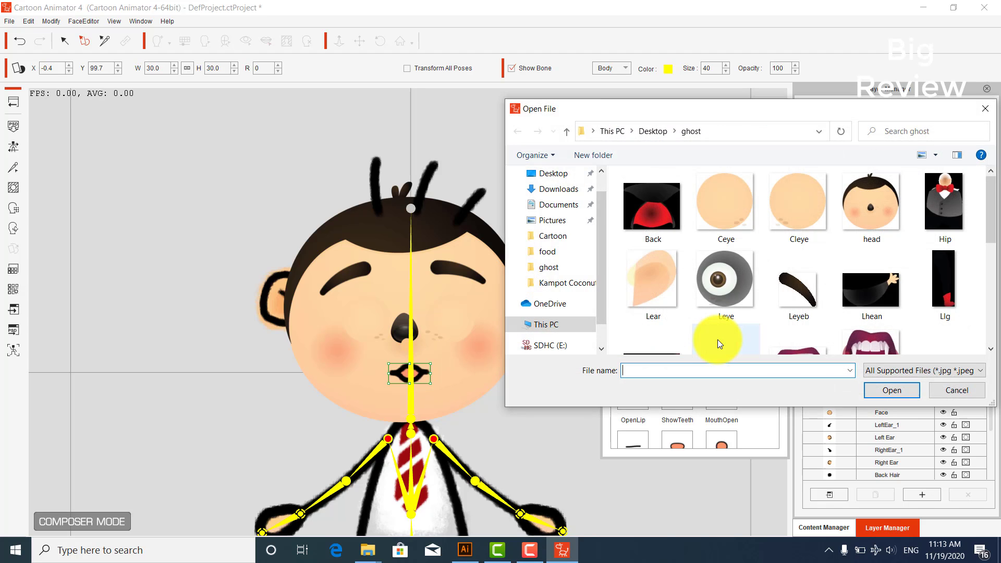
scroll(755, 301, "down", 6)
scroll(756, 301, "up", 1)
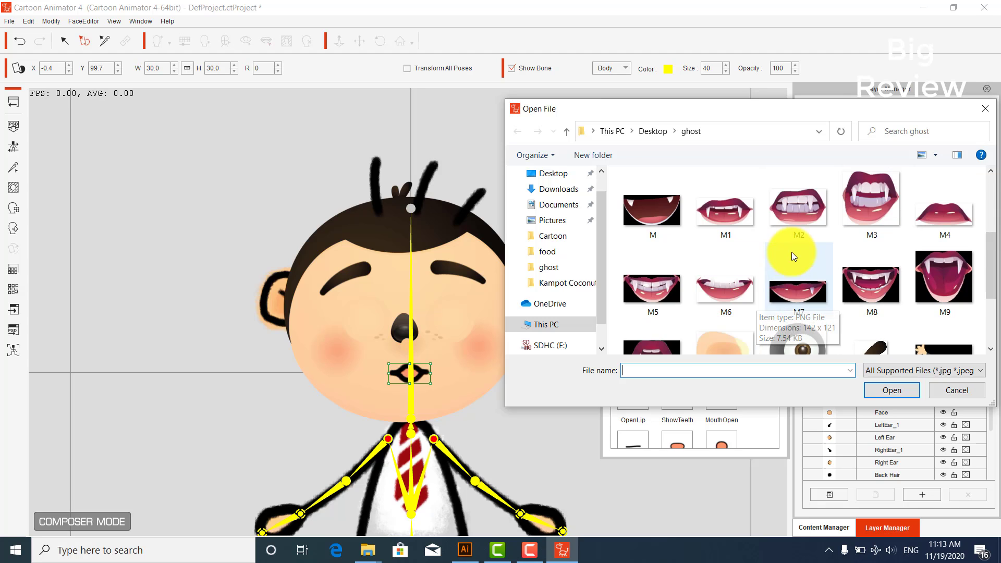
left_click(800, 232)
double_click(800, 233)
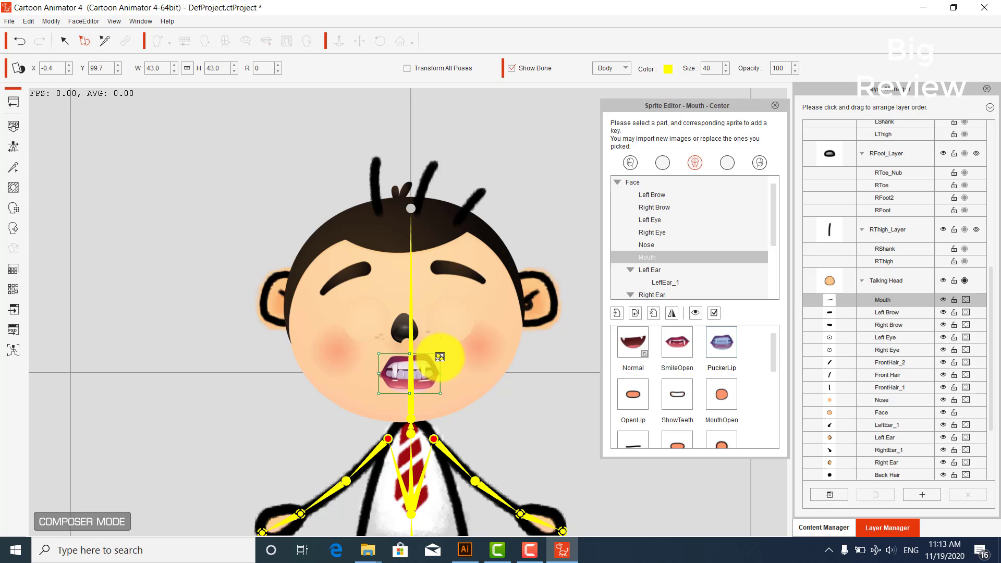
left_click(677, 357)
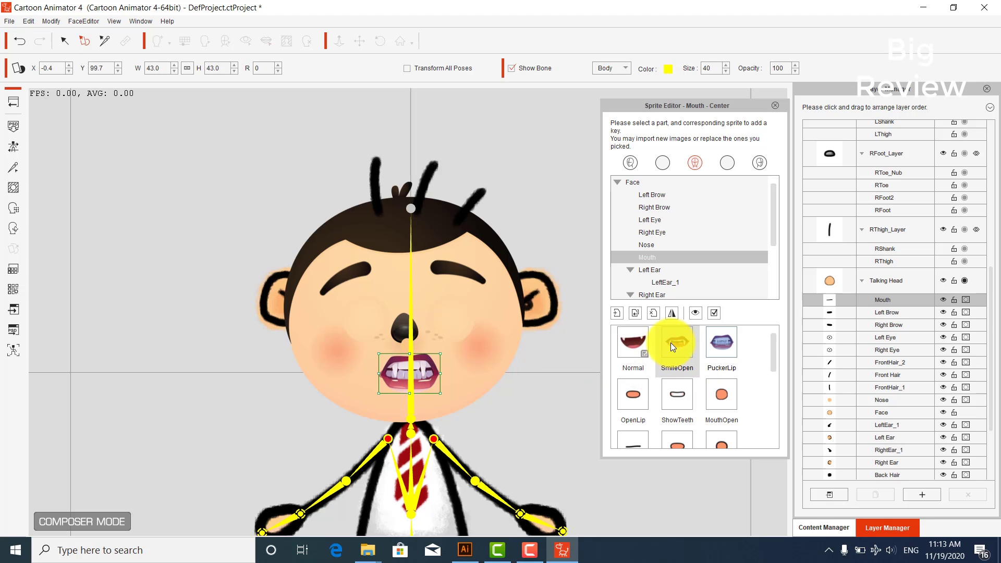
left_click(642, 346)
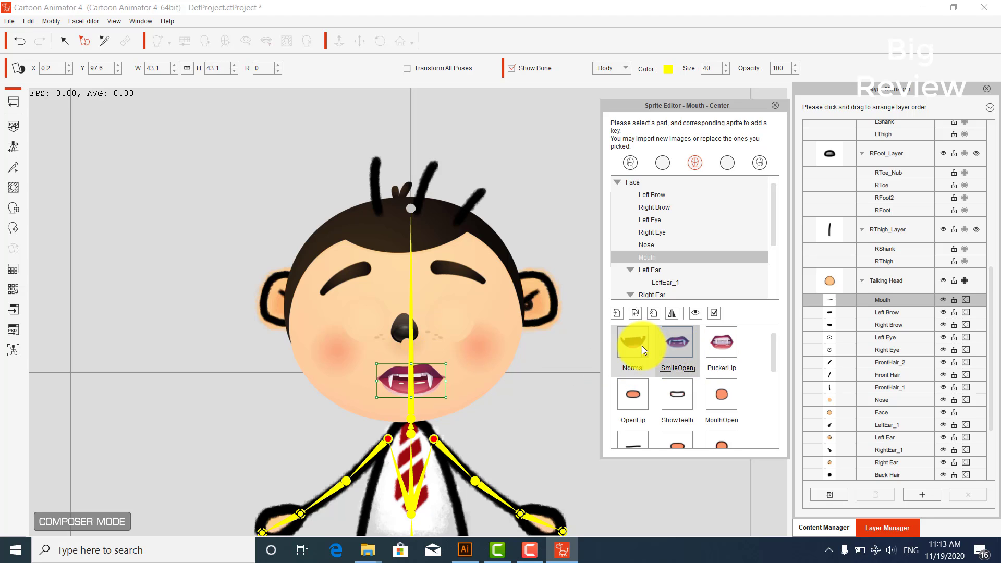
left_click(673, 349)
left_click(719, 339)
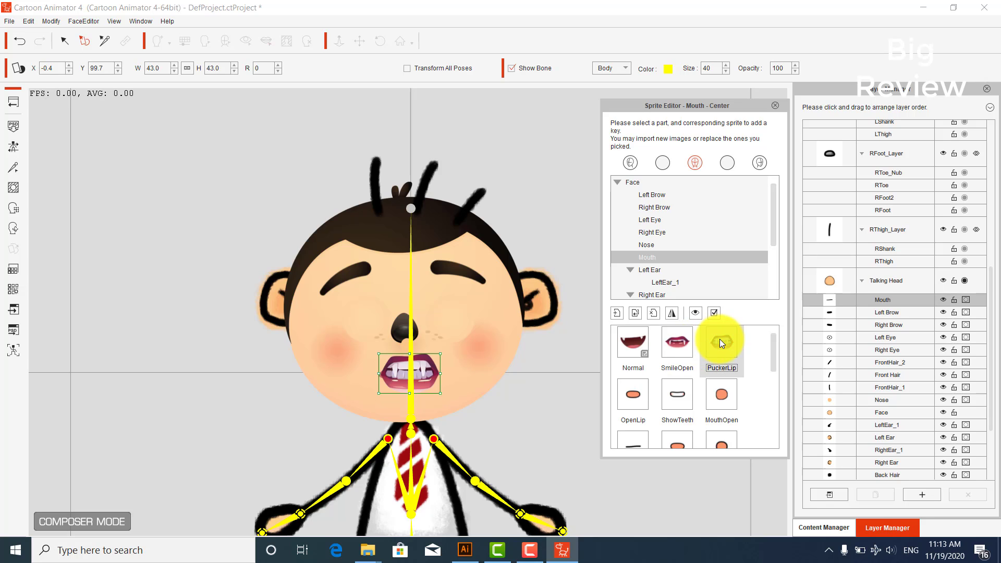
- Move the Mouth's SmileOpen sprite up to about X 0.0, Y 99.5
left_click(684, 342)
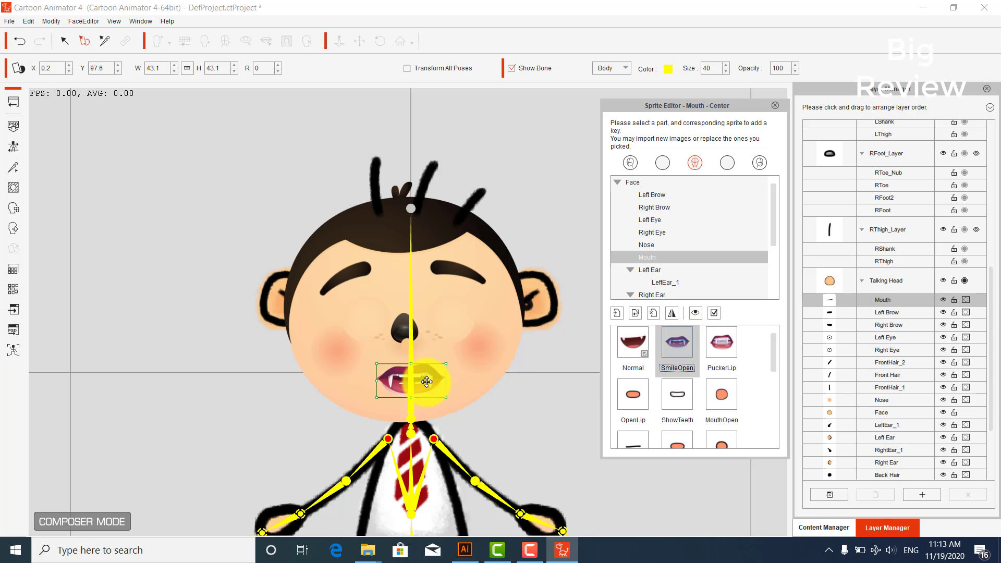
left_click_drag(423, 371, 422, 365)
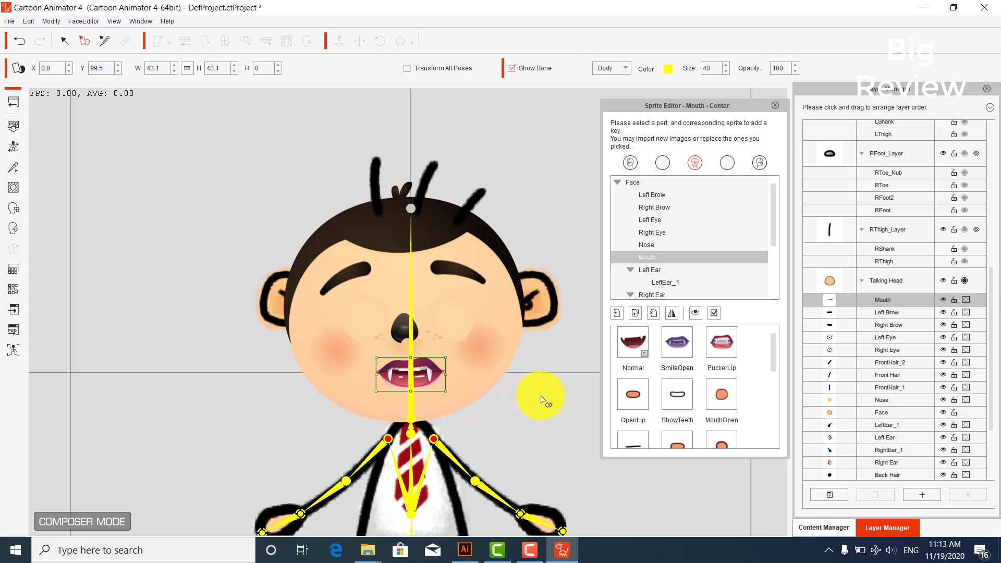
- Replace the Mouth's OpenLip sprite with the M3 image from the ghost folder, scale it to about 40.3 and adjust its position
left_click(640, 390)
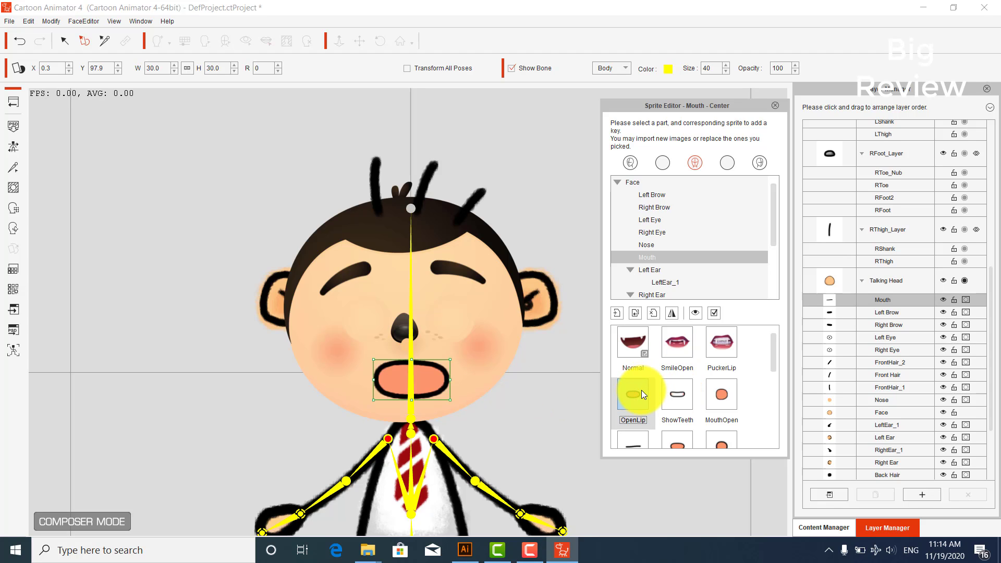
double_click(641, 390)
scroll(724, 296, "down", 3)
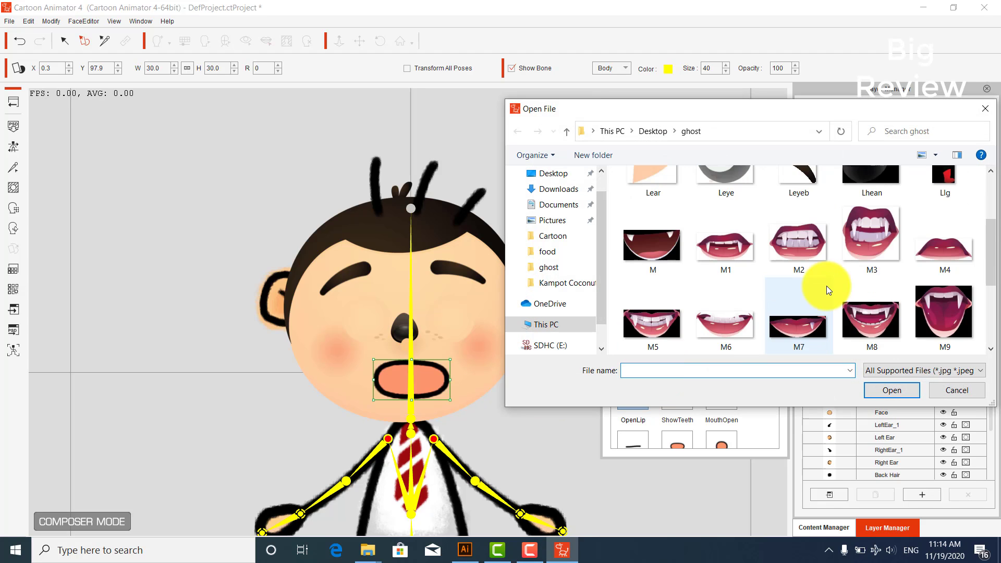
double_click(863, 249)
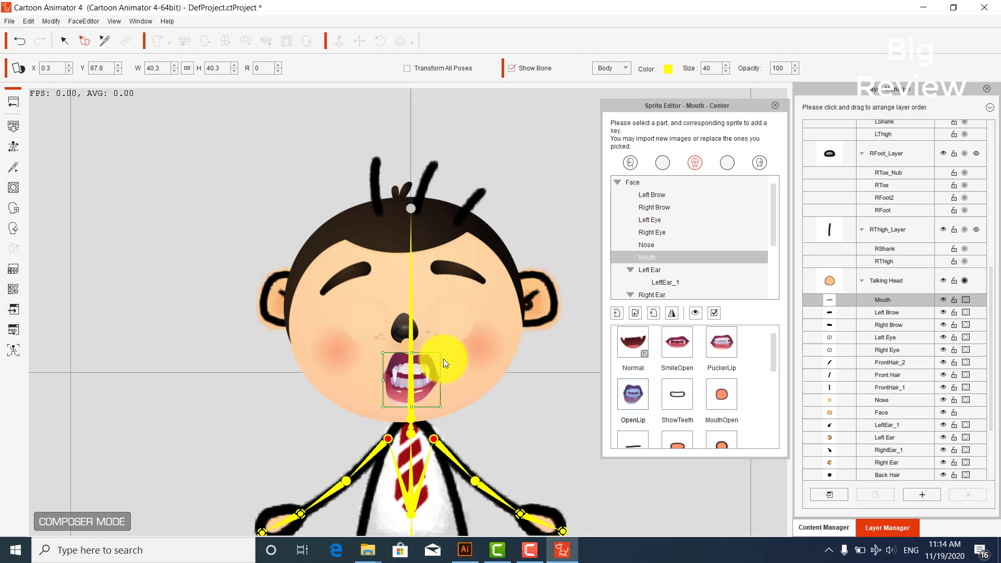
left_click_drag(443, 359, 421, 381)
- Replace the Mouth's ShowTeeth sprite with the M4 image, scaled to about 50.5 at Y 98.5, and compare it with the OpenLip sprite
double_click(674, 390)
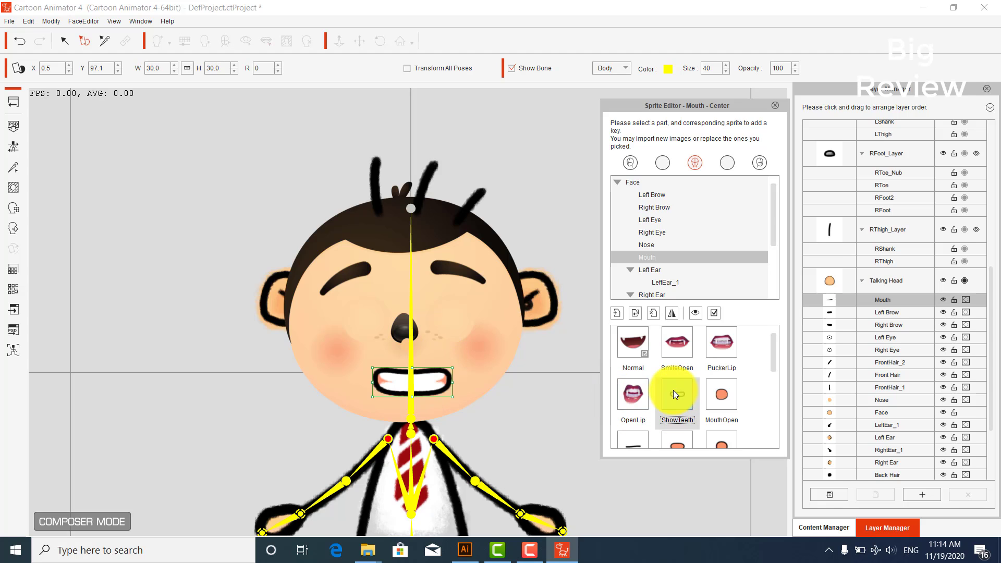
scroll(747, 303, "down", 3)
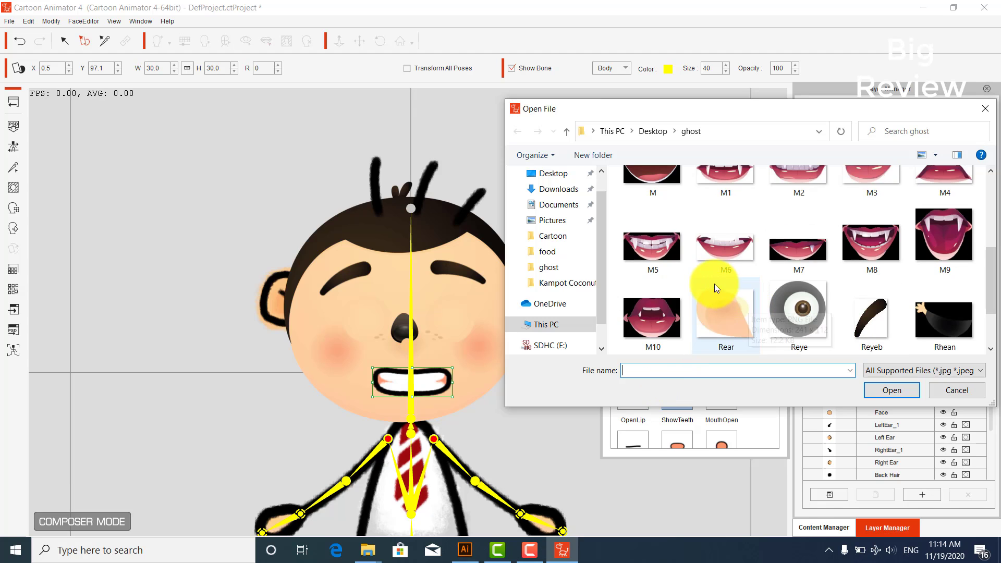
left_click(953, 182)
double_click(953, 182)
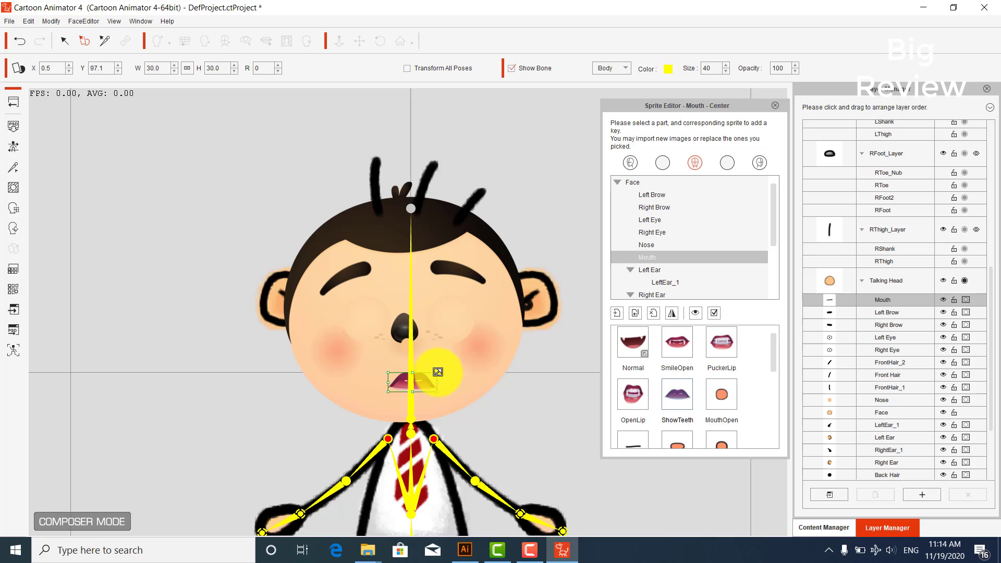
mouse_move(449, 368)
left_mouse_down()
mouse_move(457, 364)
mouse_move(425, 378)
mouse_move(453, 363)
left_mouse_up()
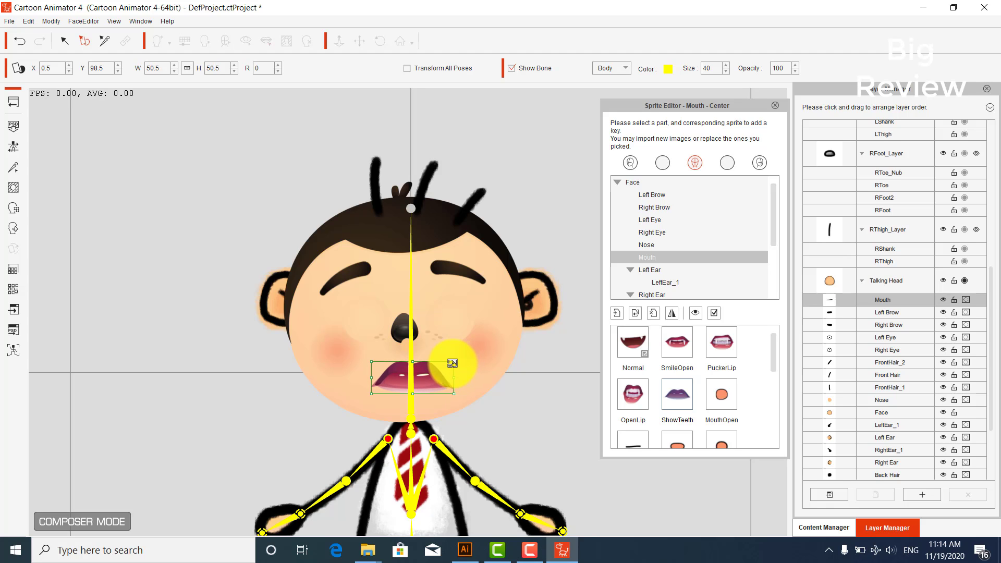
left_click(627, 388)
left_click(671, 393)
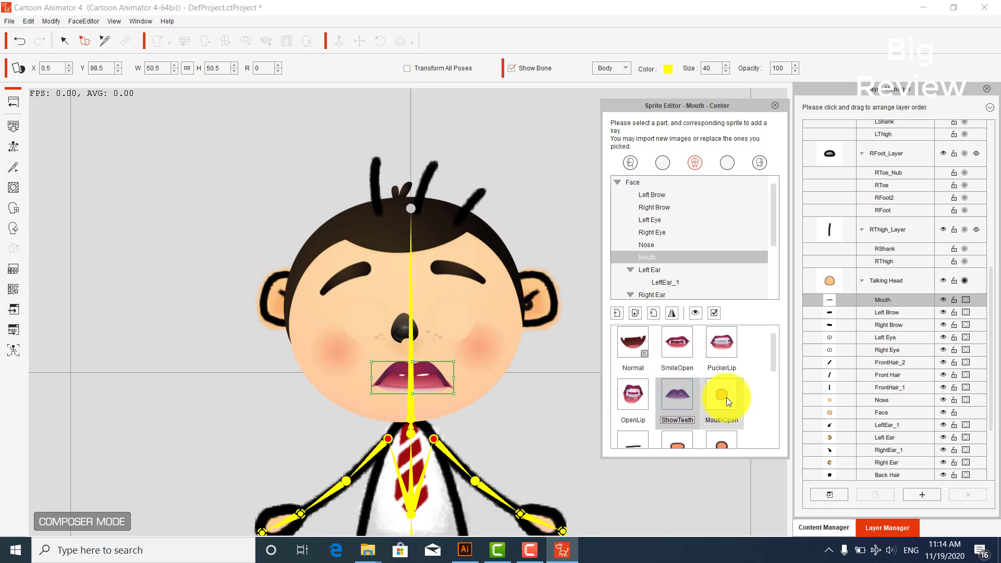
- Replace the Mouth's MouthOpen sprite with the M5 image and scale it to about 43.6
double_click(720, 396)
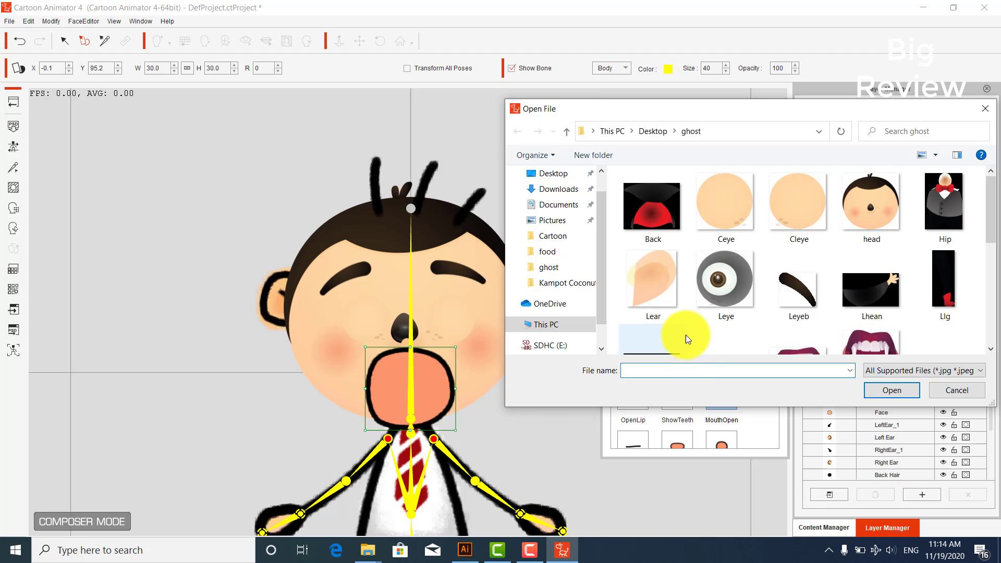
scroll(742, 319, "down", 3)
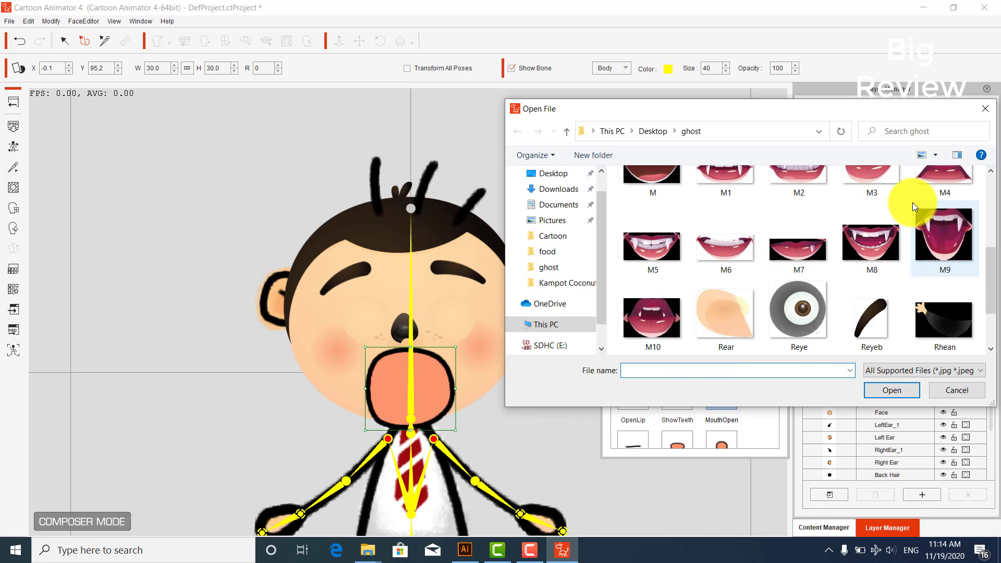
double_click(660, 251)
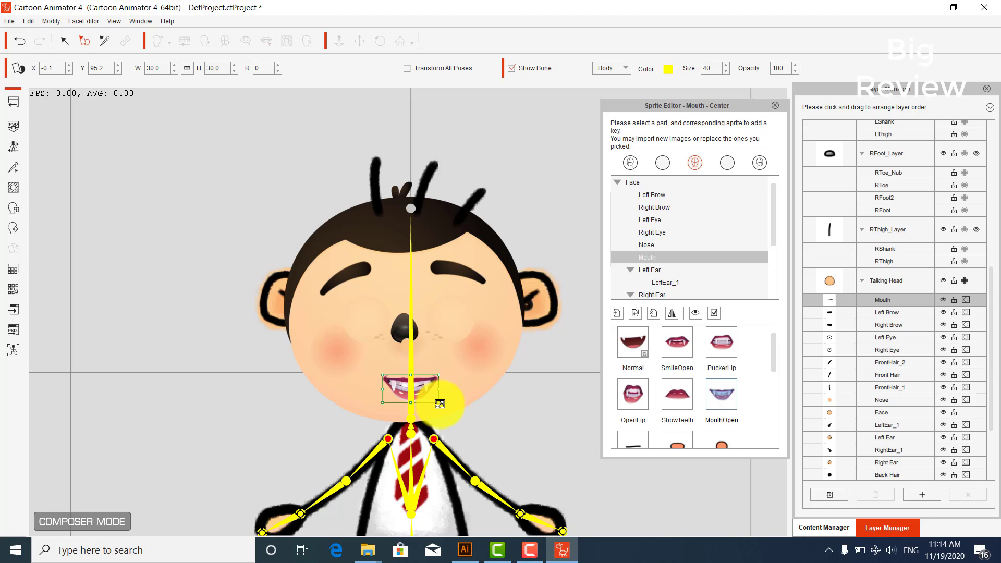
left_click_drag(439, 402, 454, 412)
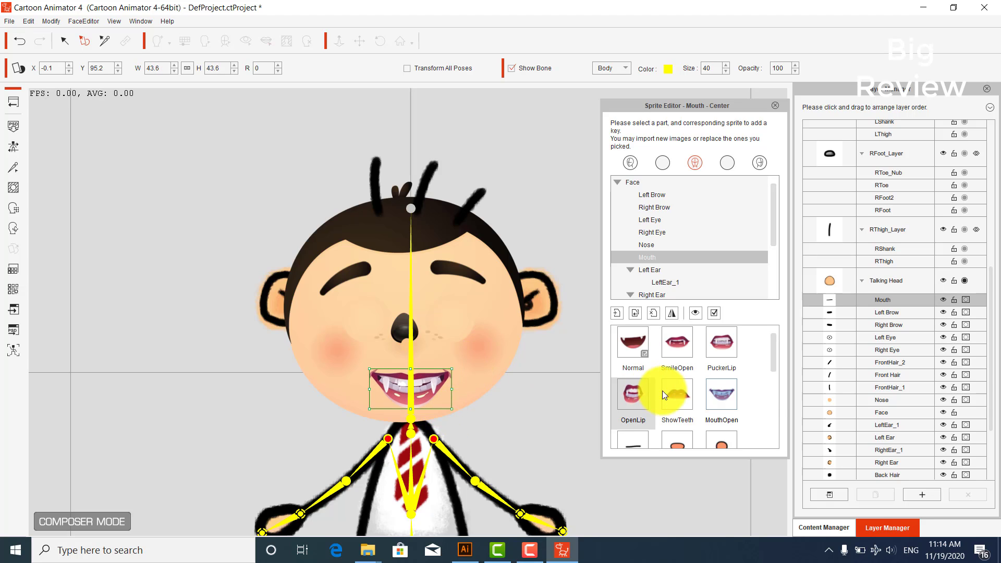
- Replace the Mouth's second Normal sprite, before Ah_I, with the M6 image, scaled to about 48.8 and placed at about X -0.3, Y 97.0
scroll(775, 359, "down", 2)
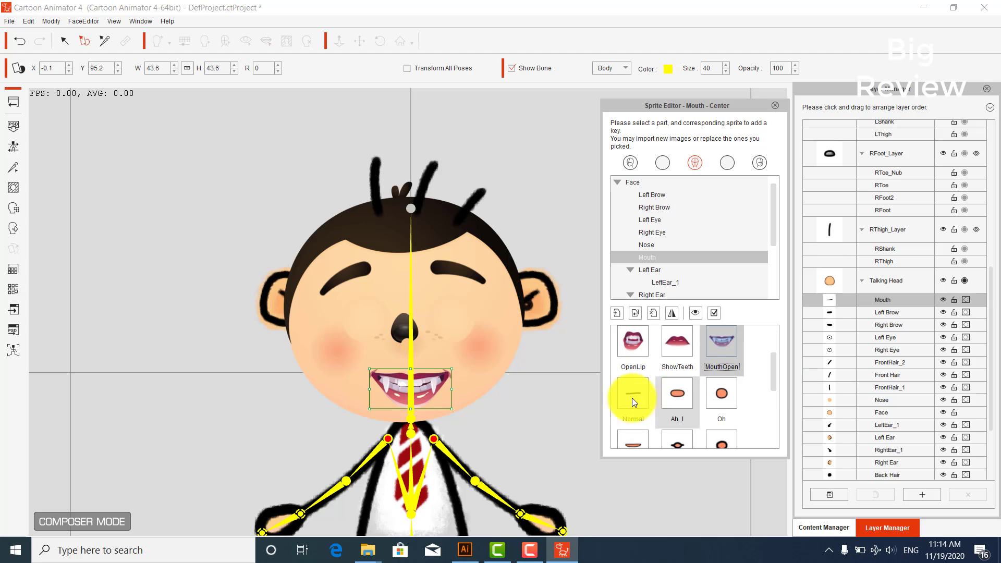
left_click(632, 398)
double_click(631, 398)
scroll(714, 309, "down", 3)
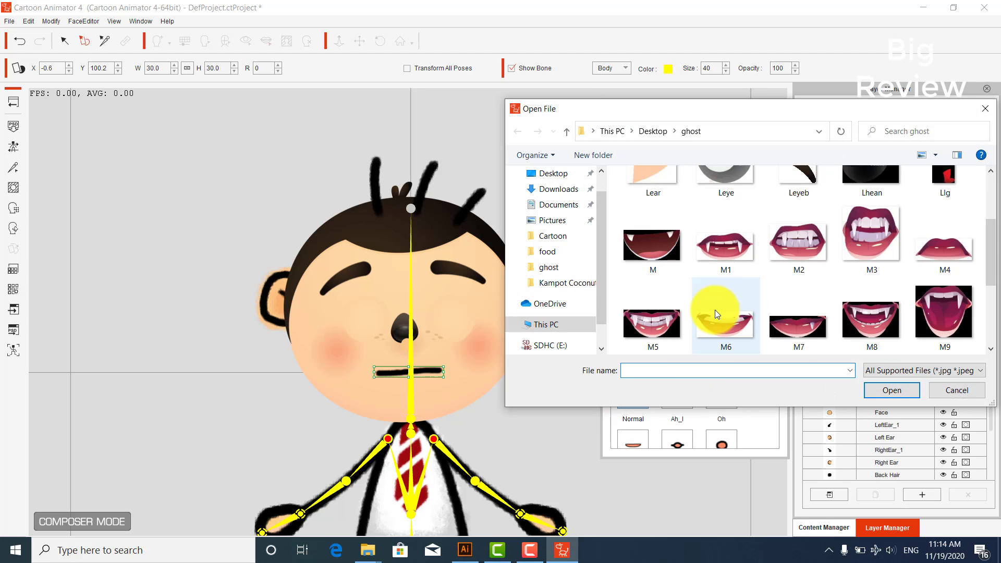
scroll(717, 307, "up", 1)
scroll(717, 306, "down", 1)
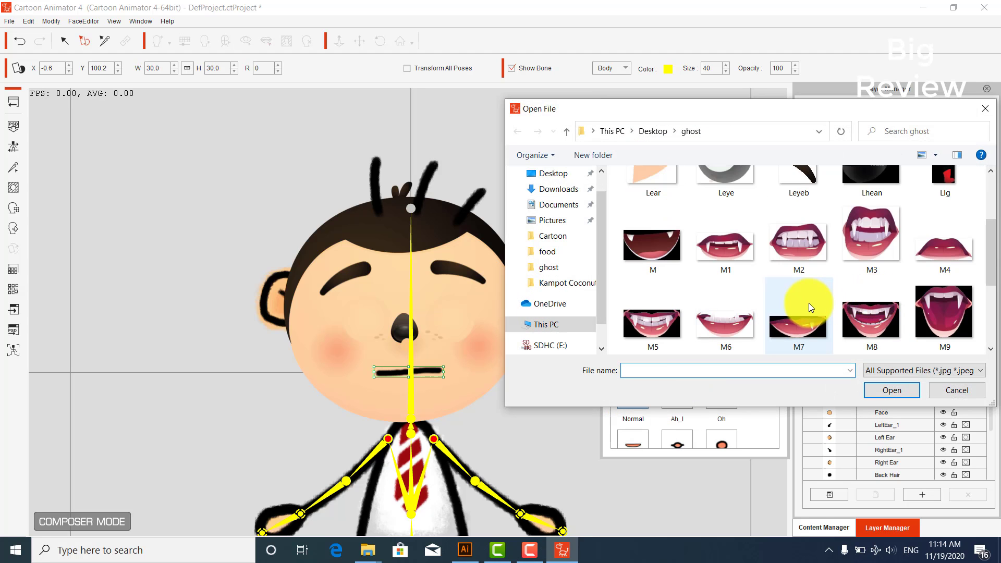
scroll(770, 320, "down", 2)
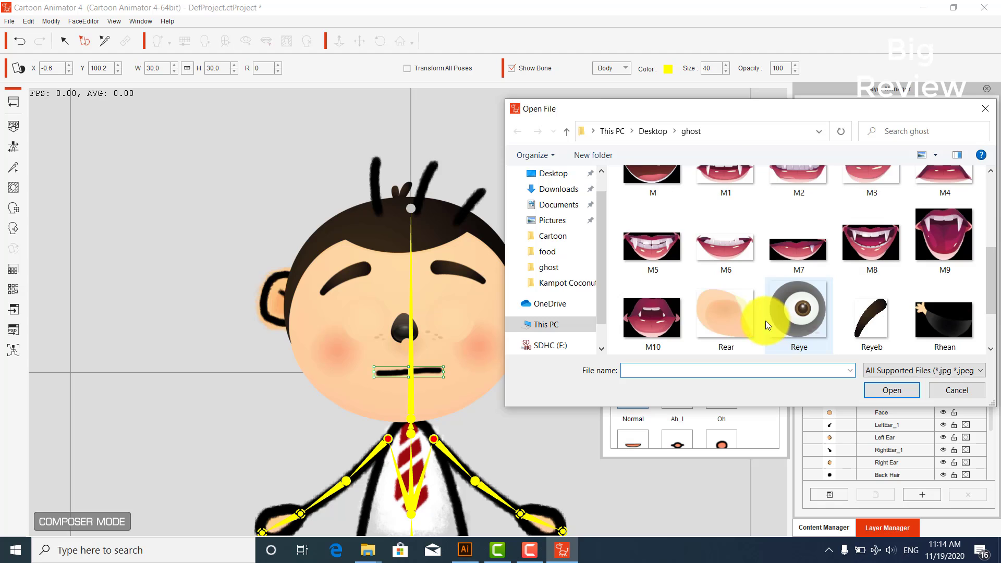
double_click(736, 253)
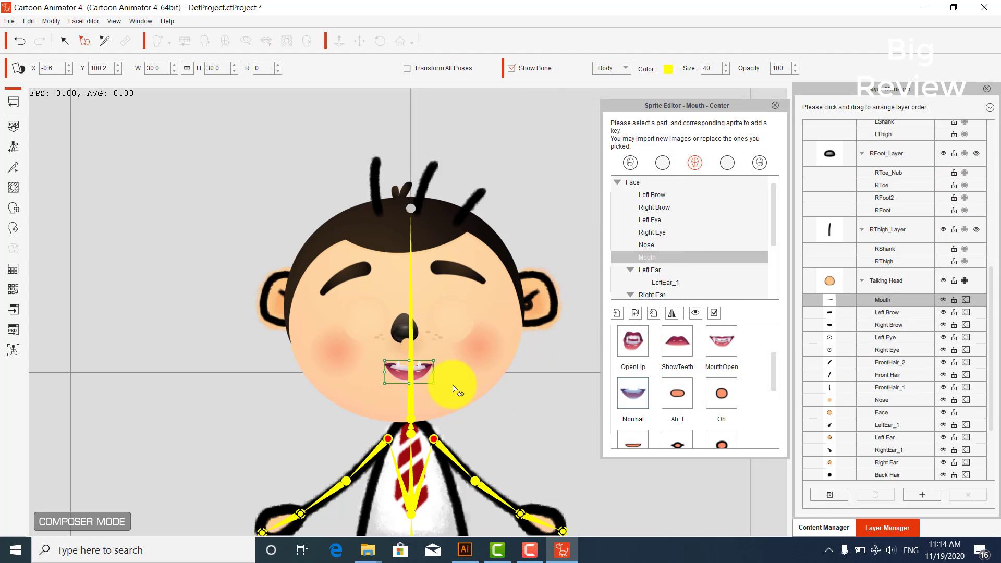
mouse_move(433, 383)
left_mouse_down()
mouse_move(449, 390)
mouse_move(425, 388)
left_mouse_up()
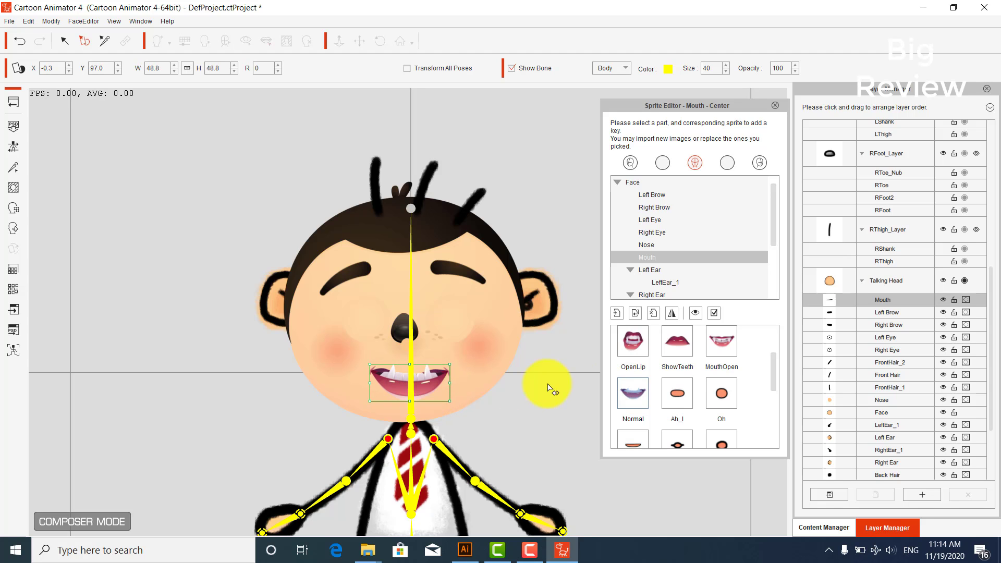
- Replace the Mouth's Ah_I sprite with the M7 image scaled to about 51.9, and compare it with the neighbouring Normal sprite
double_click(675, 384)
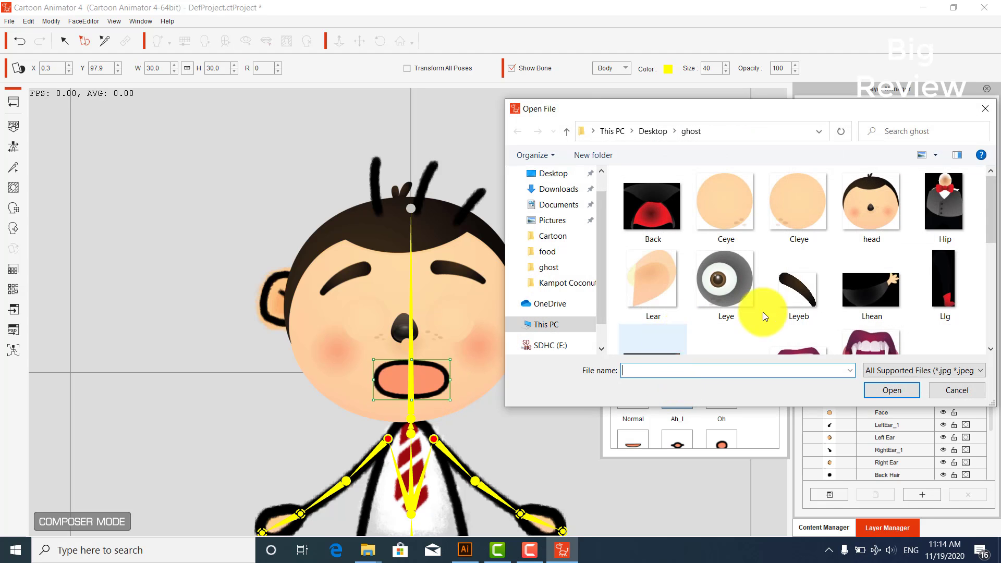
scroll(762, 312, "down", 5)
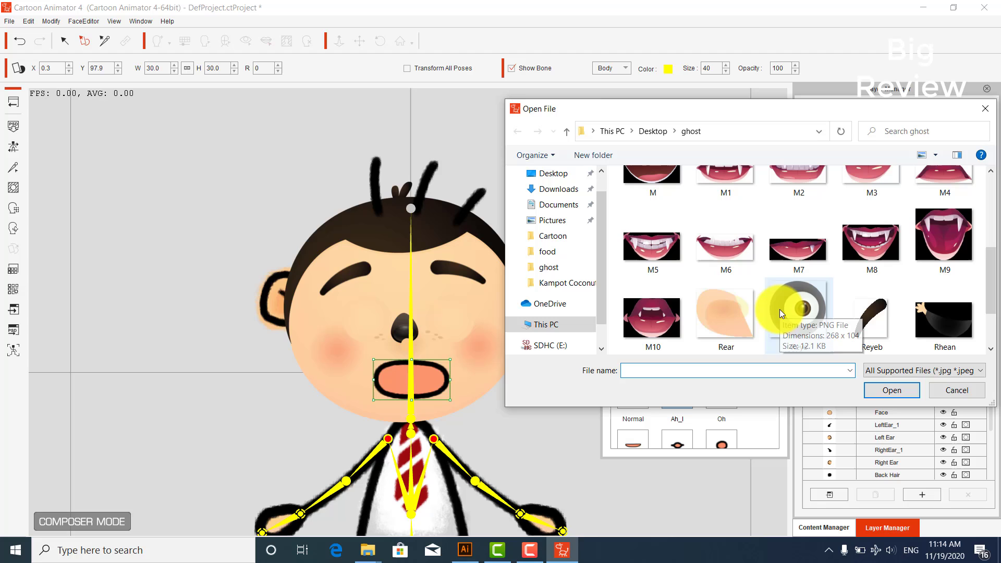
double_click(803, 242)
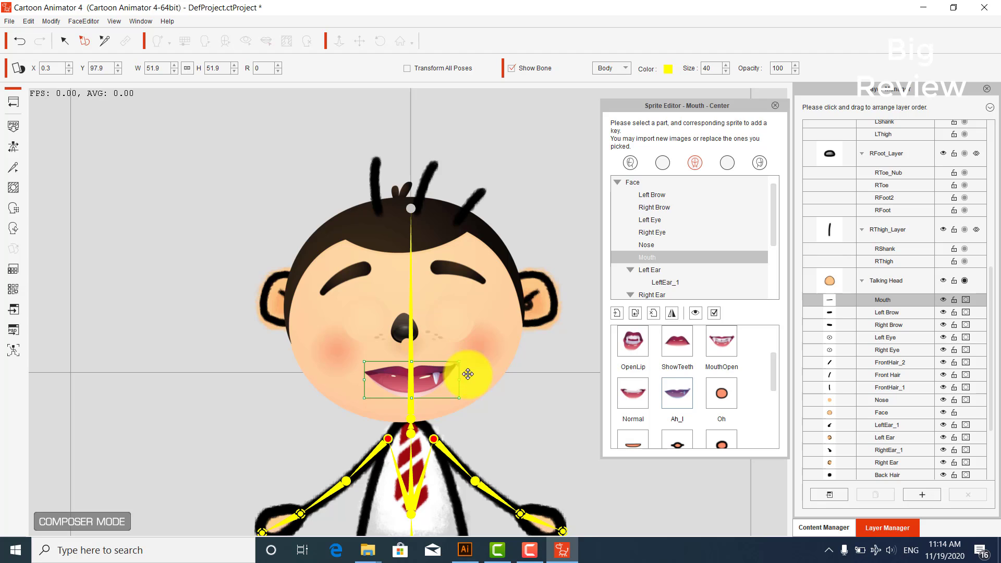
left_click(639, 391)
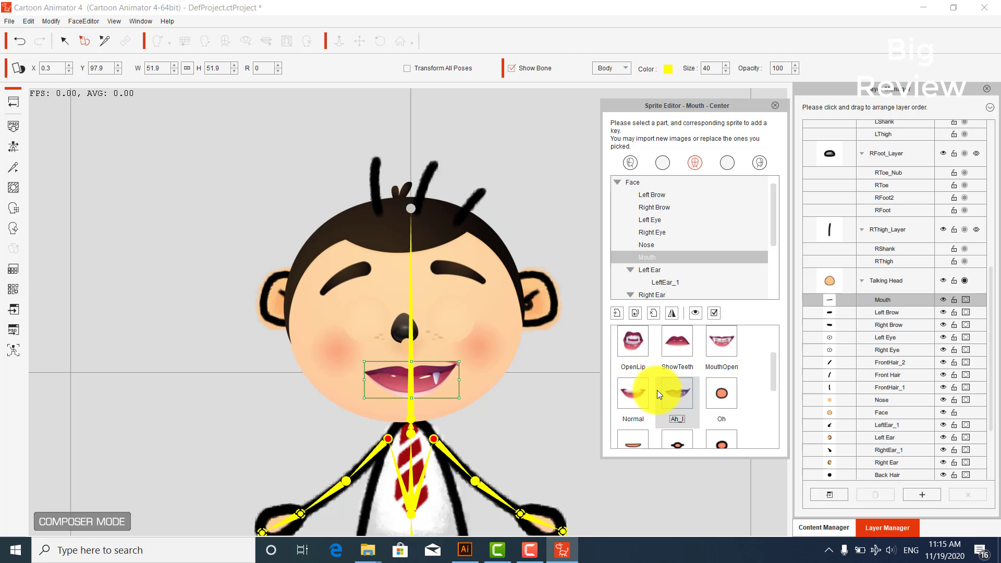
- Replace the Mouth's Oh sprite with the M8 image and scale it to about 43.6
left_click(708, 393)
double_click(708, 394)
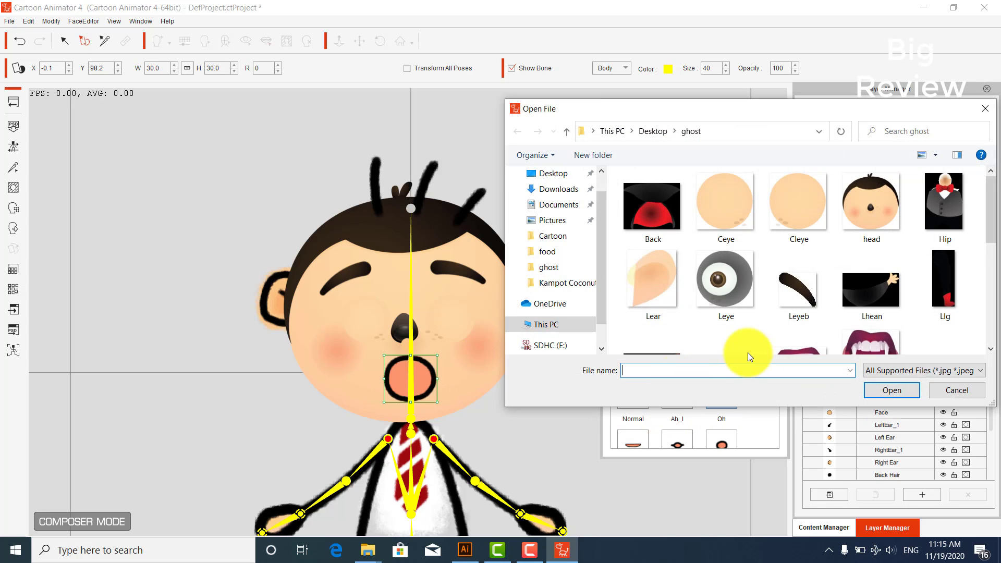
scroll(748, 352, "down", 5)
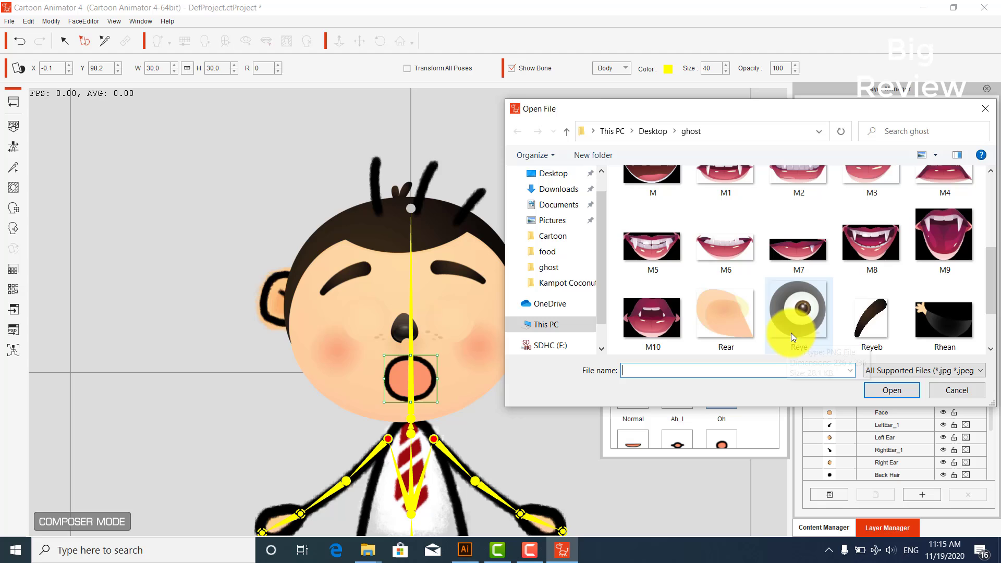
double_click(870, 252)
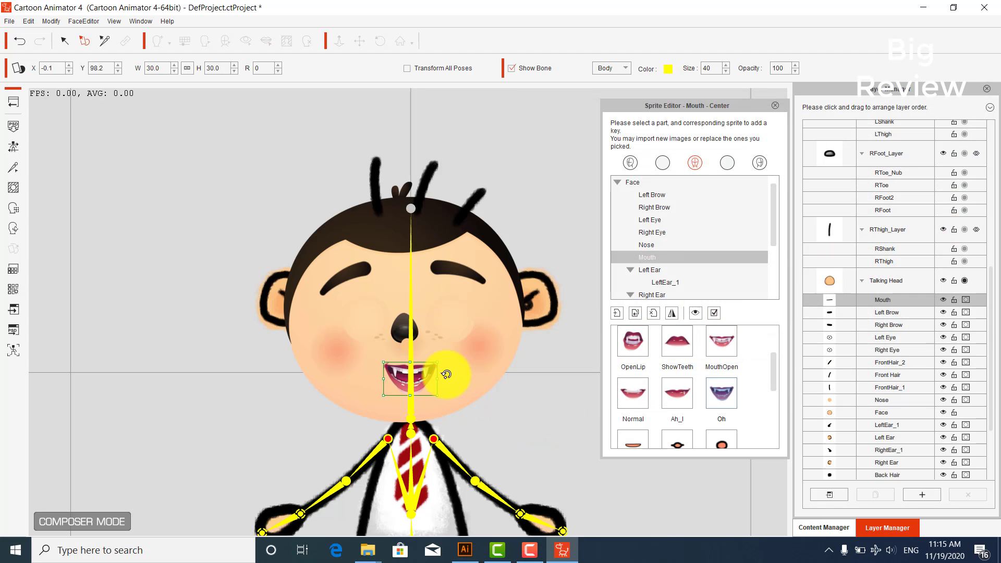
left_click_drag(438, 363, 453, 359)
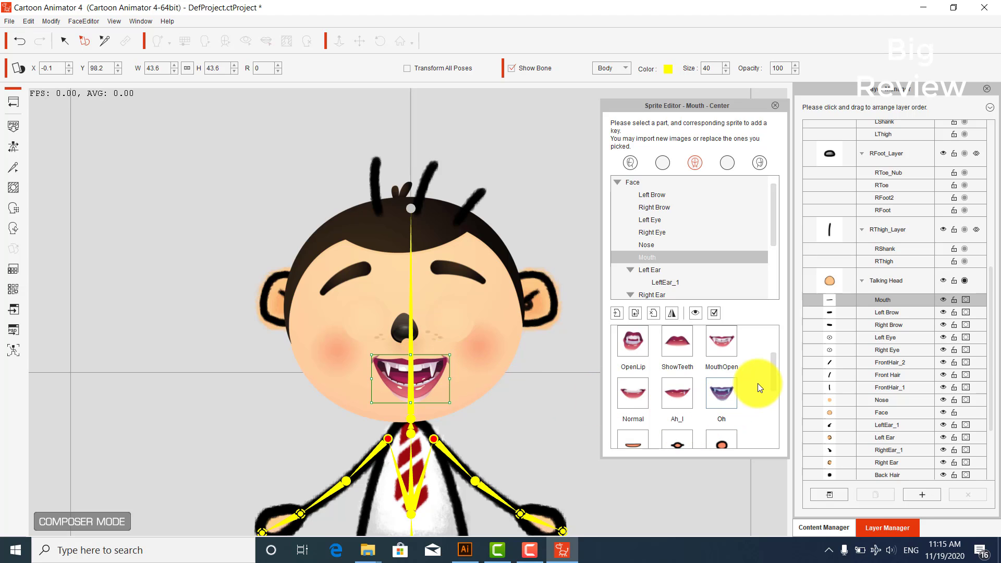
- Replace the Mouth's EE sprite with the M9 image from the ghost folder
left_click_drag(771, 372, 756, 395)
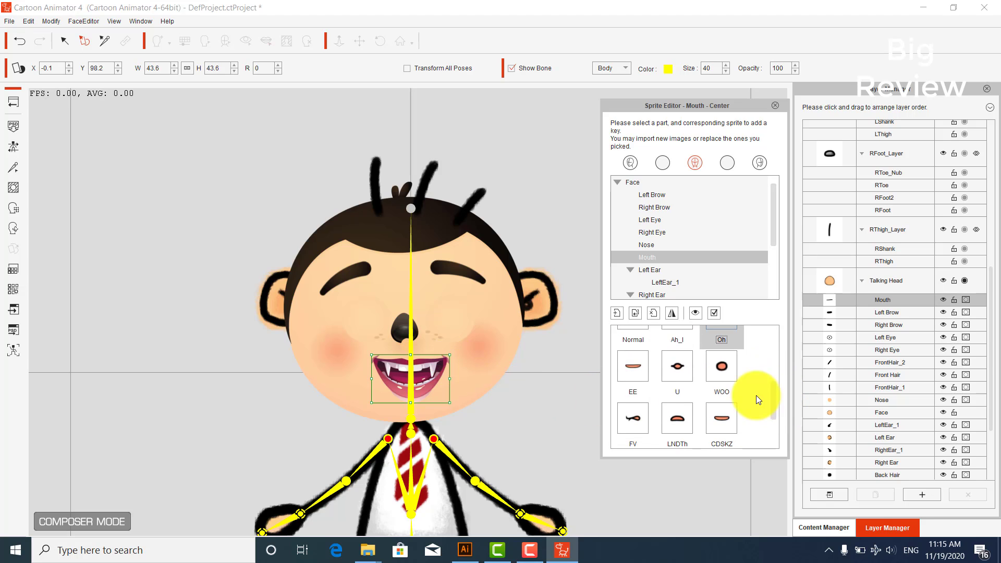
double_click(633, 380)
scroll(721, 324, "down", 5)
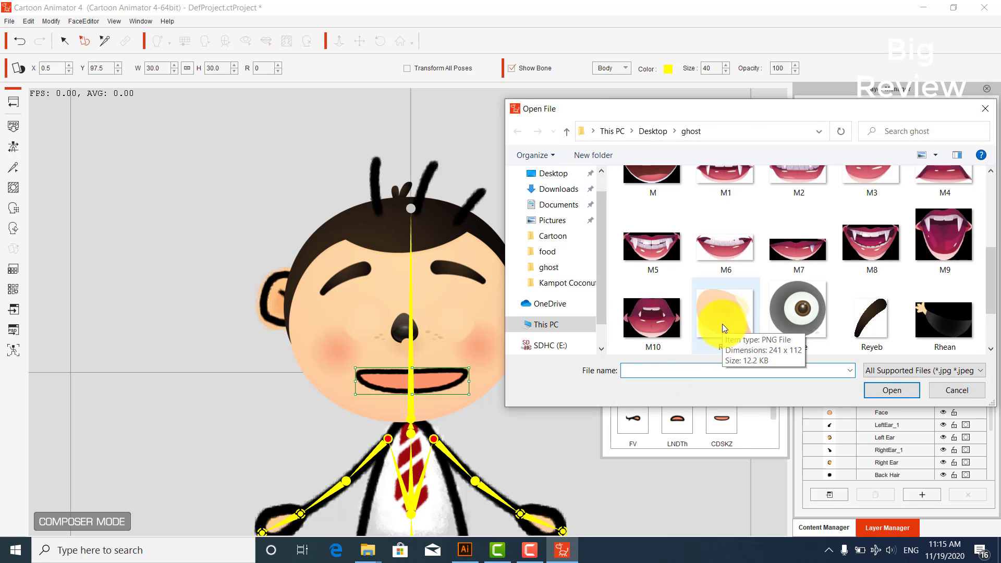
double_click(937, 244)
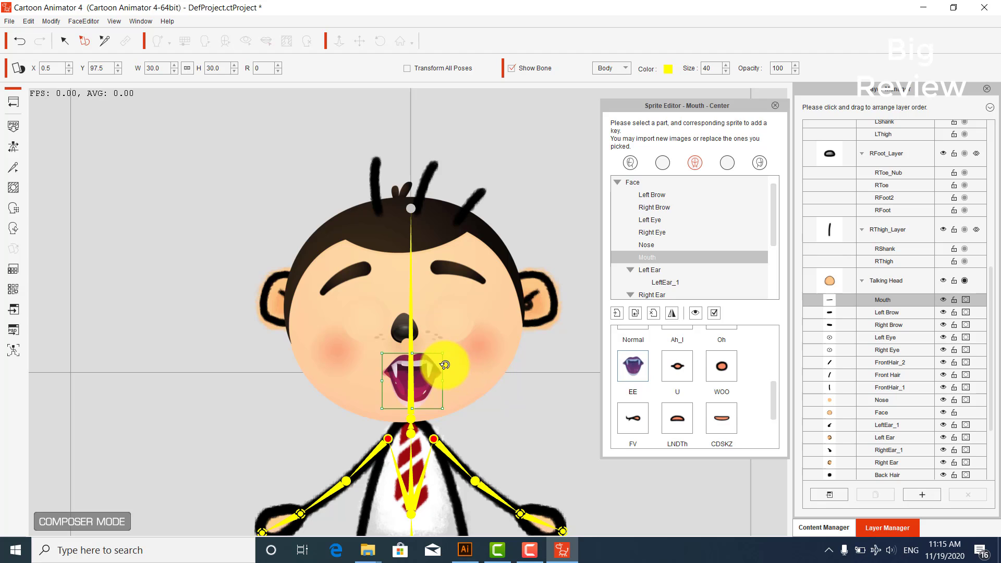
- Replace the Mouth's U sprite with the M10 image, scale it to about 33.7 and move it down to about Y 98.2
left_click(668, 369)
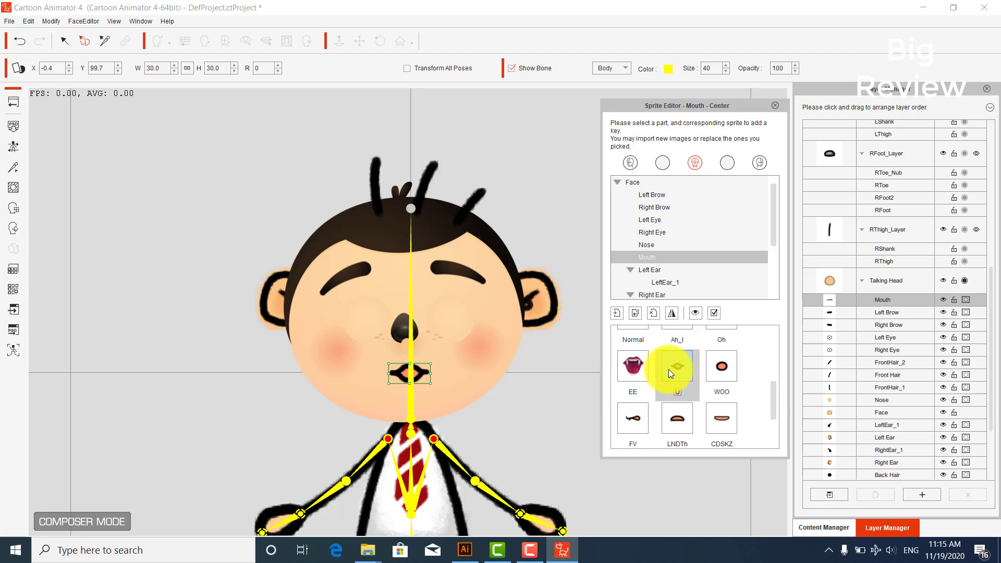
double_click(668, 369)
scroll(660, 328, "down", 3)
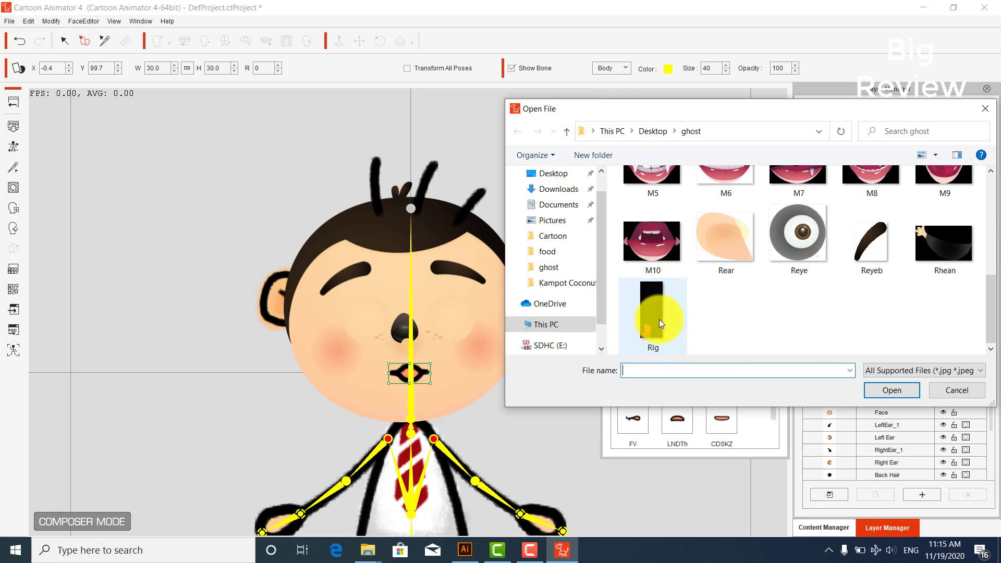
double_click(655, 249)
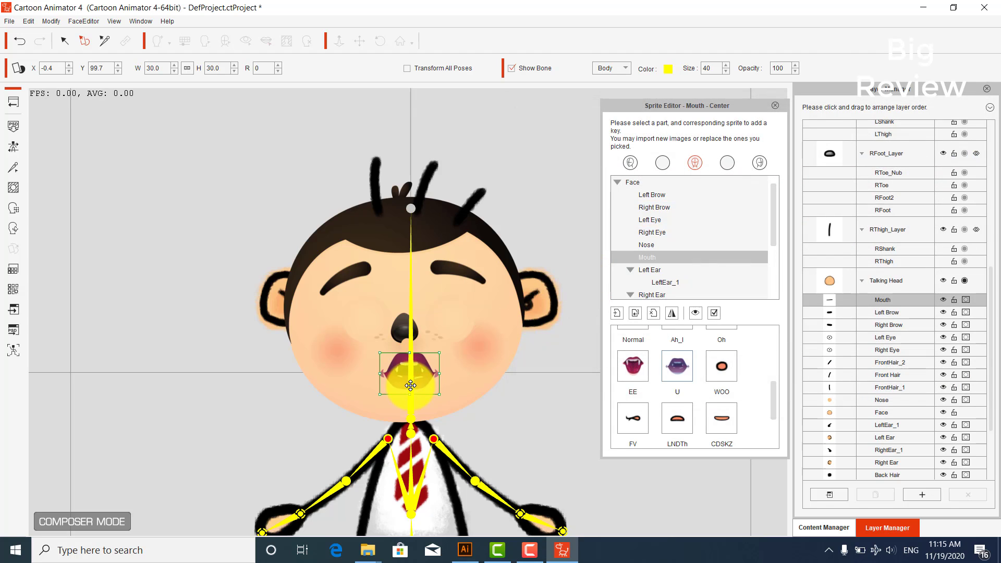
left_click_drag(444, 395, 415, 380)
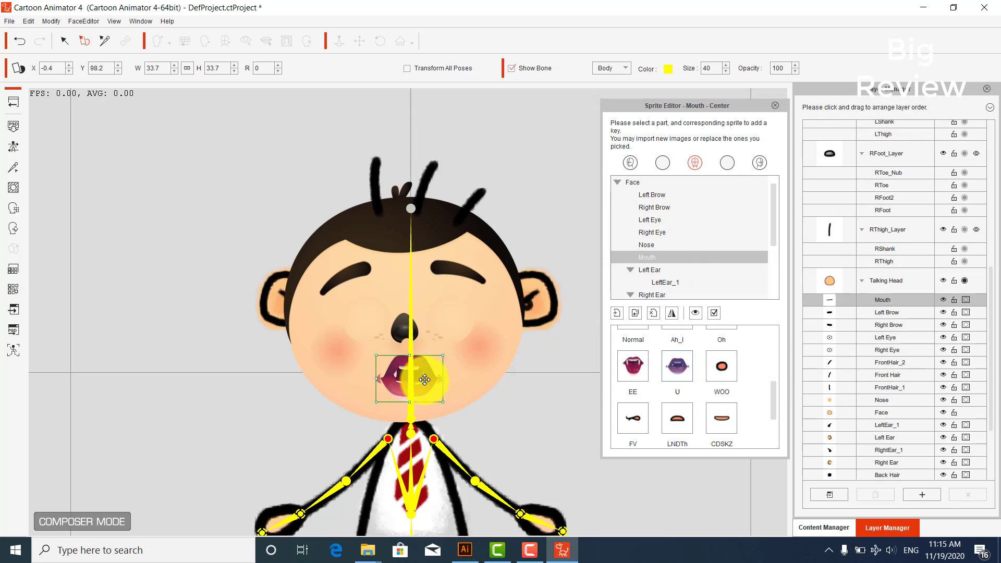
- Replace the Mouth's WOO sprite with the M8 image from the ghost folder and scale it to about 35.5
double_click(724, 370)
scroll(803, 244, "down", 1)
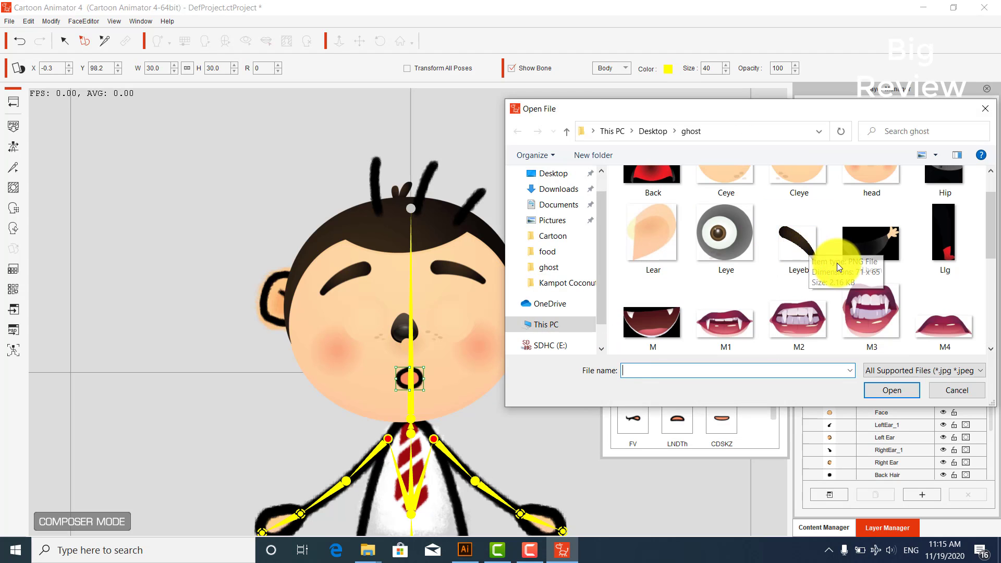
scroll(837, 263, "down", 1)
scroll(842, 276, "down", 2)
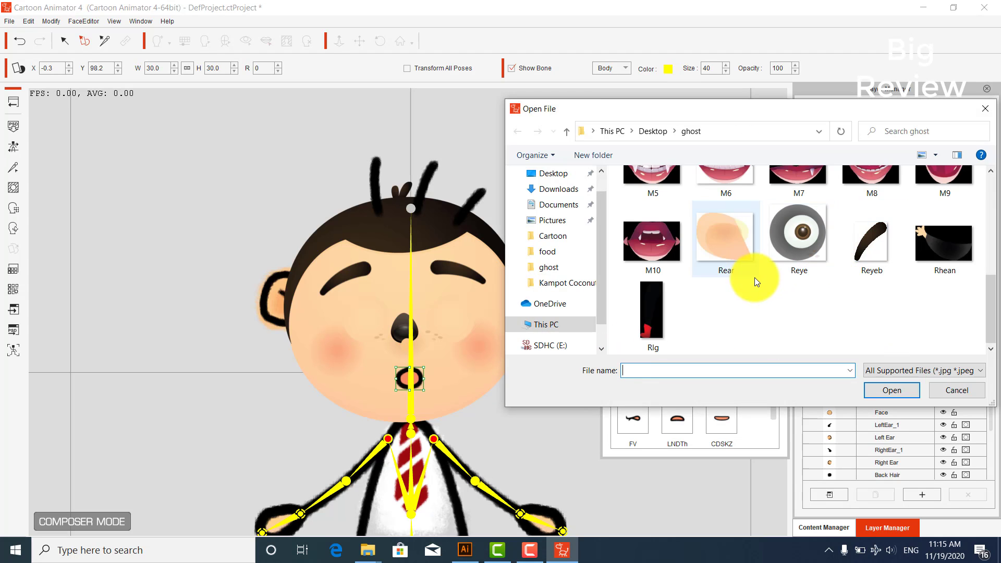
scroll(750, 277, "up", 1)
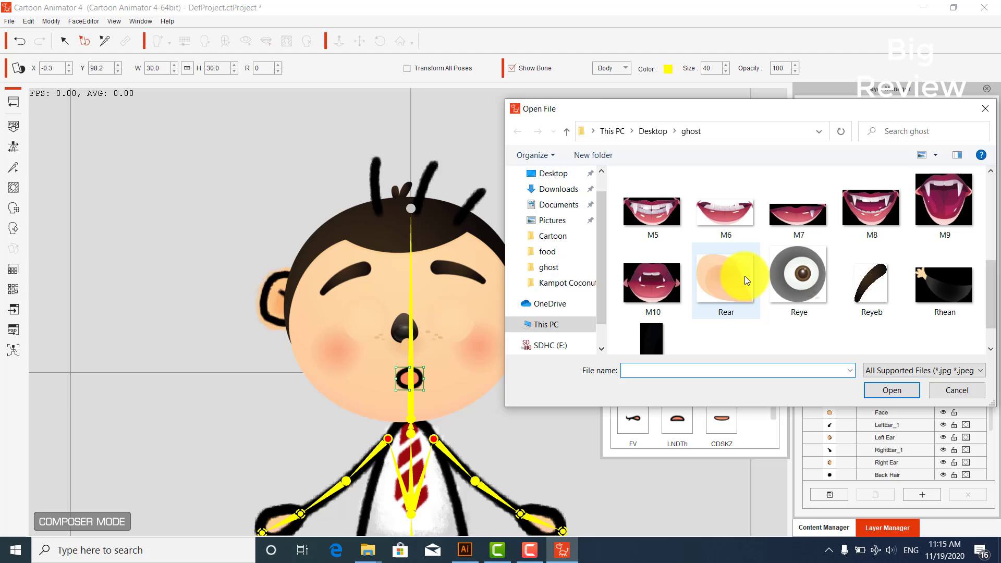
double_click(877, 200)
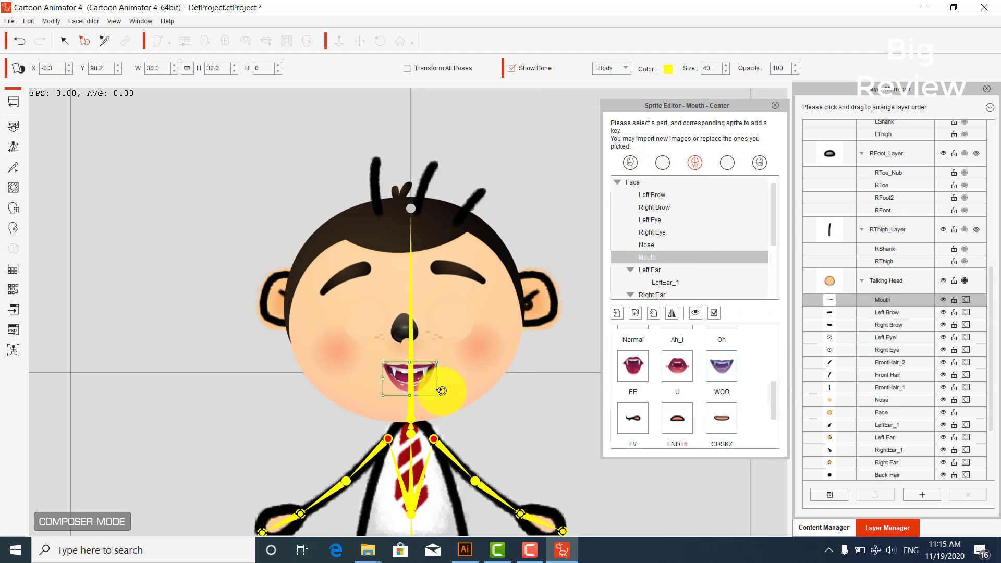
left_click_drag(440, 400, 446, 403)
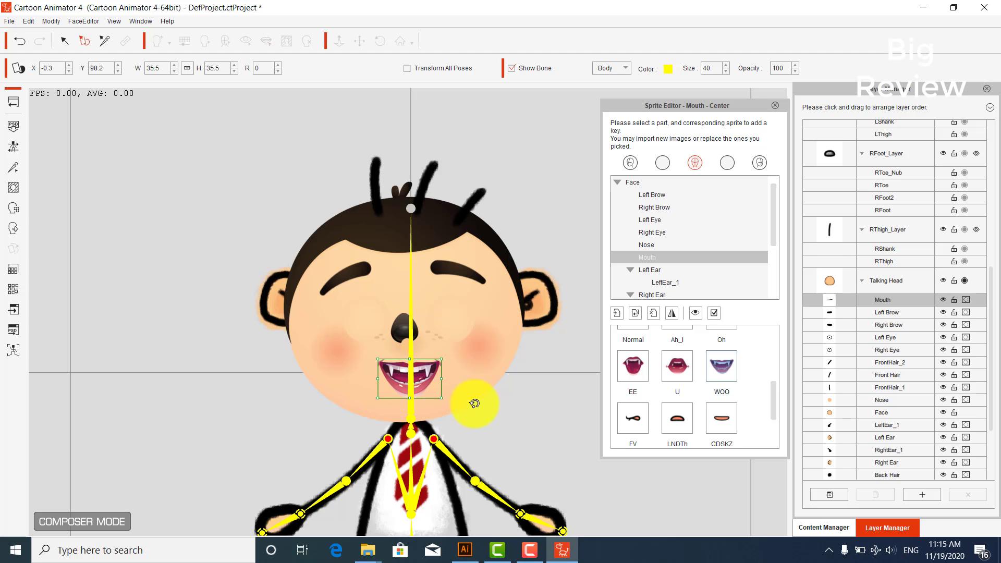
- Replace the Mouth's FV sprite with the M4 image and adjust its fit on the face
scroll(672, 395, "down", 1)
double_click(636, 361)
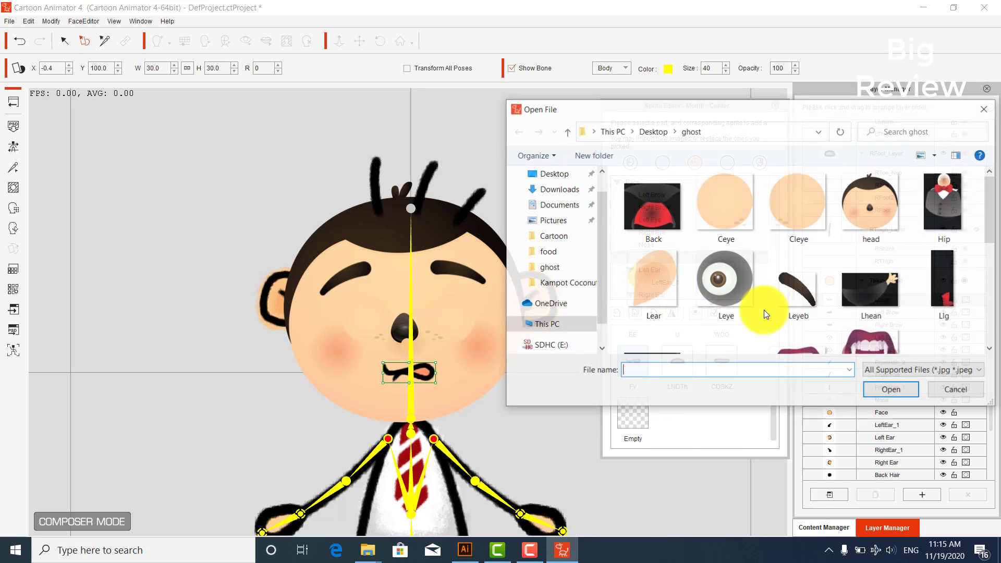
scroll(764, 310, "down", 3)
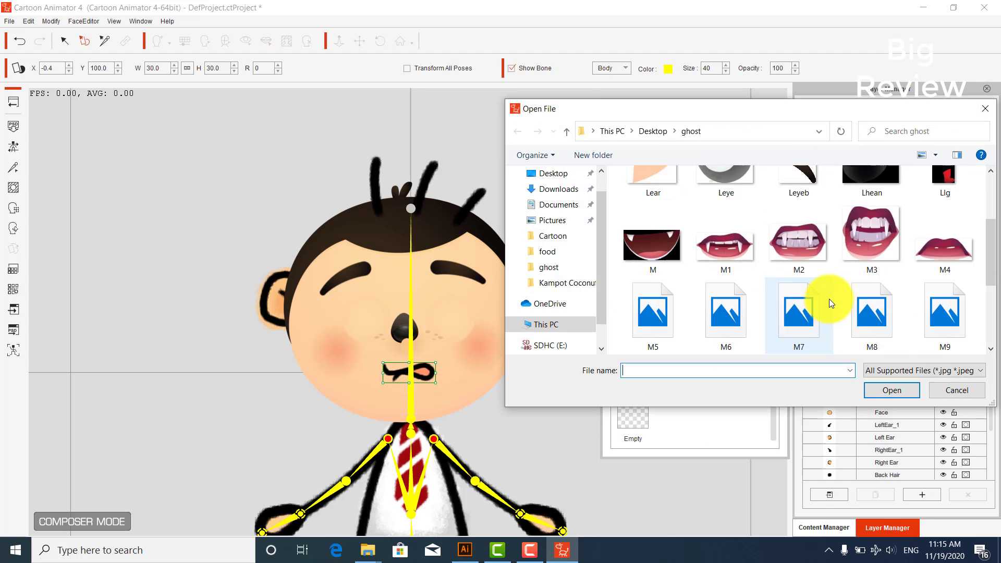
double_click(947, 252)
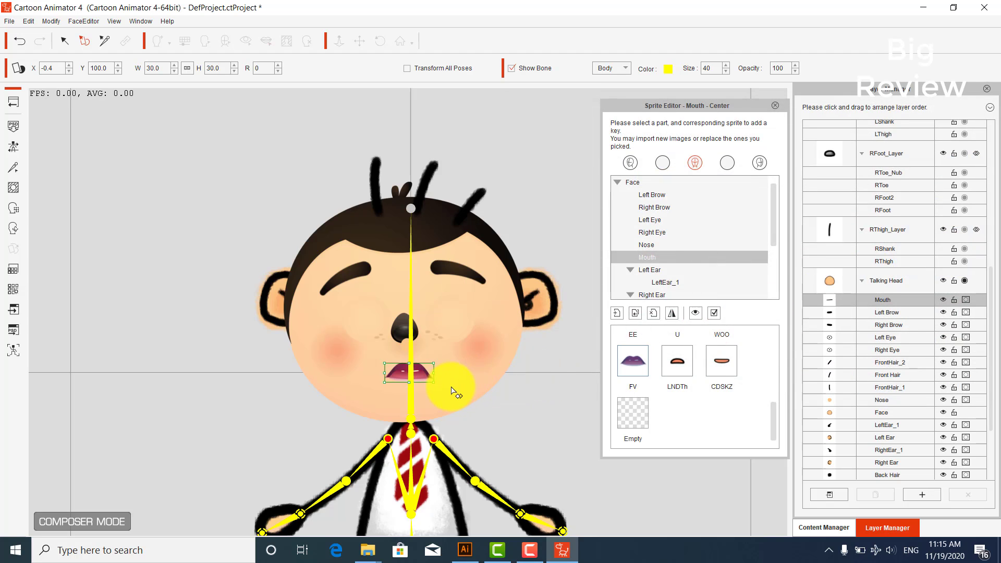
left_click_drag(442, 384, 424, 376)
- Replace the Mouth's LNDTh sprite with the M image from the ghost folder
left_click(683, 368)
double_click(684, 368)
scroll(696, 320, "down", 5)
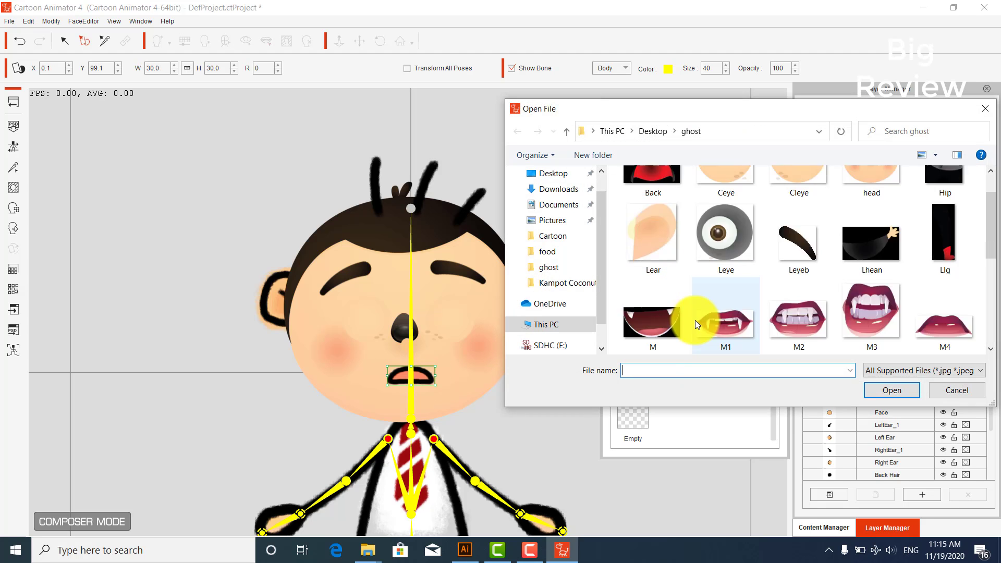
scroll(670, 204, "up", 1)
double_click(661, 183)
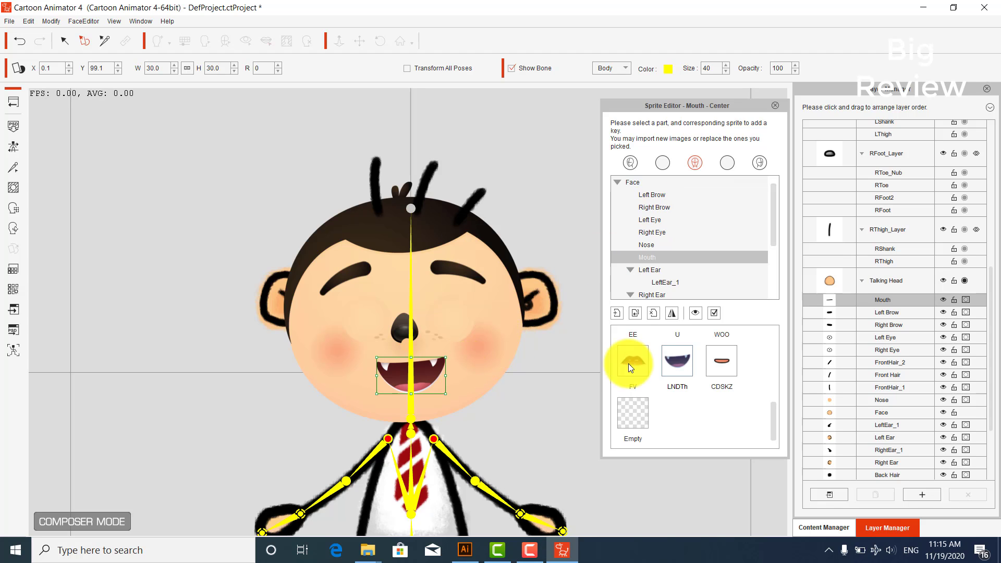
- Replace the Mouth's CDSKZ sprite with the M6 image and scale it to about 43.8
double_click(720, 365)
scroll(729, 333, "down", 3)
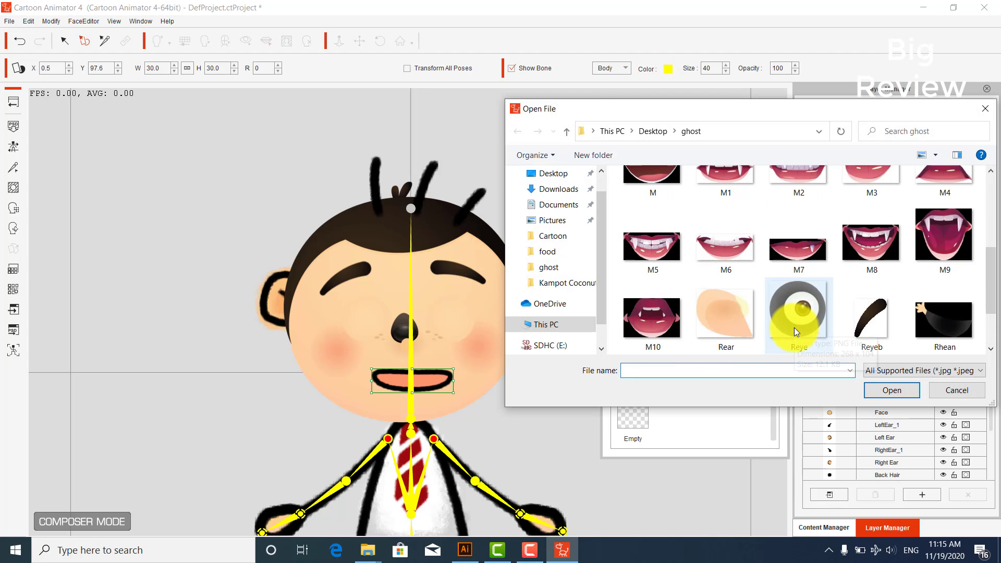
double_click(731, 247)
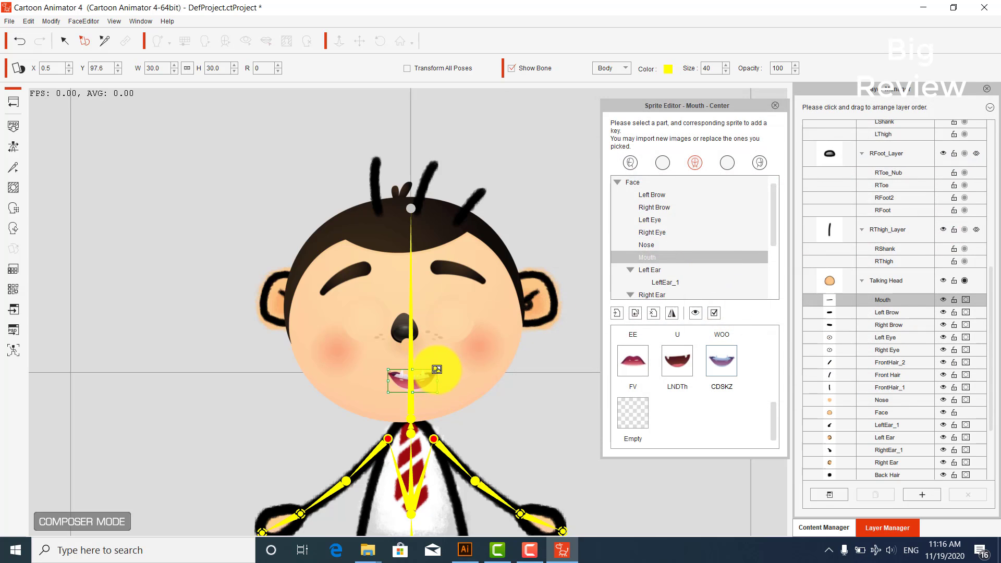
left_click_drag(436, 369, 448, 363)
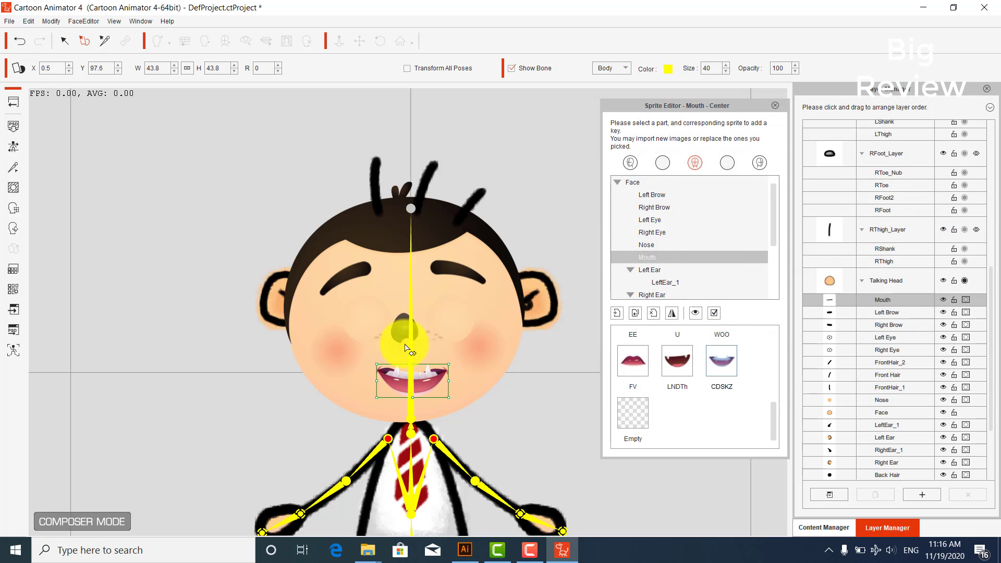
- Switch the Right Eye, Left Eye and Mouth back to their Normal sprites
left_click(406, 348)
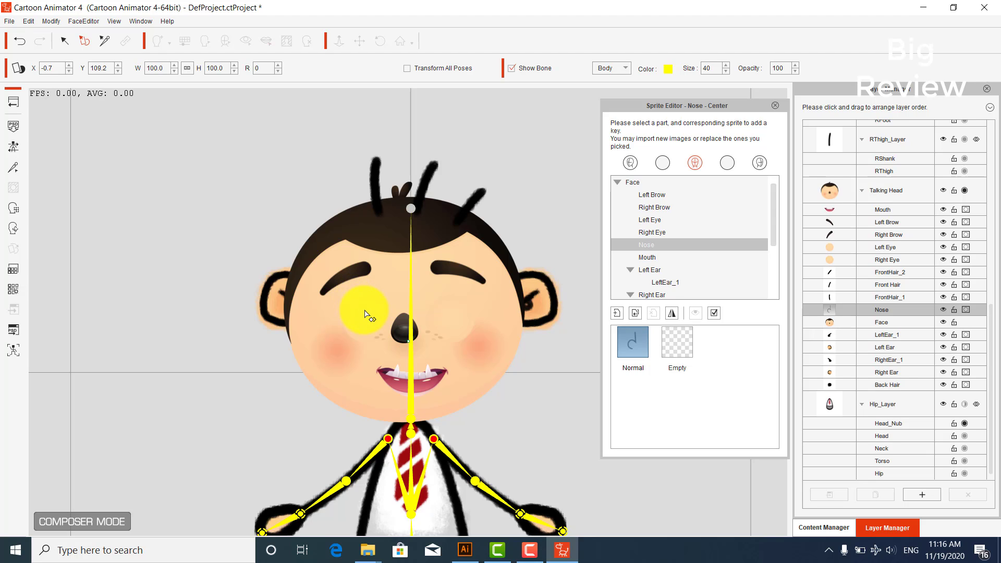
left_click(366, 314)
left_click(634, 342)
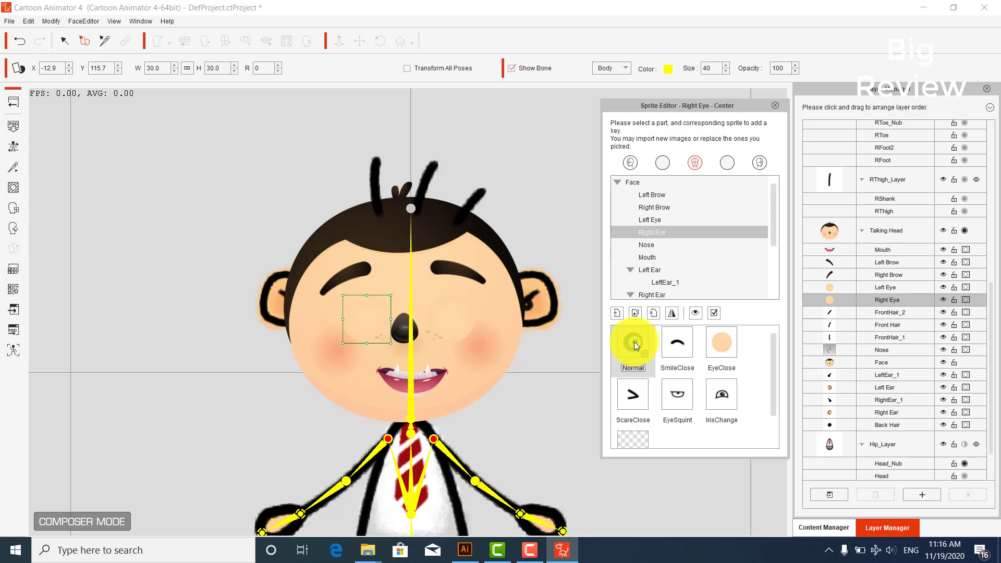
left_click(461, 316)
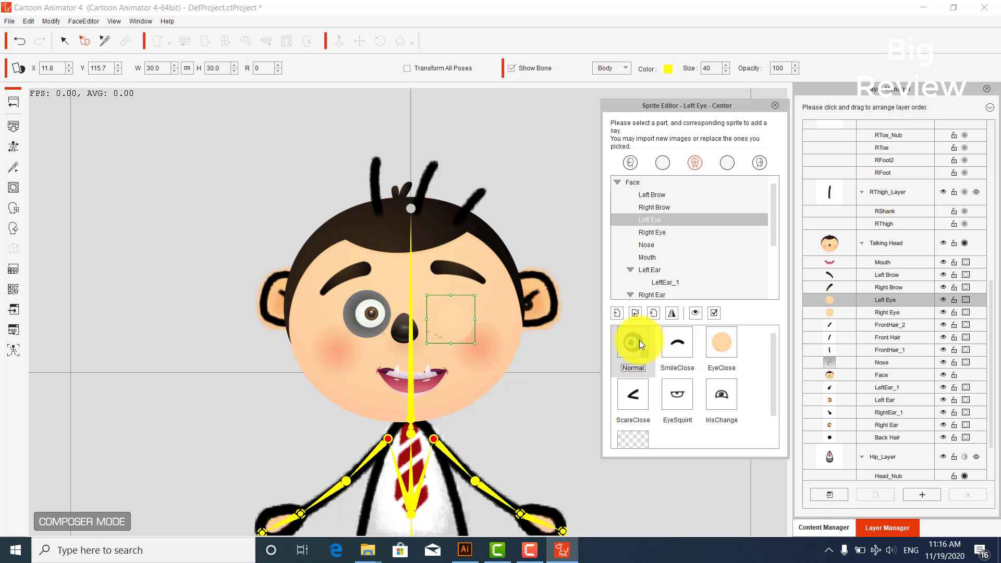
left_click(639, 340)
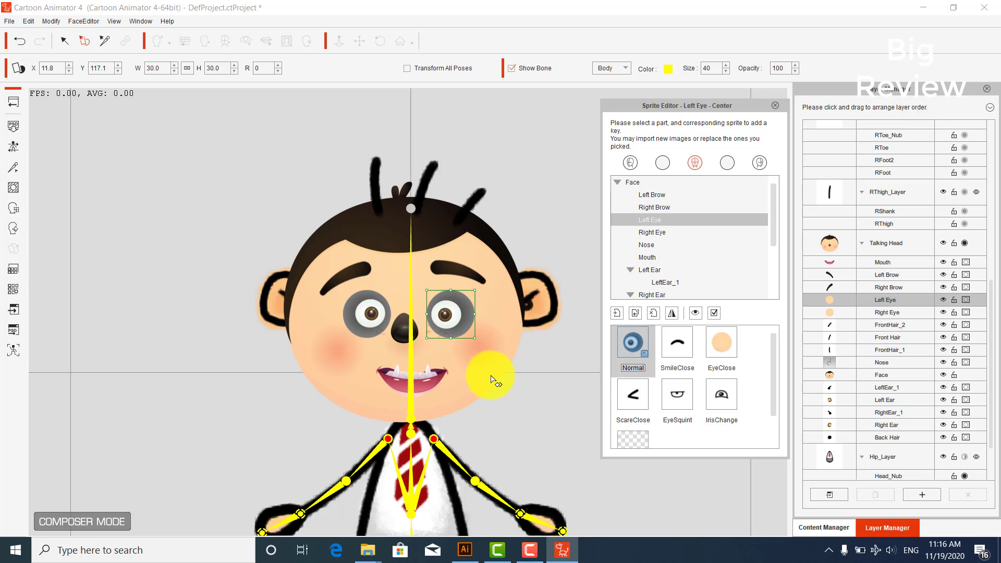
left_click(421, 387)
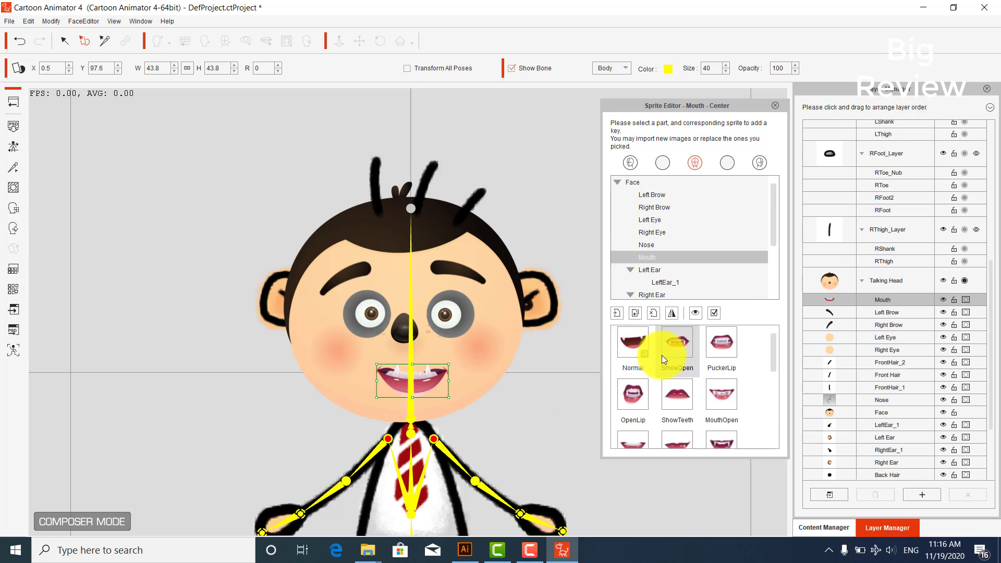
left_click(648, 346)
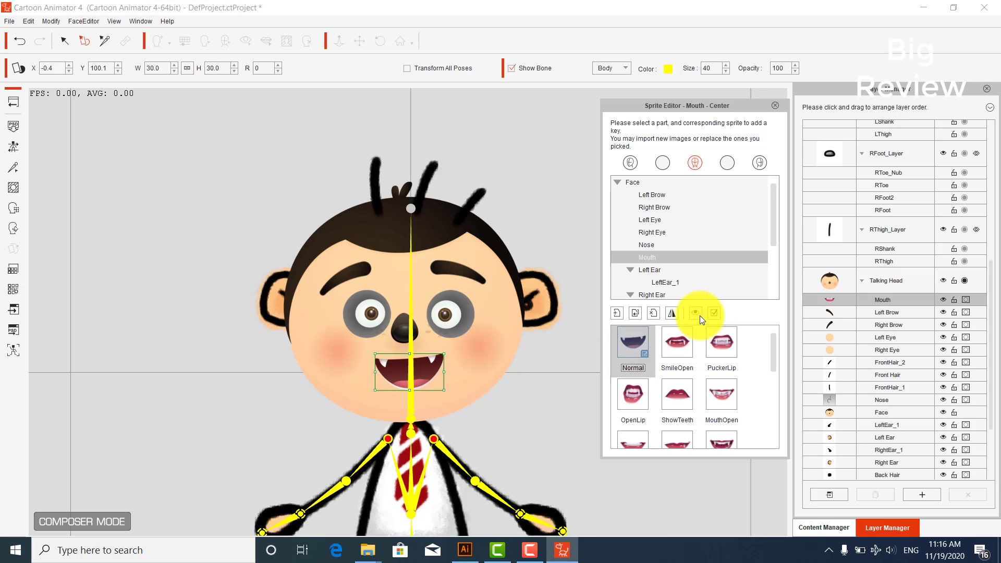
- Replace the Right Ear sprite with Rear, scaled to about 74.1 at about X -38.8, Y 117.2, and delete the RightEar_1 sprite
left_click(277, 312)
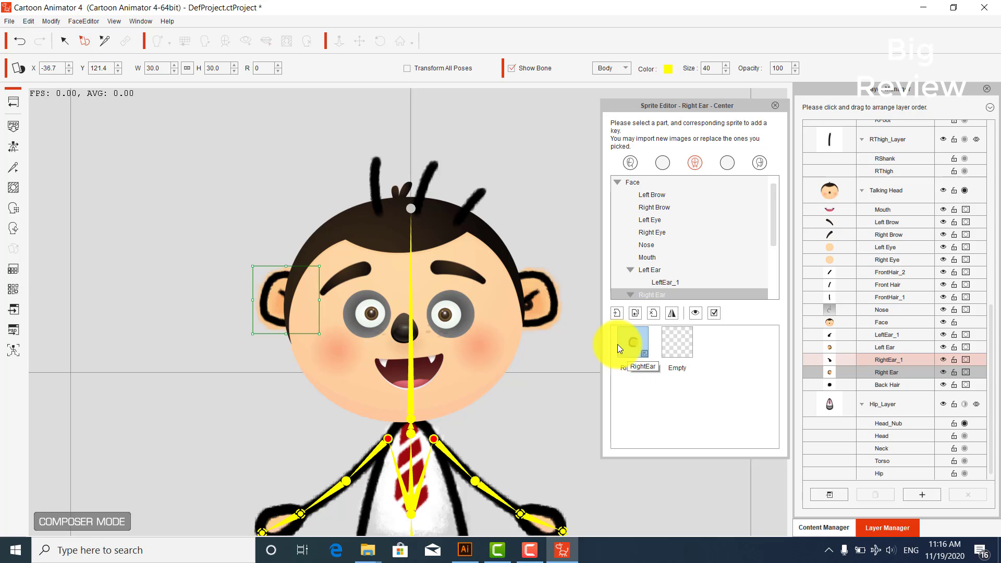
left_click(840, 366)
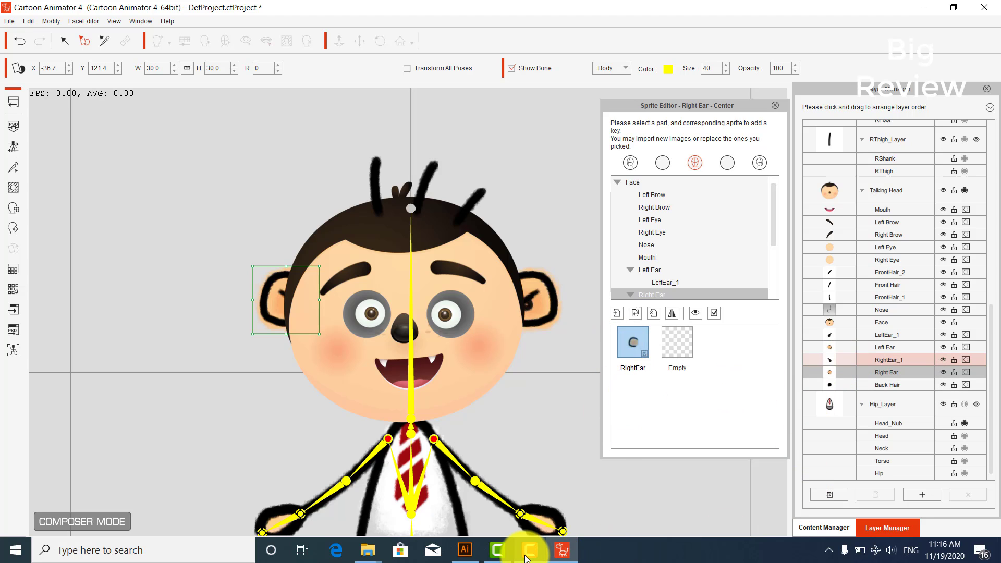
mouse_move(525, 557)
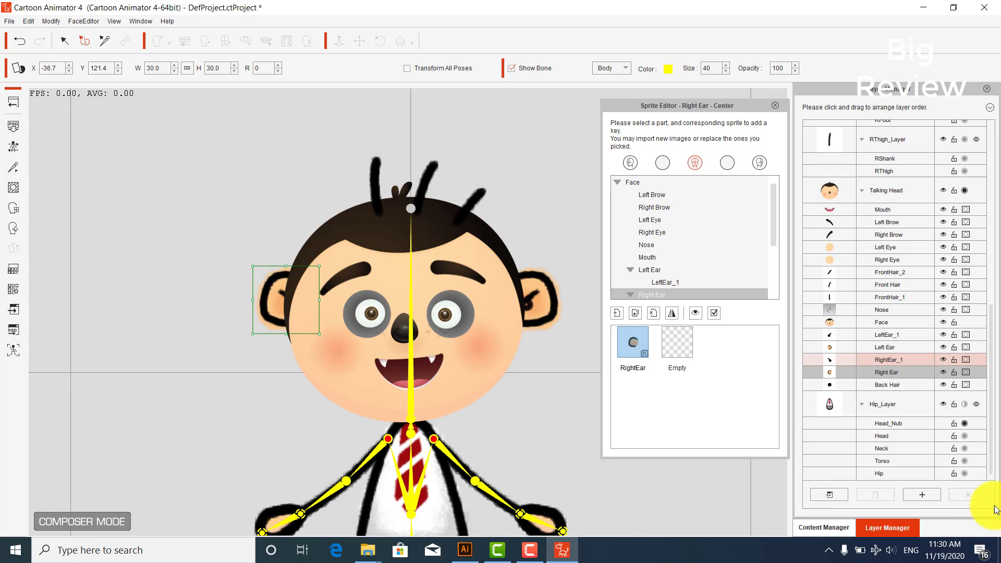
left_click(529, 549)
left_click(940, 508)
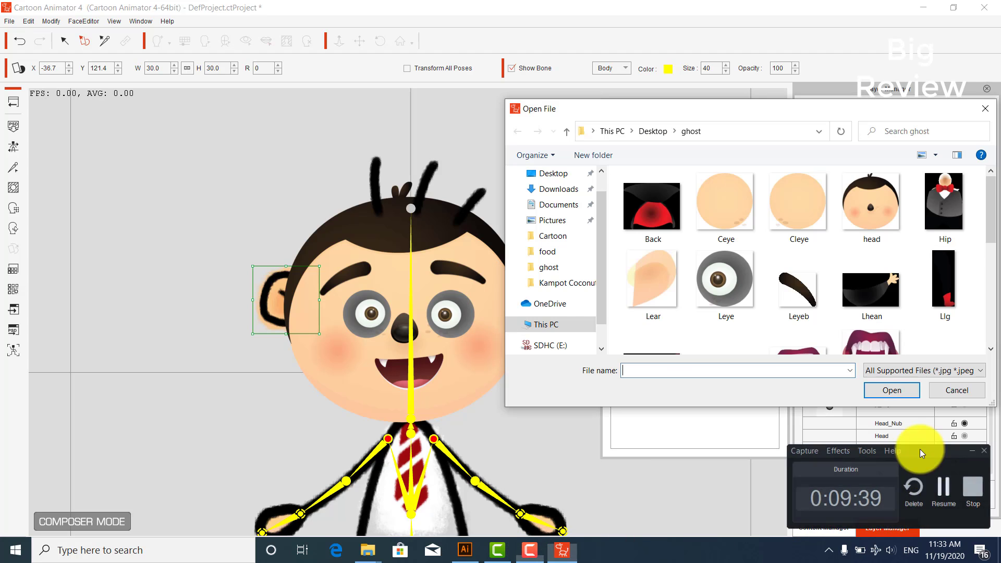
scroll(788, 286, "down", 1)
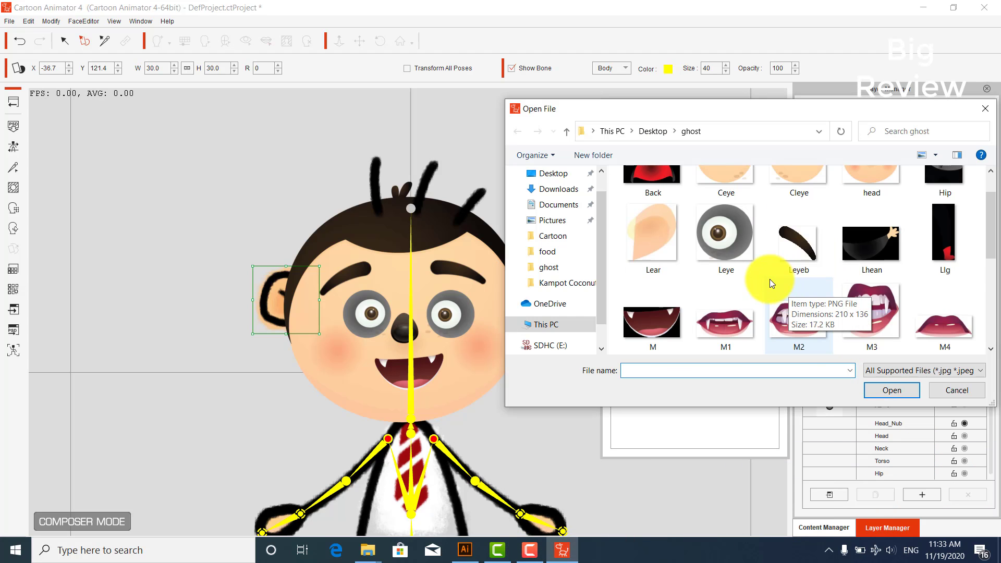
scroll(768, 279, "down", 3)
double_click(742, 241)
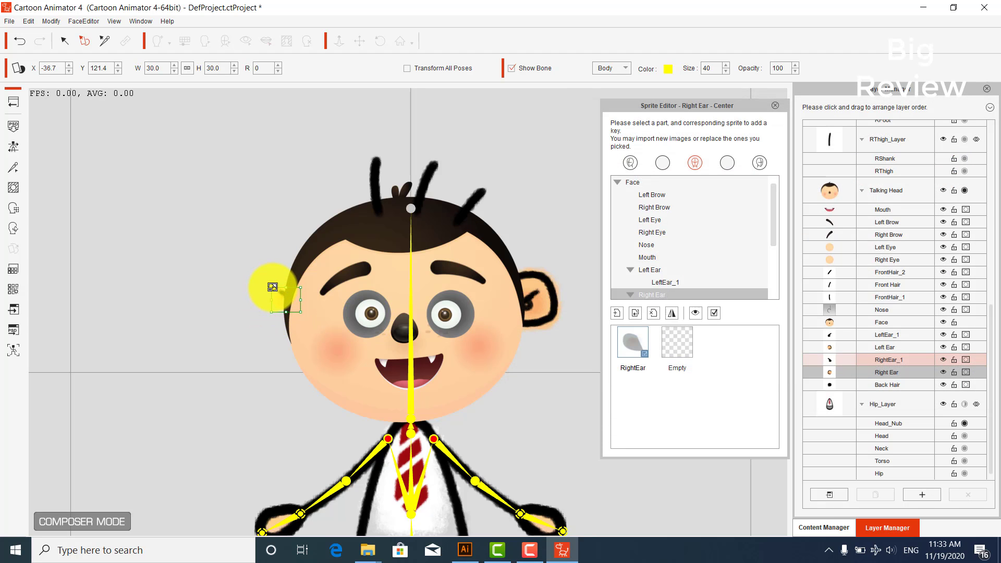
left_click_drag(271, 286, 262, 312)
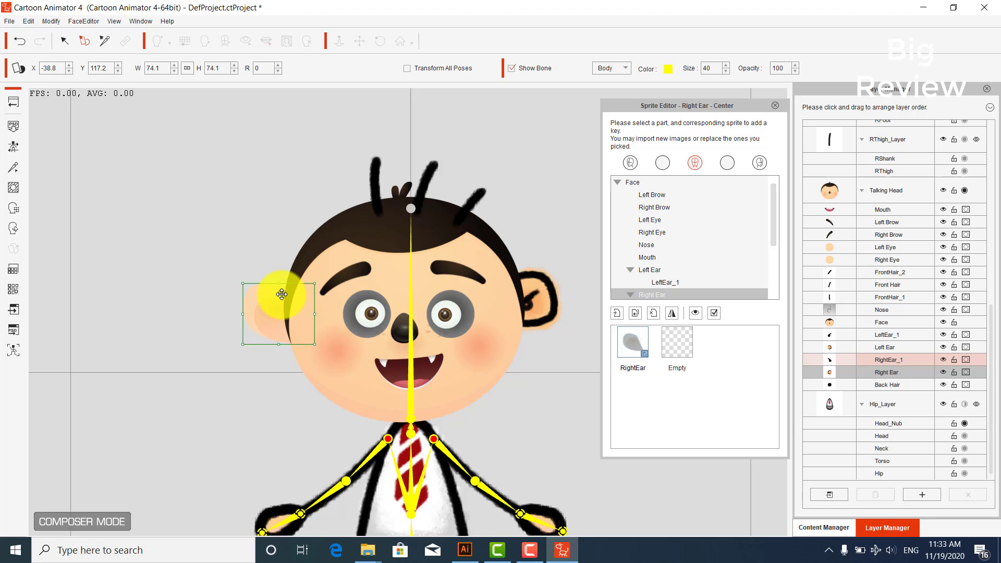
left_click(282, 294)
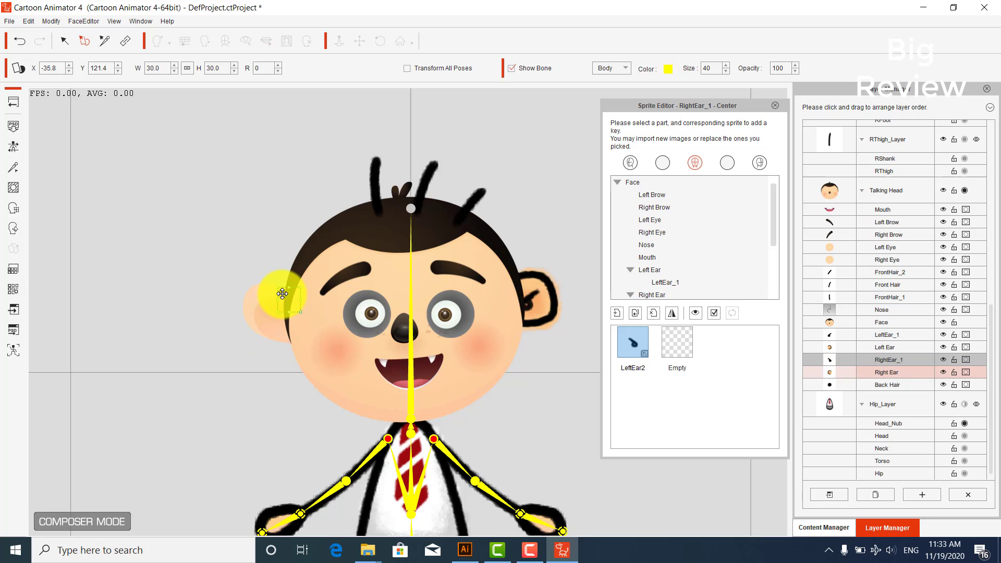
- Replace the Left Ear sprite with the Lear image, scaled to about 63.1 and placed at about X 37.3, Y 118.0
left_click(539, 313)
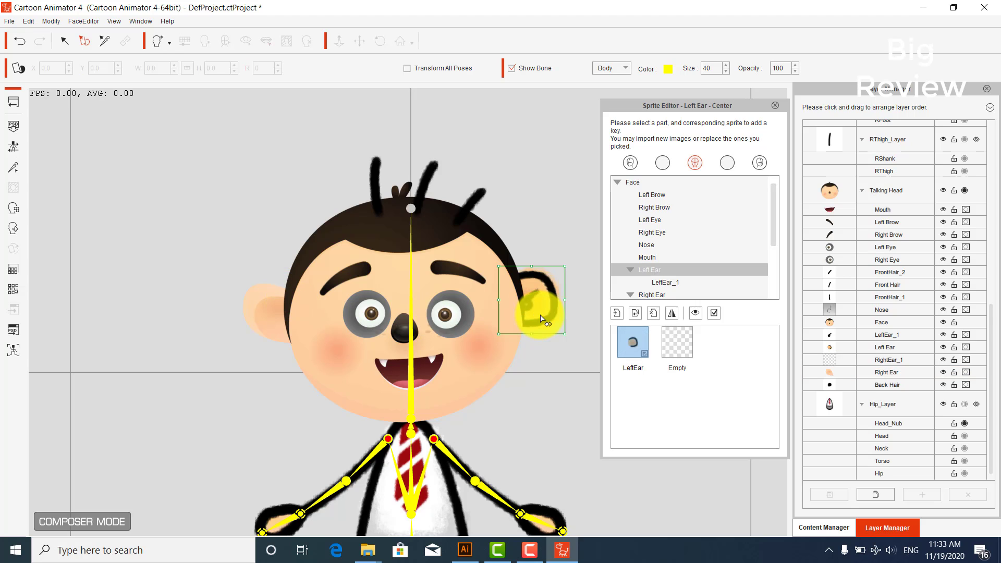
double_click(631, 336)
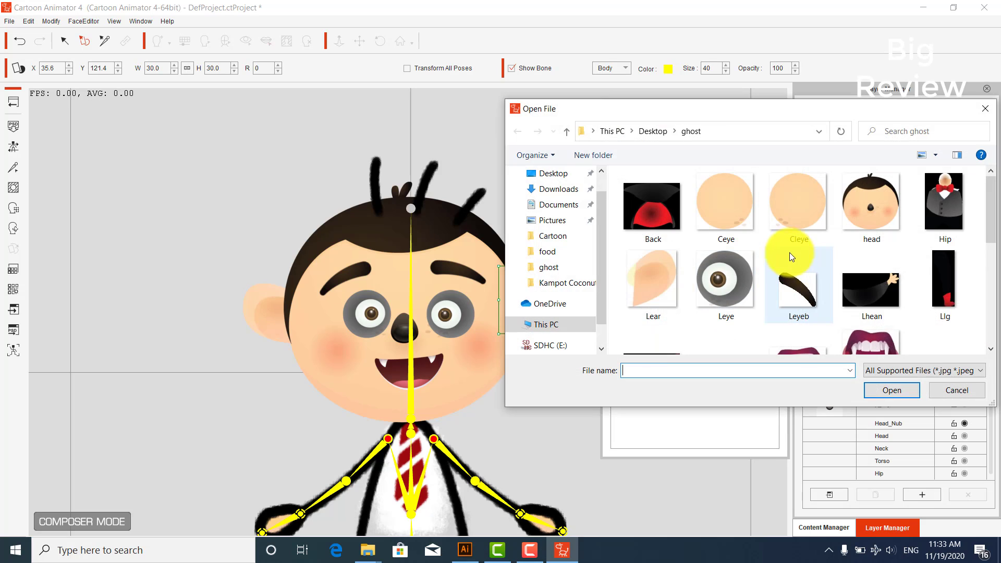
left_click(640, 276)
double_click(640, 277)
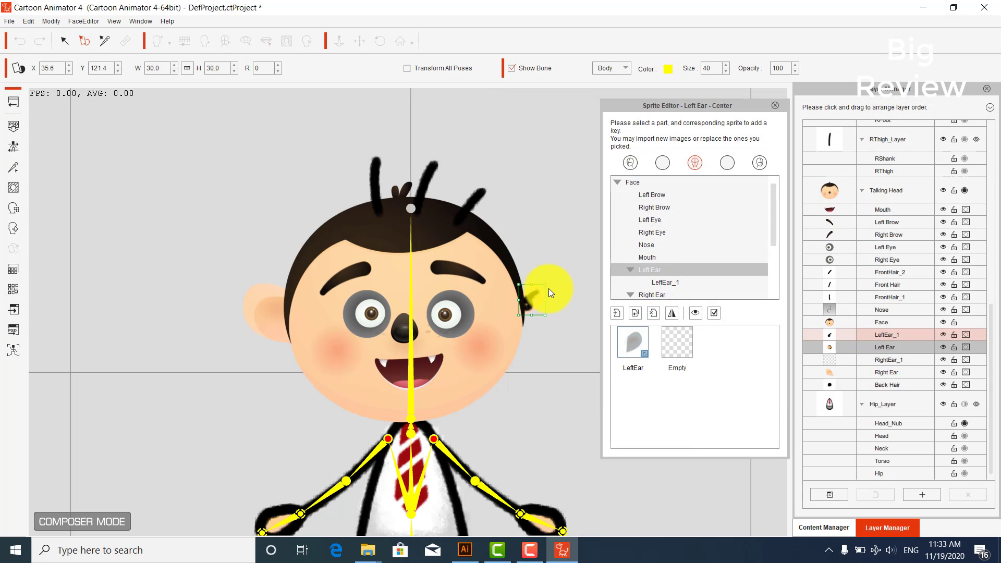
mouse_move(545, 285)
left_mouse_down()
mouse_move(562, 272)
mouse_move(550, 299)
left_mouse_up()
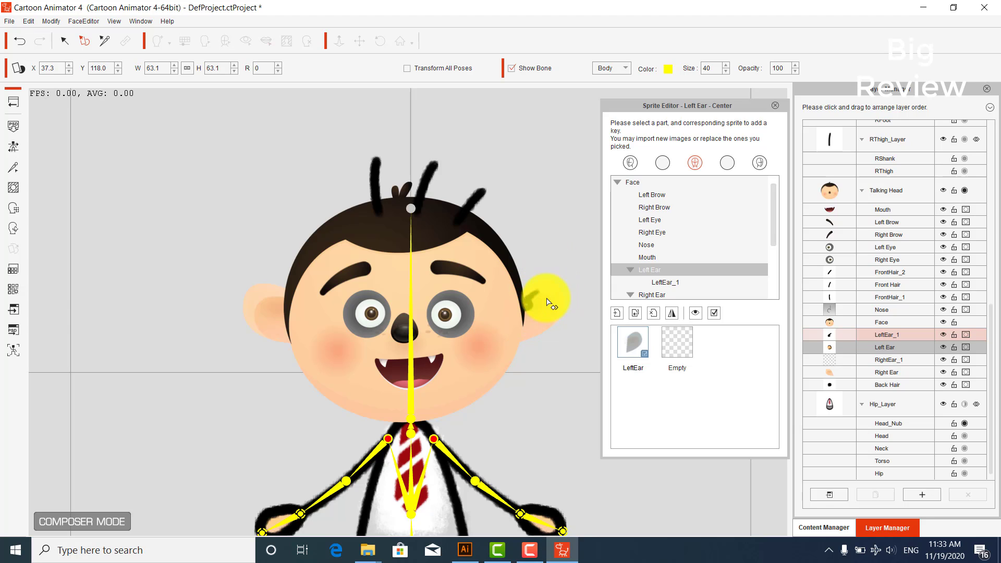
- Delete the LeftEar_1 inner-ear sprite and close the Sprite Editor
left_click(533, 302)
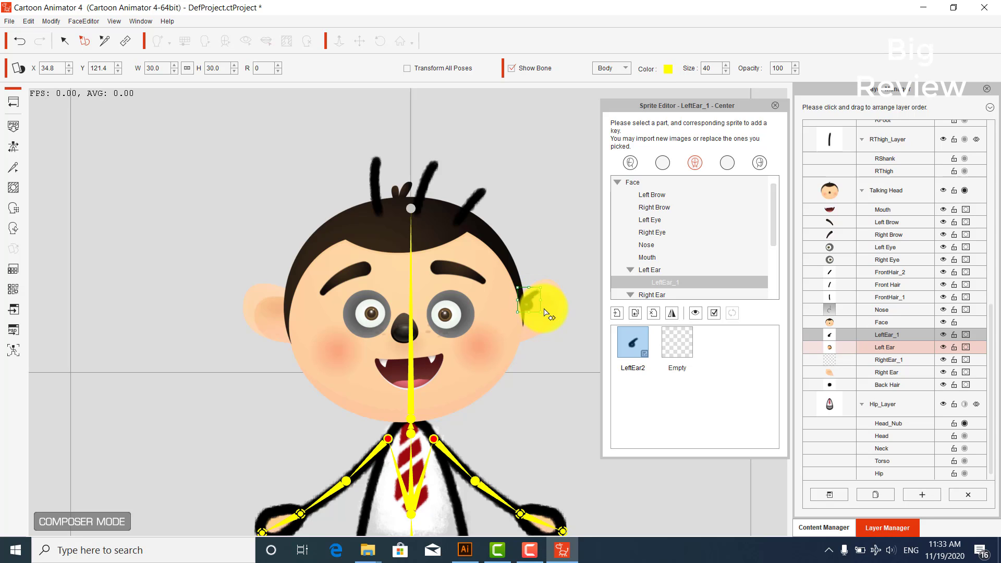
key("Delete")
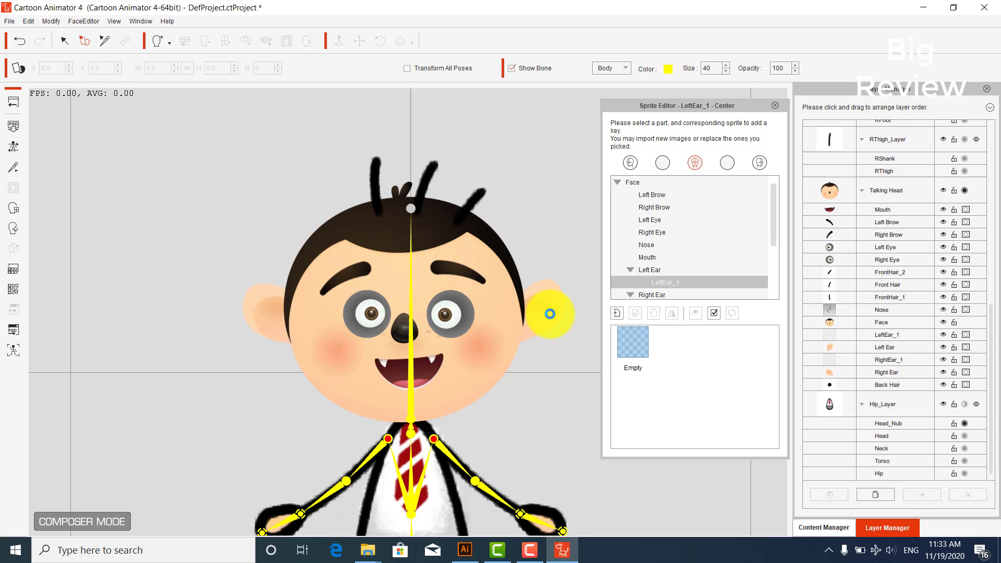
left_click(773, 106)
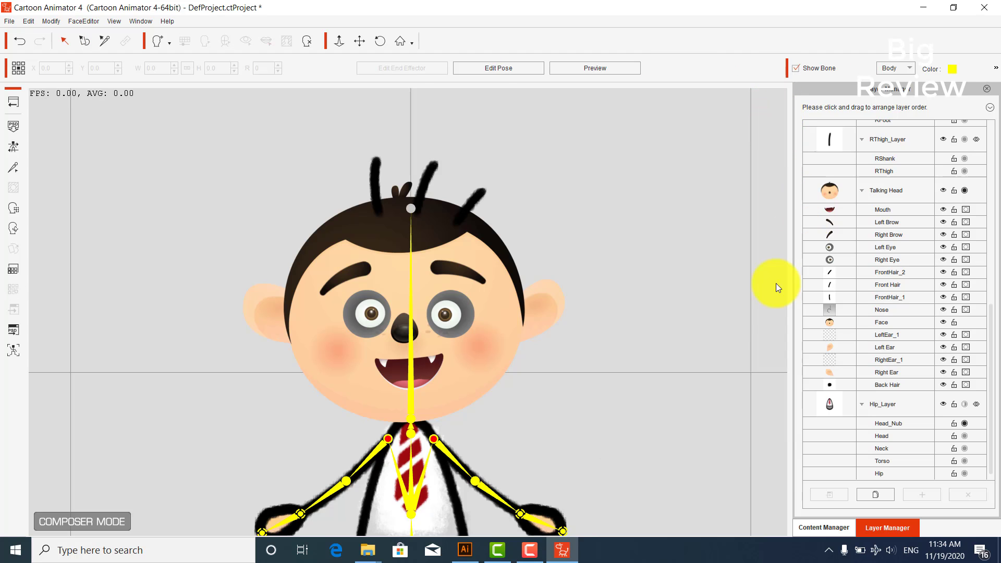
scroll(580, 397, "down", 3)
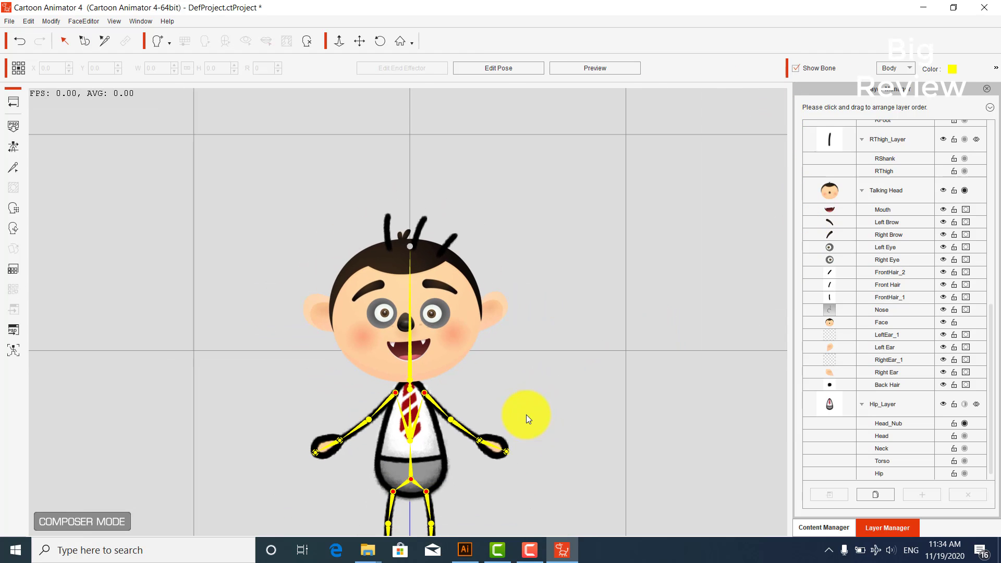
- Select the Hip_Layer that holds the template's torso image
scroll(528, 280, "up", 2)
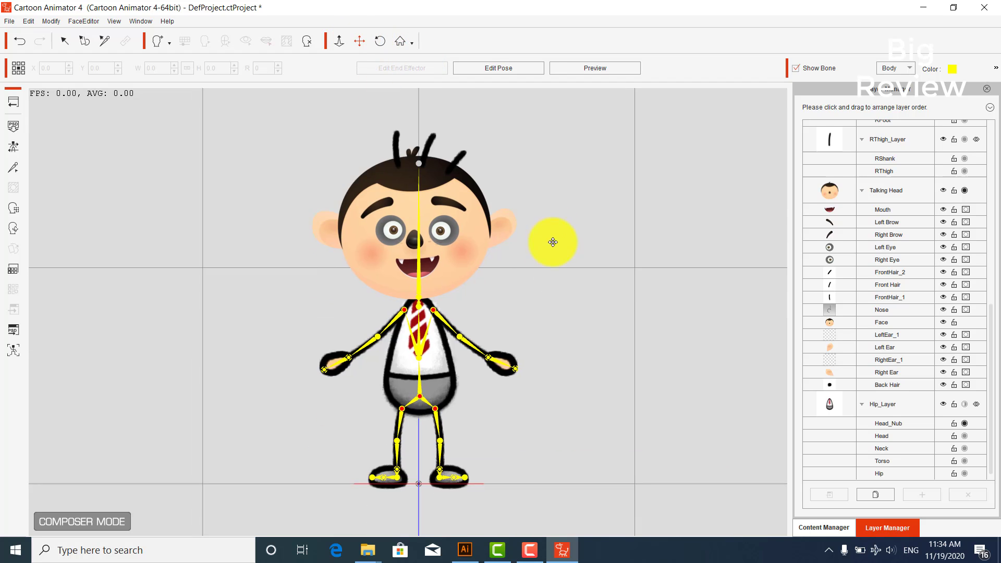
scroll(455, 285, "up", 5)
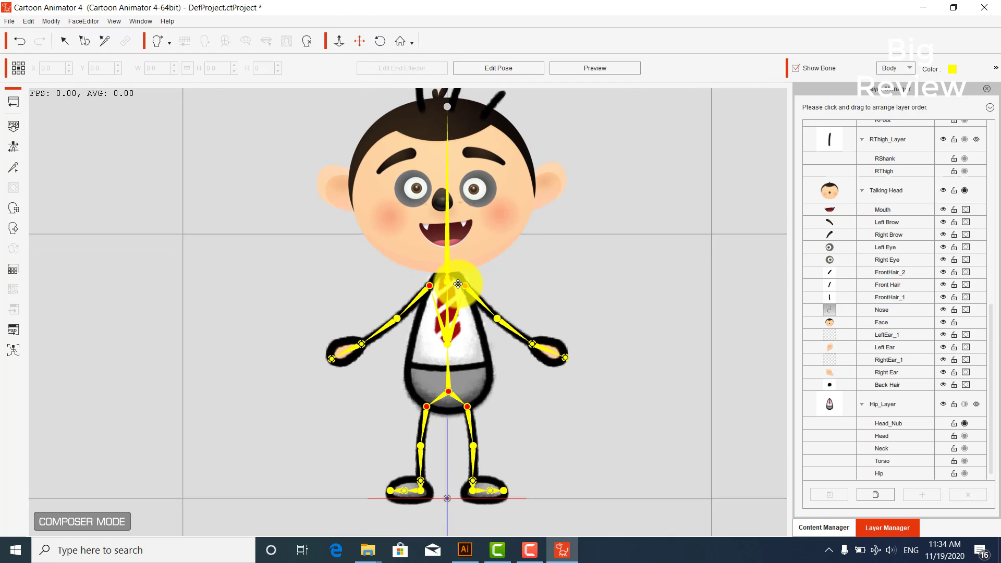
left_click_drag(628, 247, 619, 266)
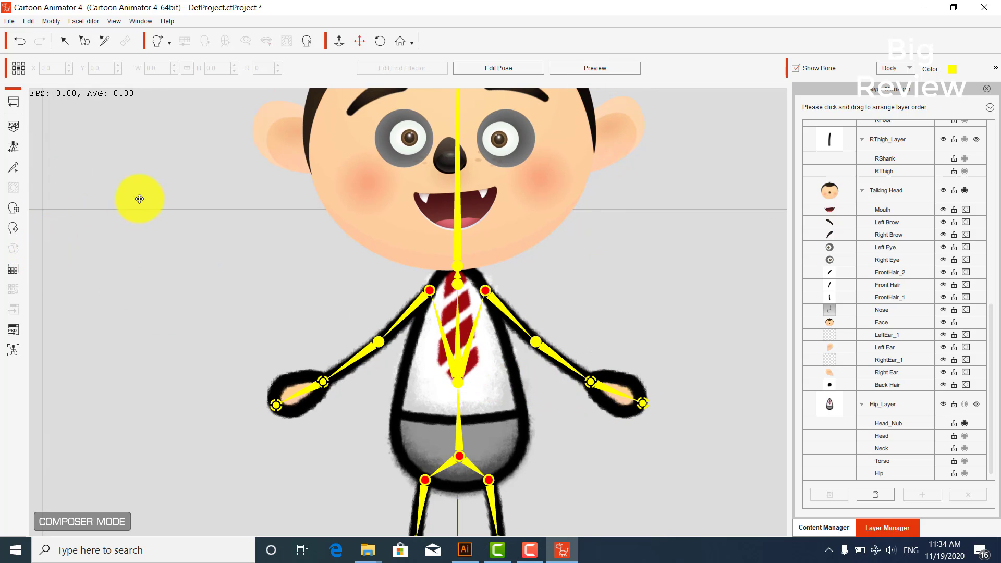
left_click(453, 333)
left_click(848, 406)
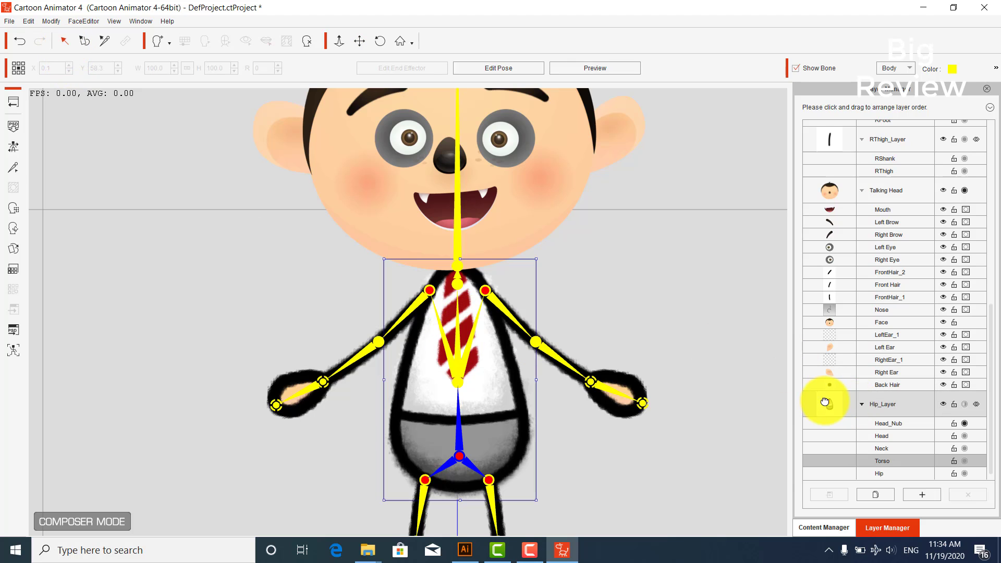
left_click(842, 495)
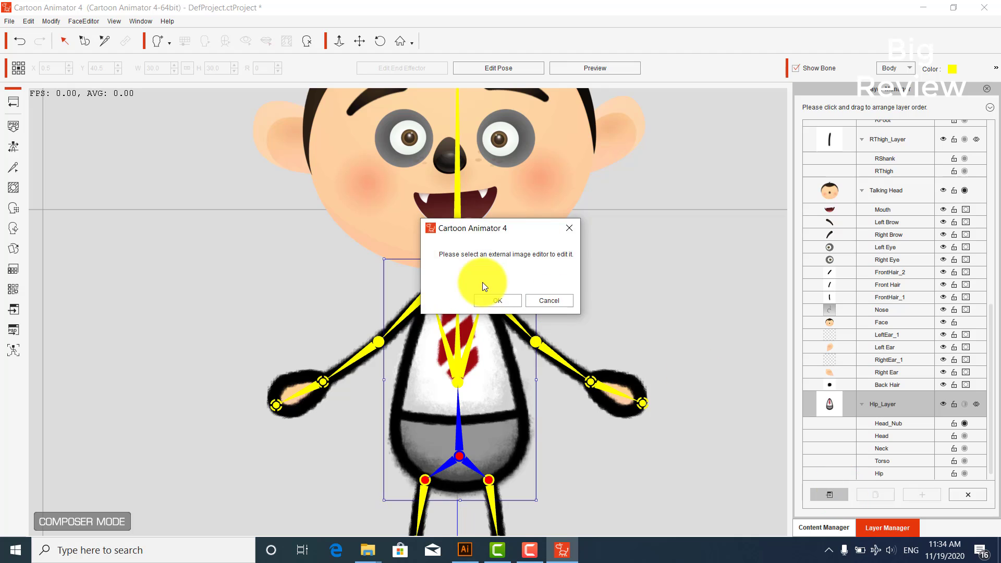
left_click(497, 302)
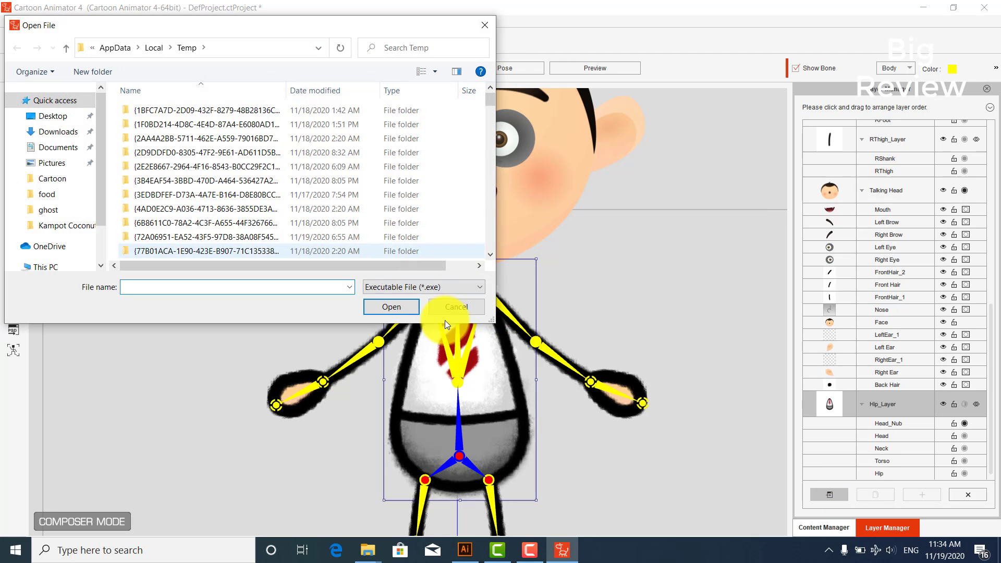
left_click(453, 306)
- Replace the Hip sprite with the Hip image from the ghost folder, scaled to about 76.1 at about X -1.9, Y 59.4
left_click(13, 229)
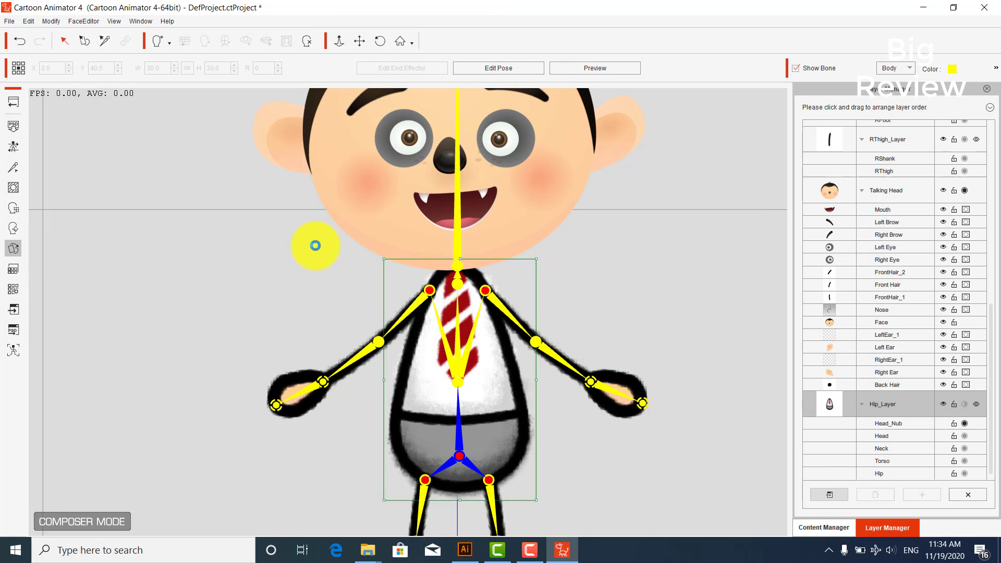
double_click(636, 196)
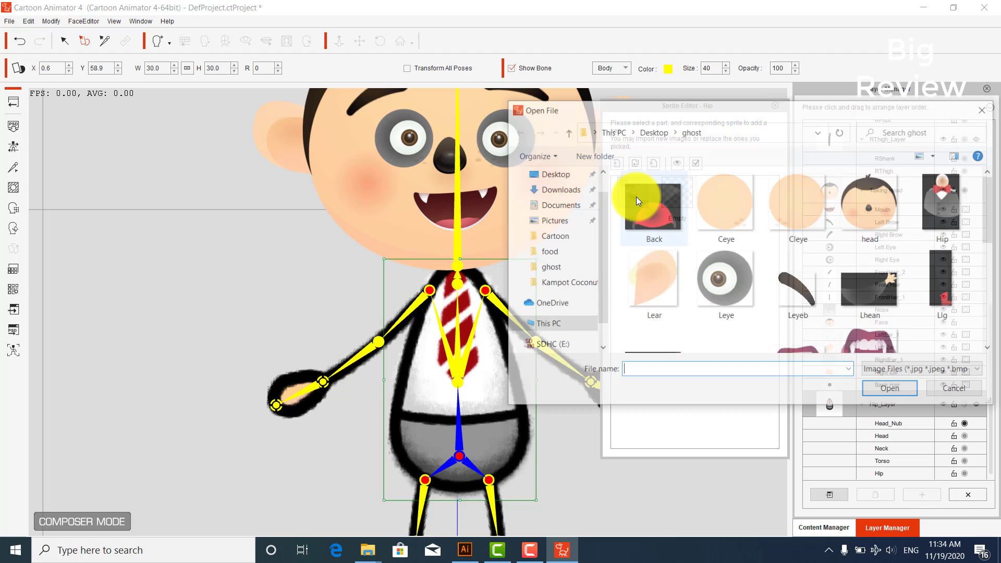
scroll(842, 236, "down", 2)
scroll(842, 236, "up", 2)
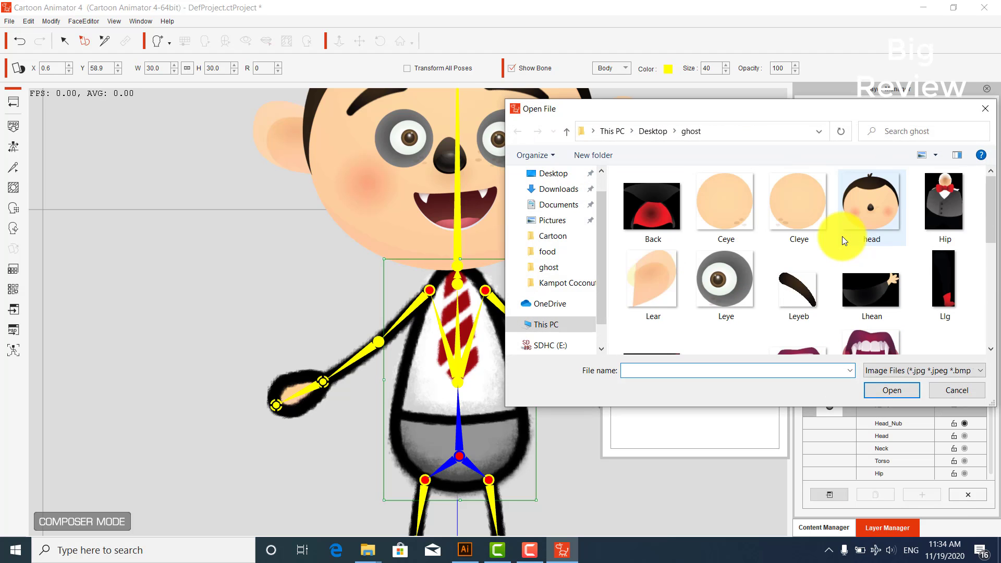
double_click(953, 201)
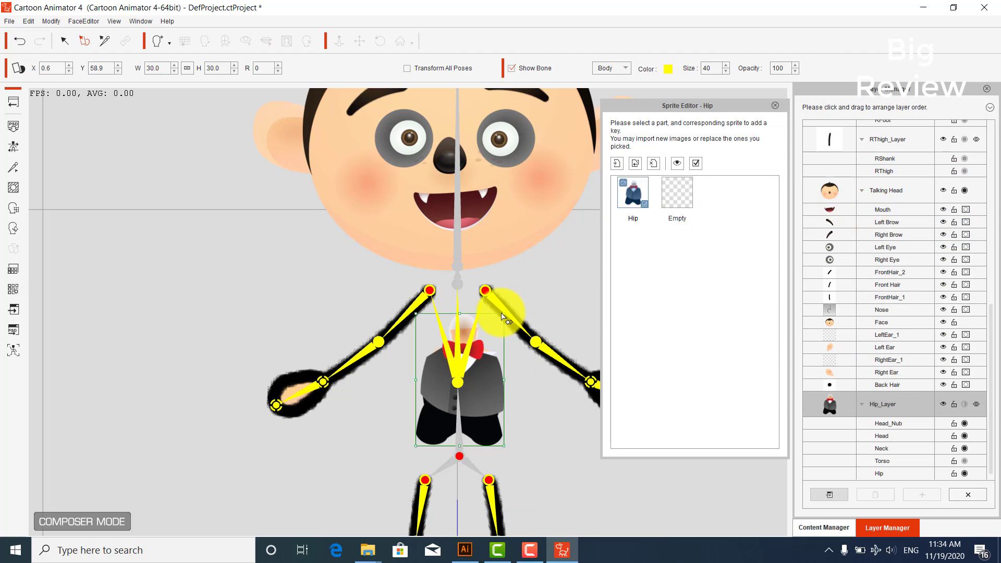
left_click_drag(500, 312, 576, 241)
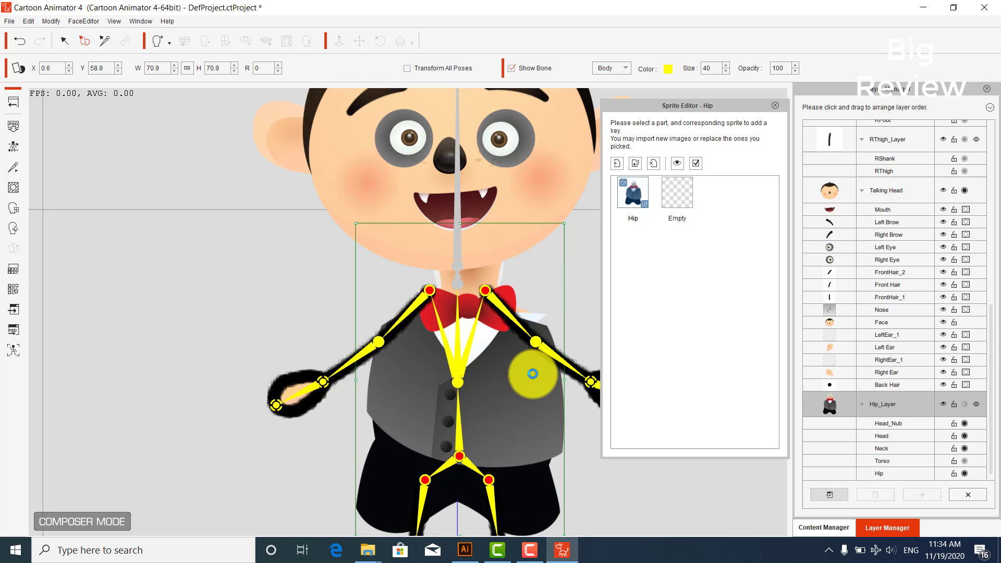
left_click_drag(529, 370, 521, 374)
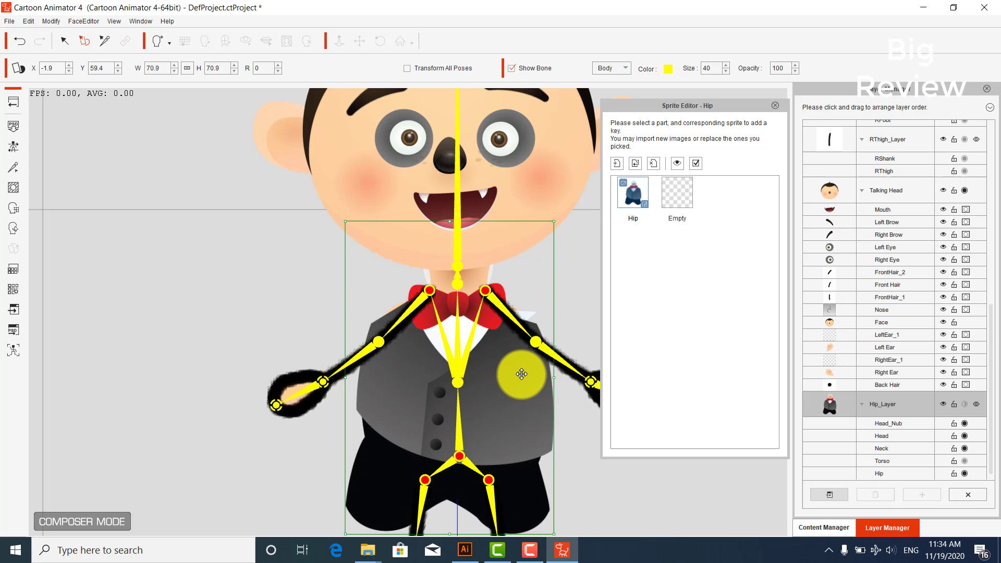
left_click_drag(554, 219, 568, 215)
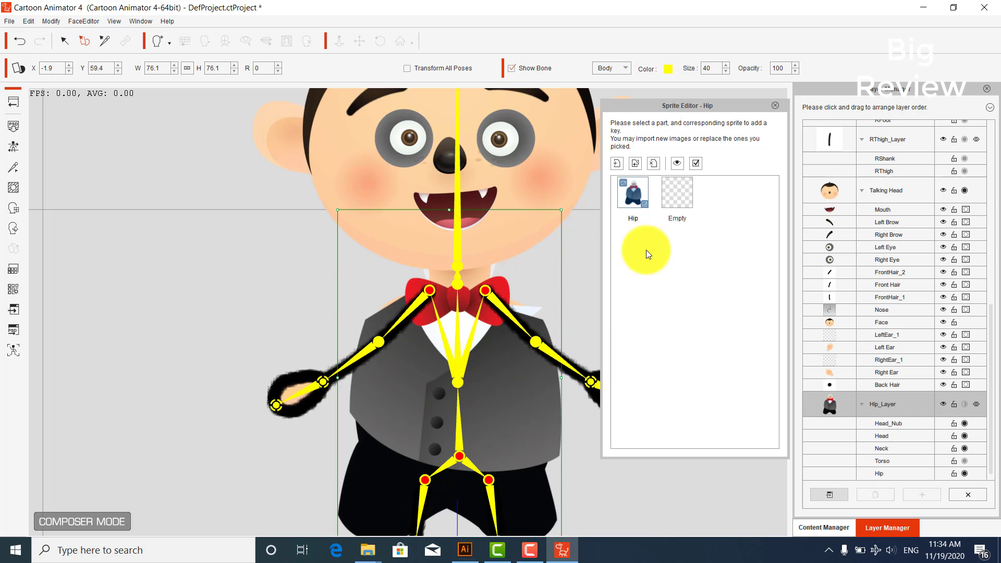
- Replace the LArm sprite with the Lhean image, scaled to about 85.0 and placed at about X 36.8, Y 79.8
left_click(498, 305)
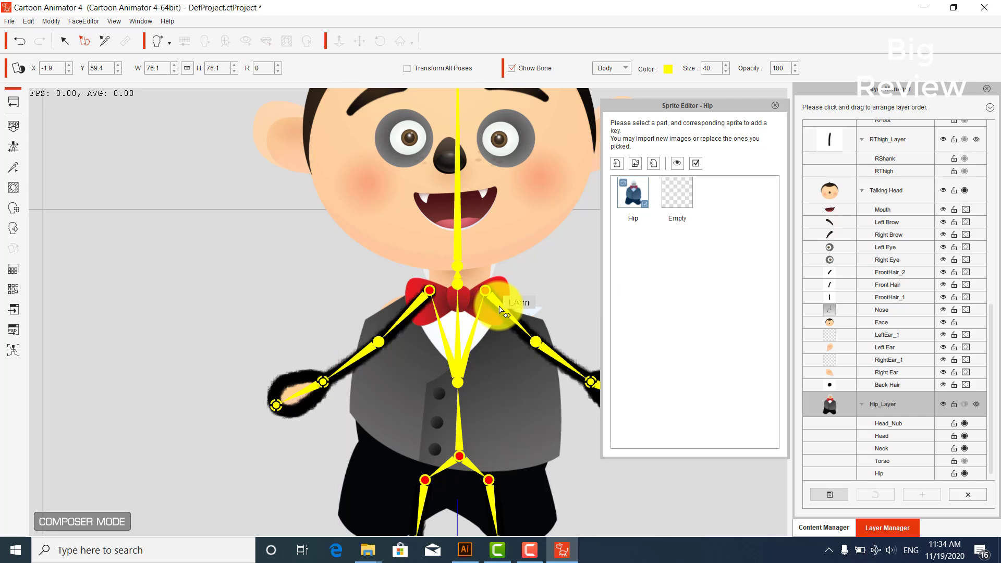
double_click(631, 193)
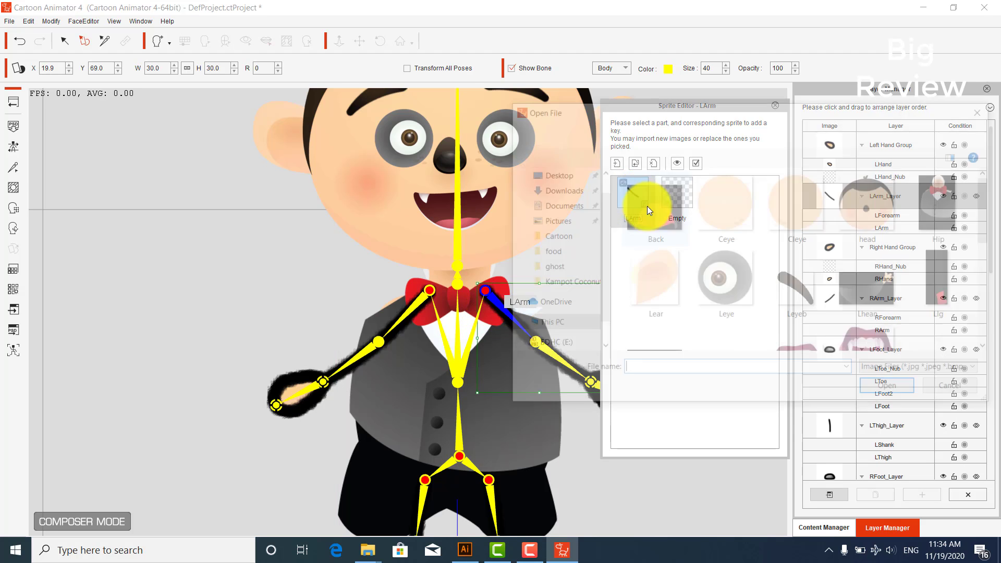
double_click(878, 285)
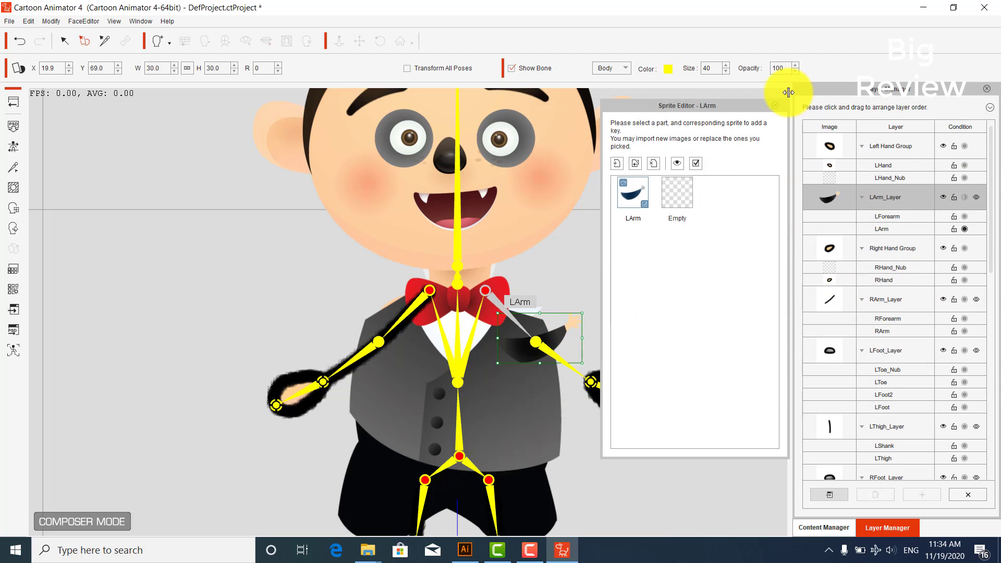
left_click_drag(749, 108, 975, 130)
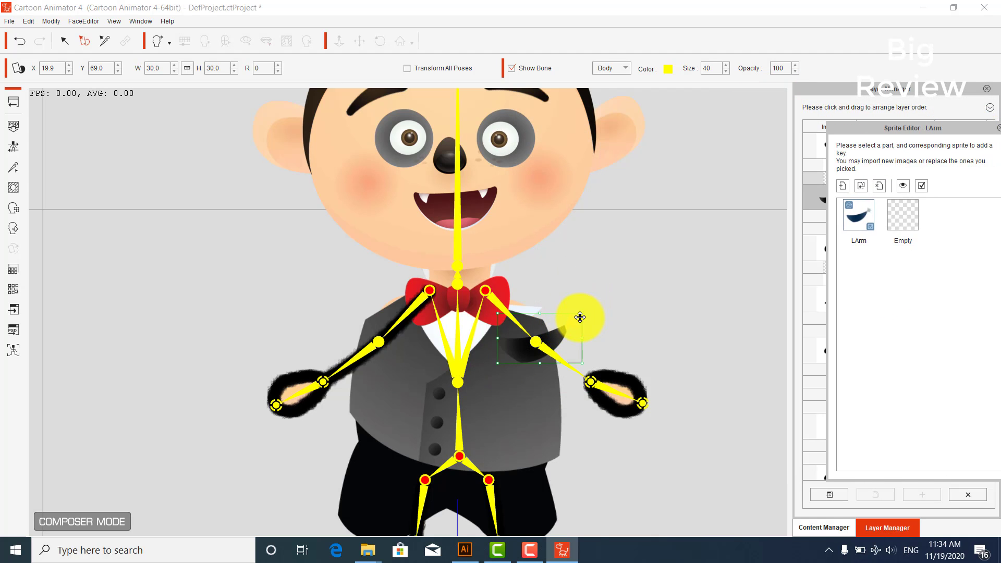
left_click_drag(579, 314, 652, 266)
left_click_drag(558, 335, 629, 291)
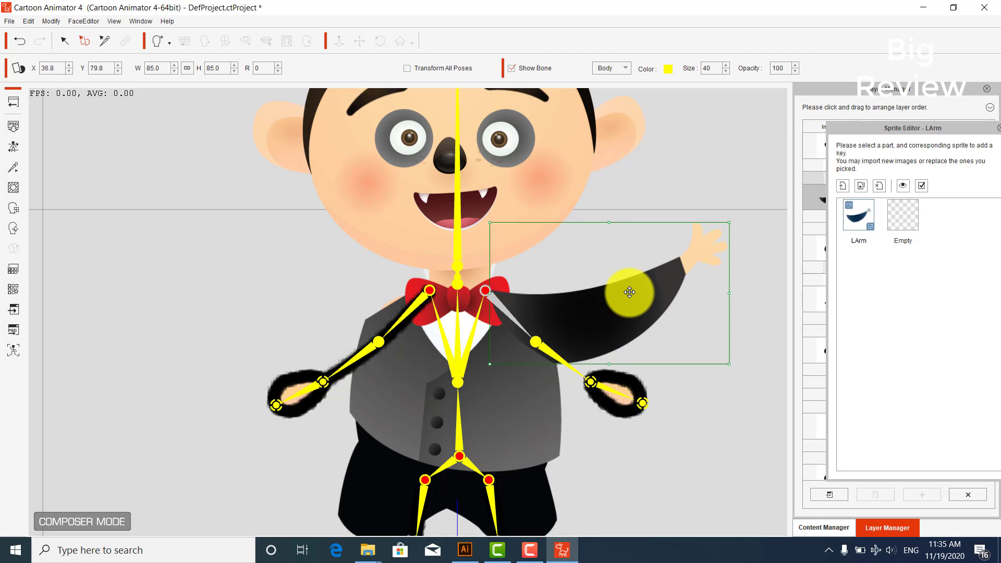
- Move the LArm shoulder bone onto the new sleeve's shoulder at about X 9.9, Y 76.9
left_click(610, 393)
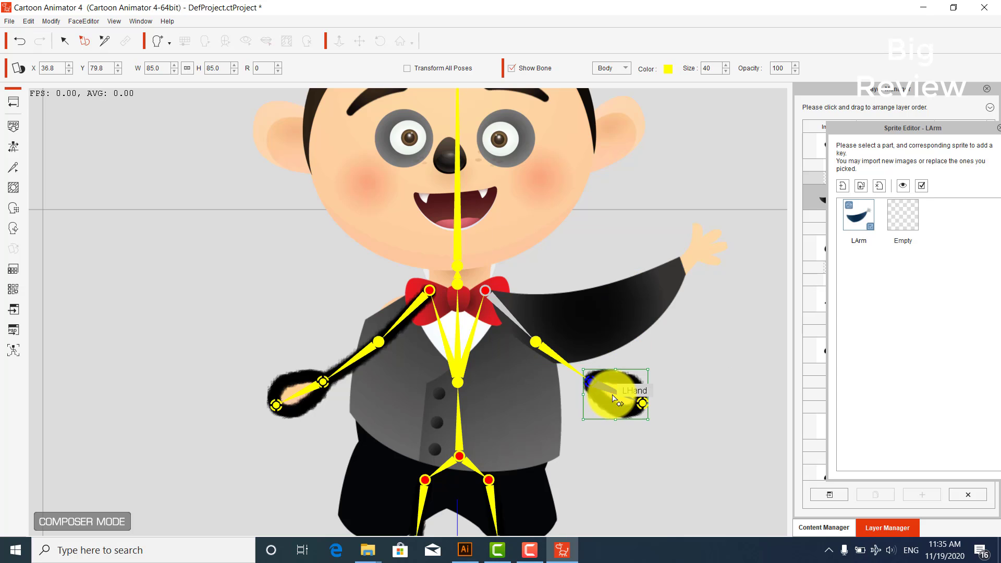
left_click(509, 309)
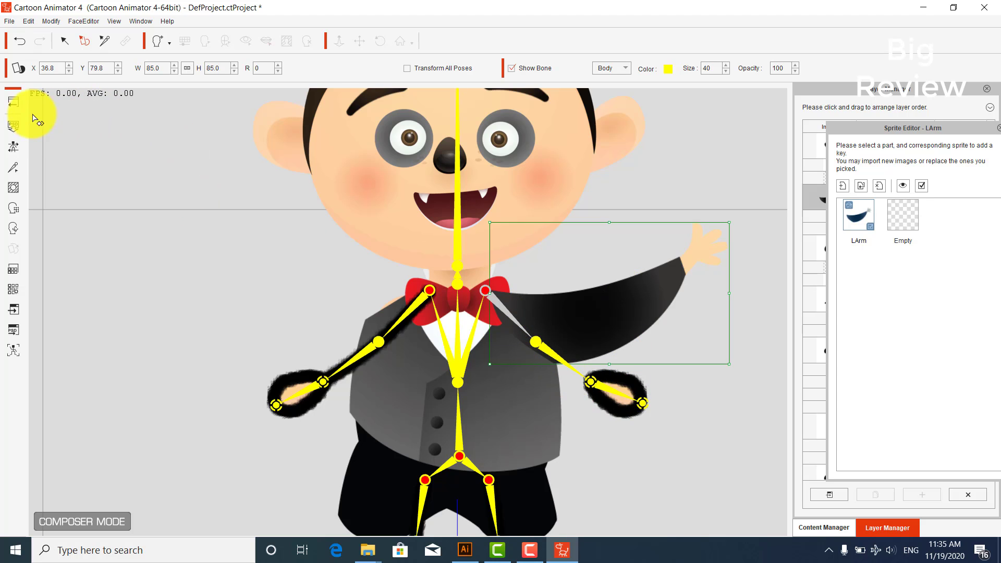
left_click(105, 45)
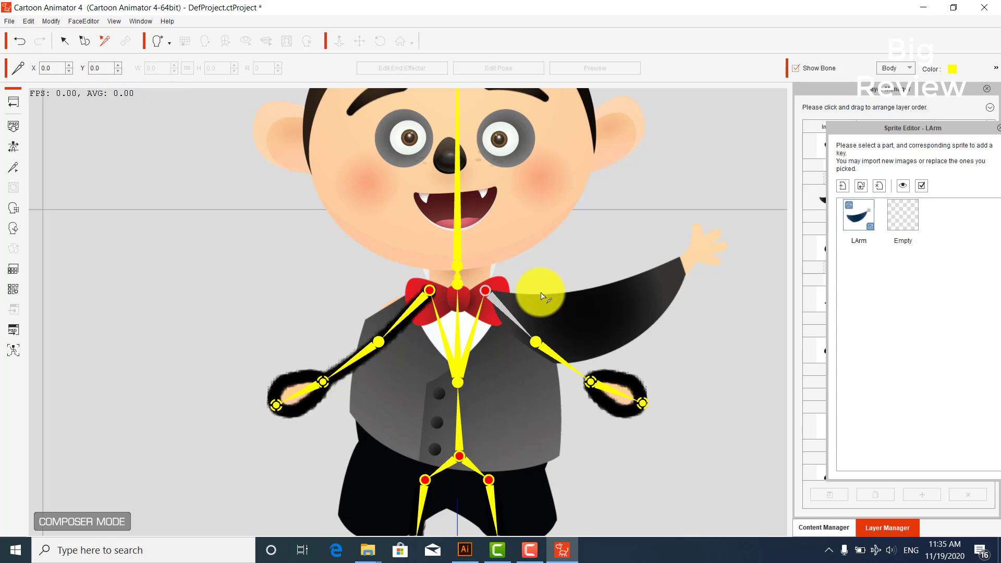
left_click(484, 292)
left_click_drag(484, 292, 498, 307)
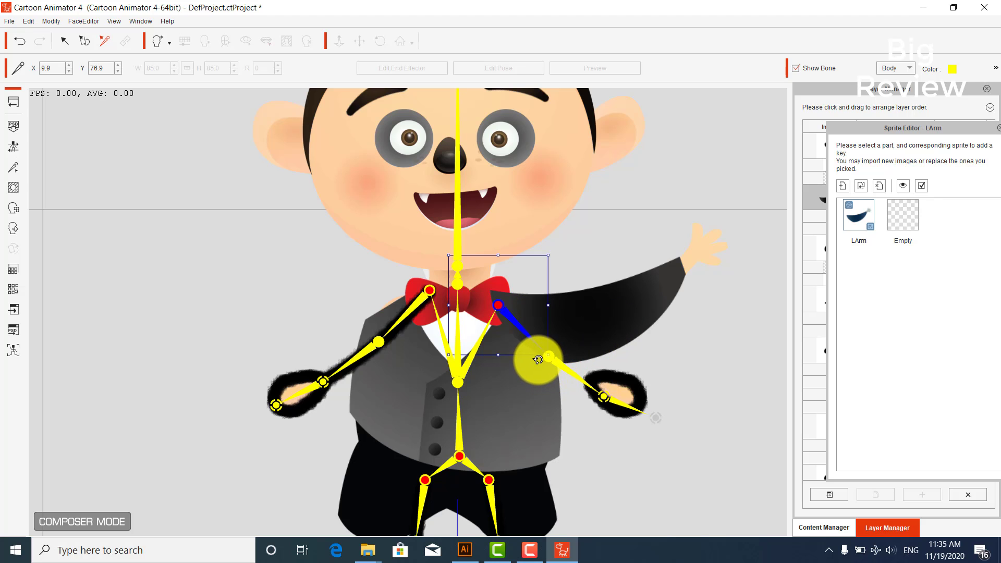
left_click(604, 329)
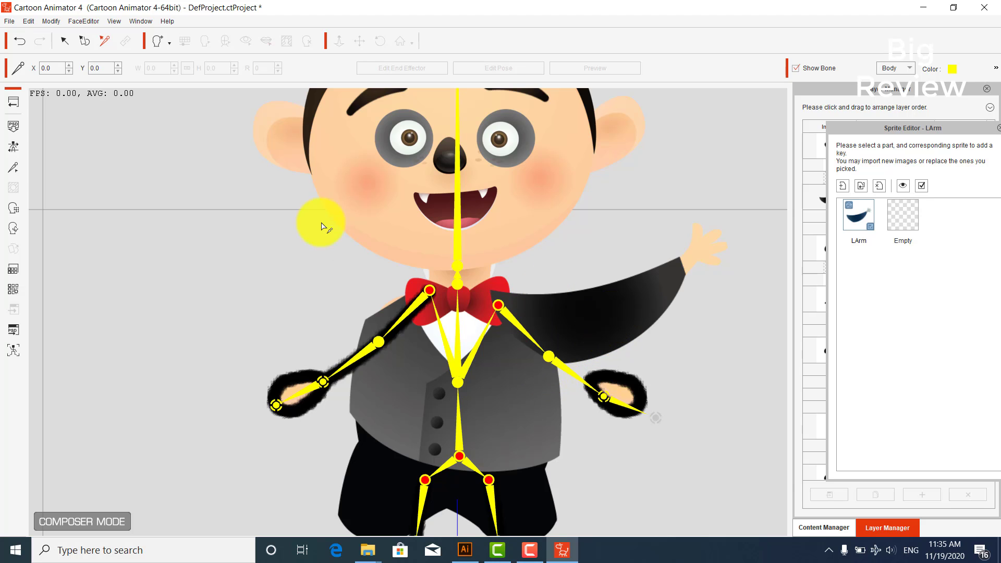
- Rotate the LArm sprite to about 46 degrees and align it with the arm bones at about X 29.3, Y 60.1
left_click(85, 40)
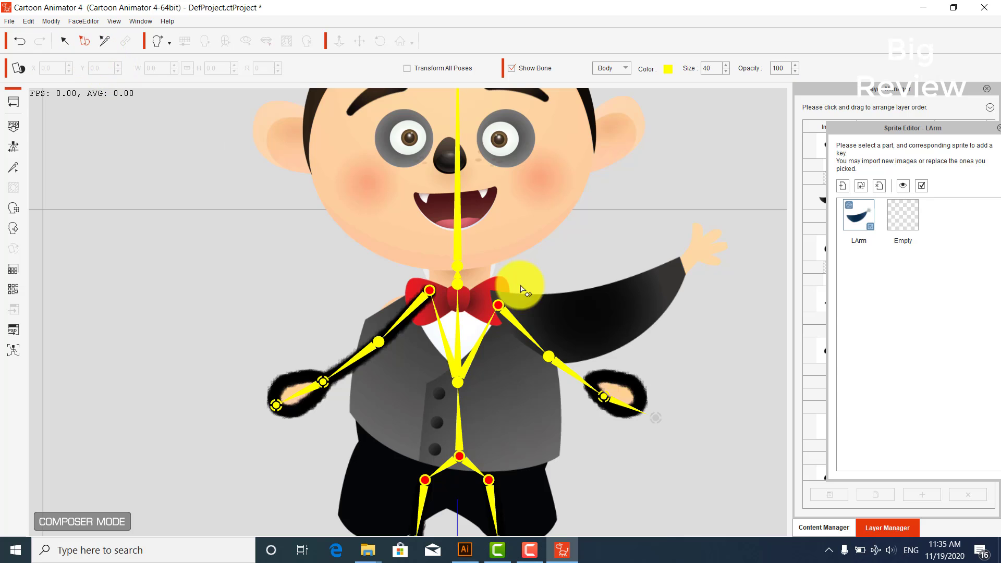
left_click(580, 329)
left_click_drag(737, 268, 601, 420)
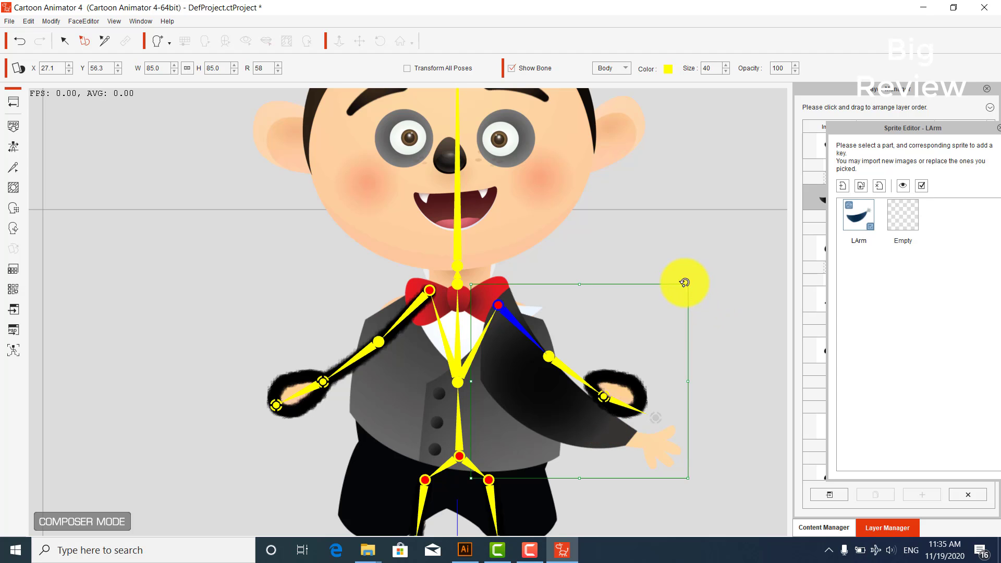
left_click_drag(693, 286, 688, 237)
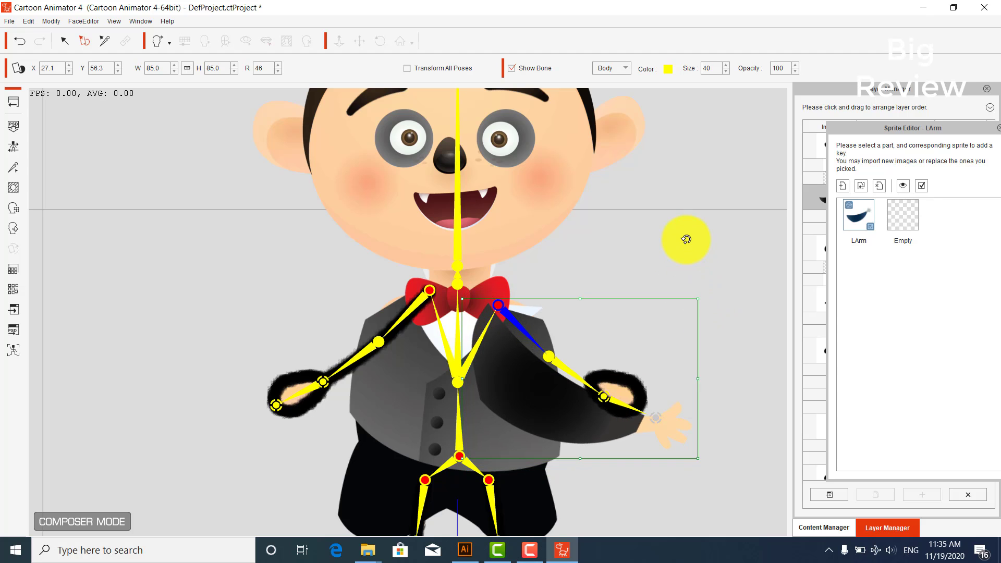
key("Right")
key("Right")
key("Up")
key("Up")
key("Up")
key("Up")
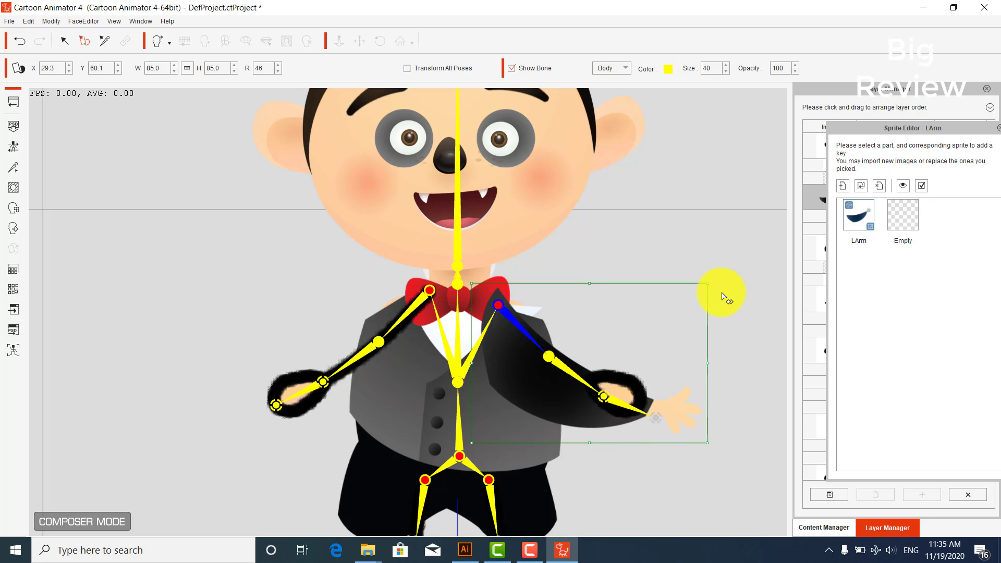
- Delete the template's LHand sprite
left_click(626, 393)
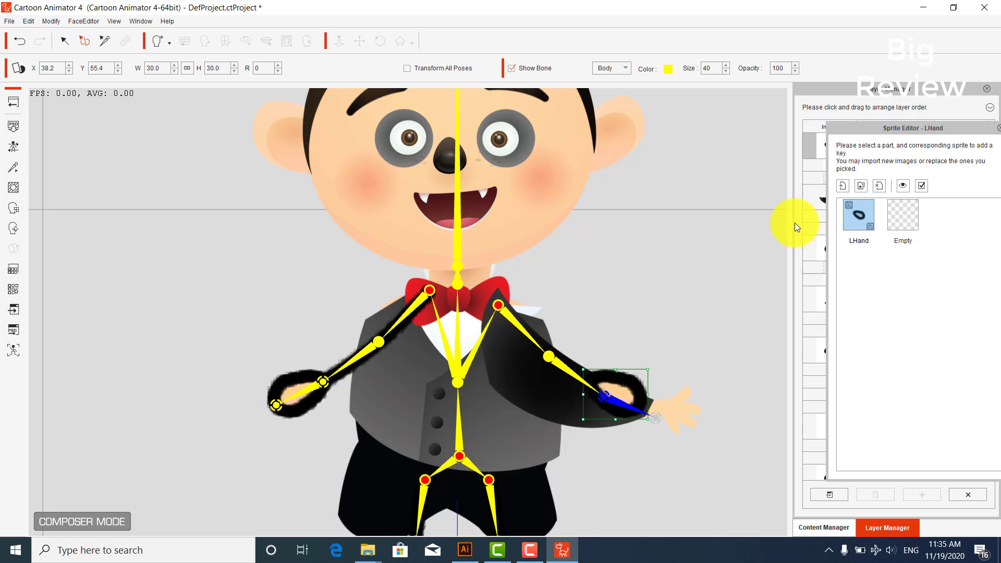
left_click(880, 185)
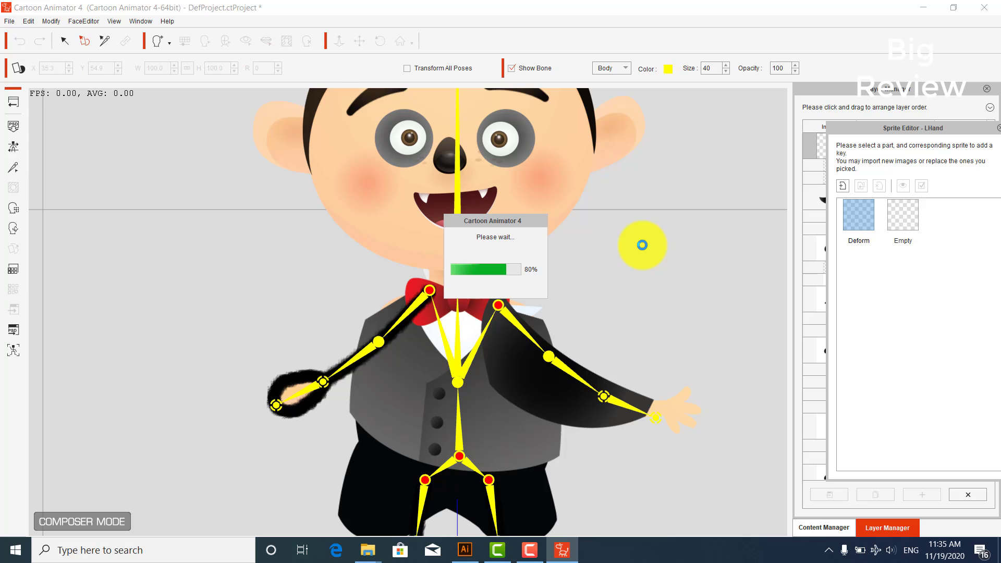
- Replace the RArm sprite with Rhean, scaled to about 76.4, rotated to about 308 degrees and placed at about X -23.9, Y 63.8
left_click(420, 303)
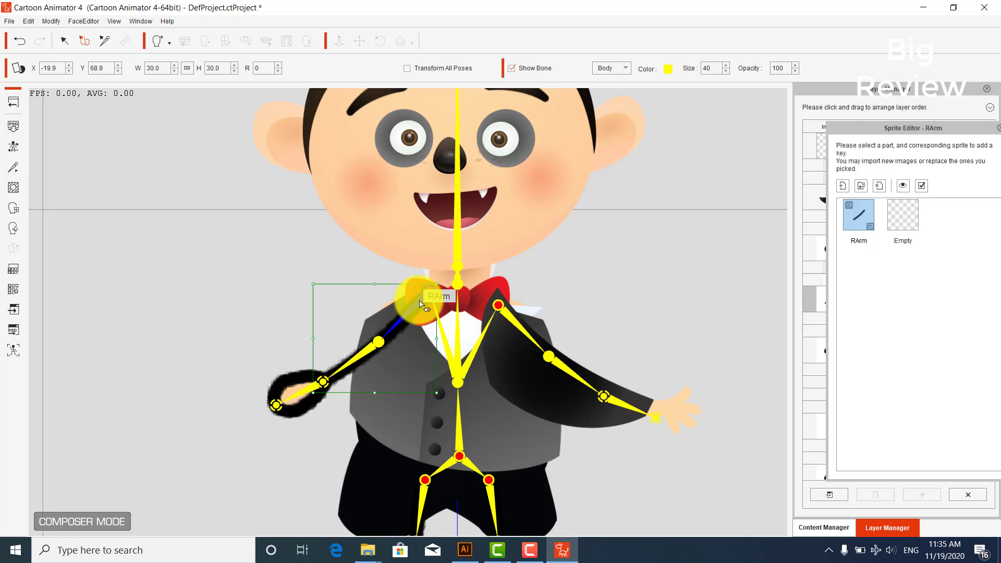
double_click(857, 220)
scroll(855, 310, "down", 1)
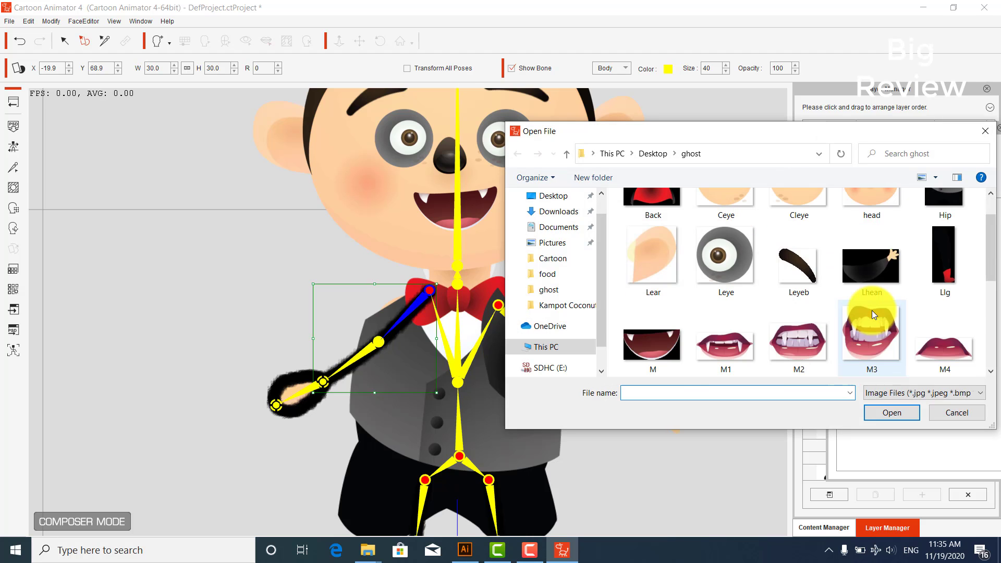
scroll(836, 310, "down", 2)
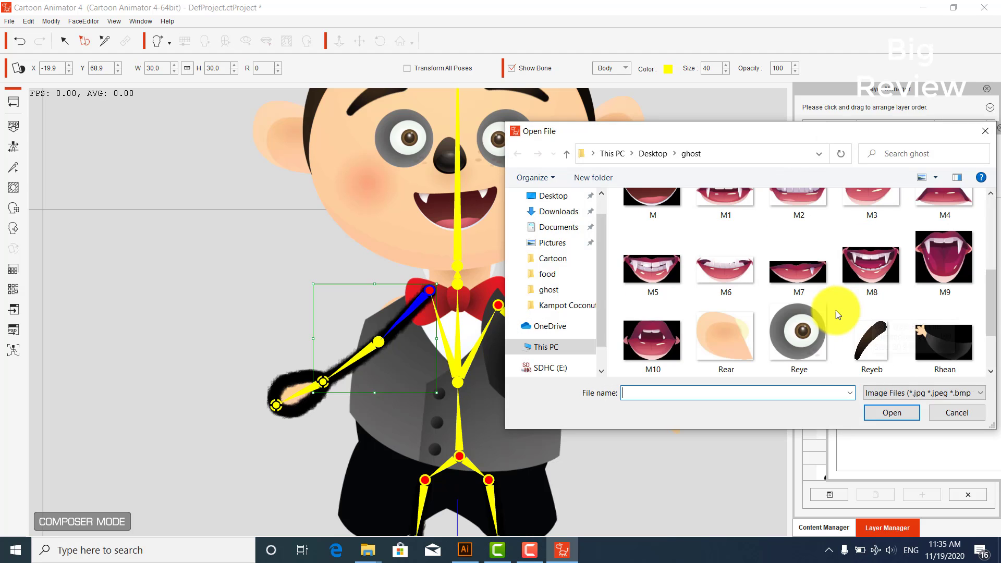
double_click(920, 328)
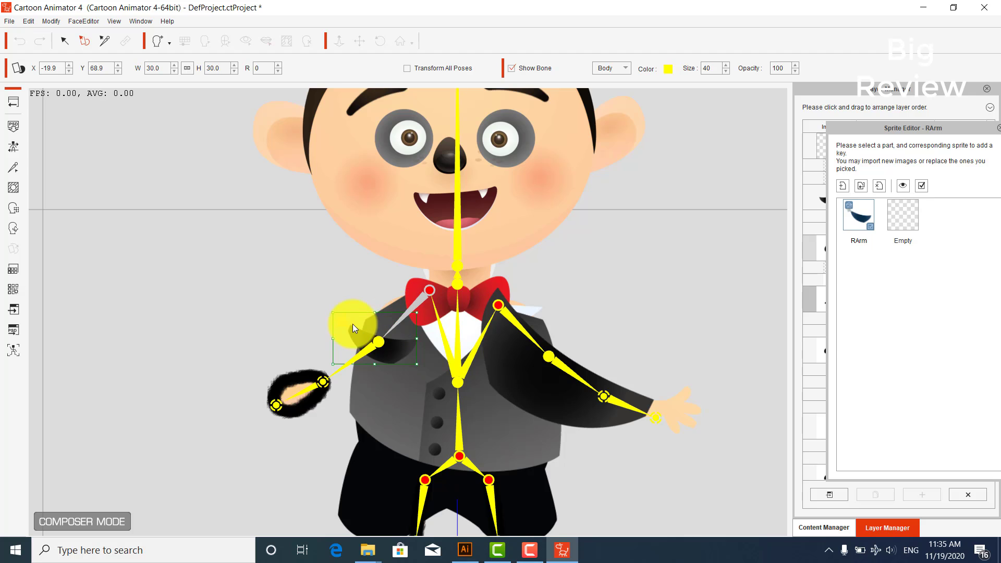
left_click(336, 318)
left_click_drag(334, 315, 391, 250)
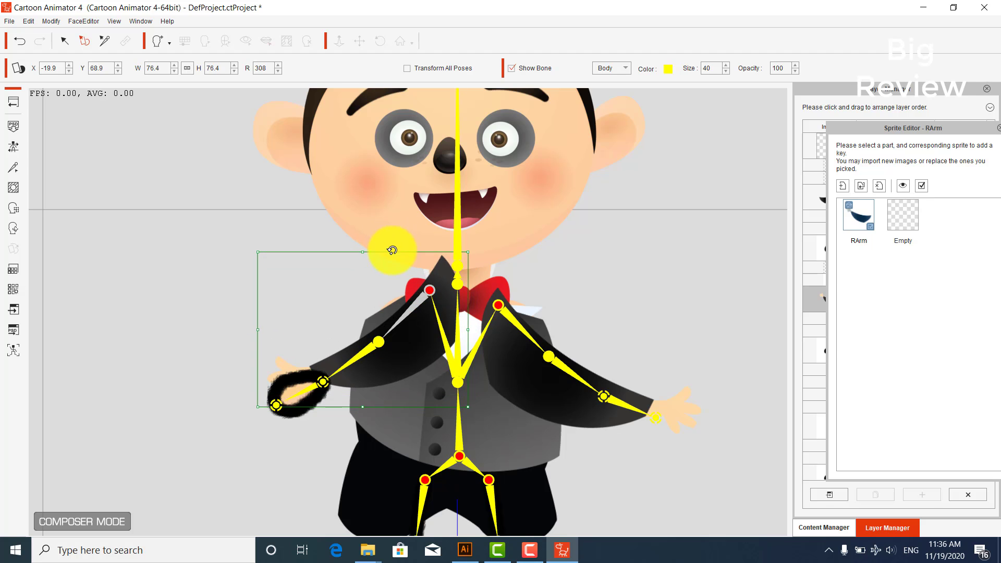
left_click_drag(447, 280, 442, 300)
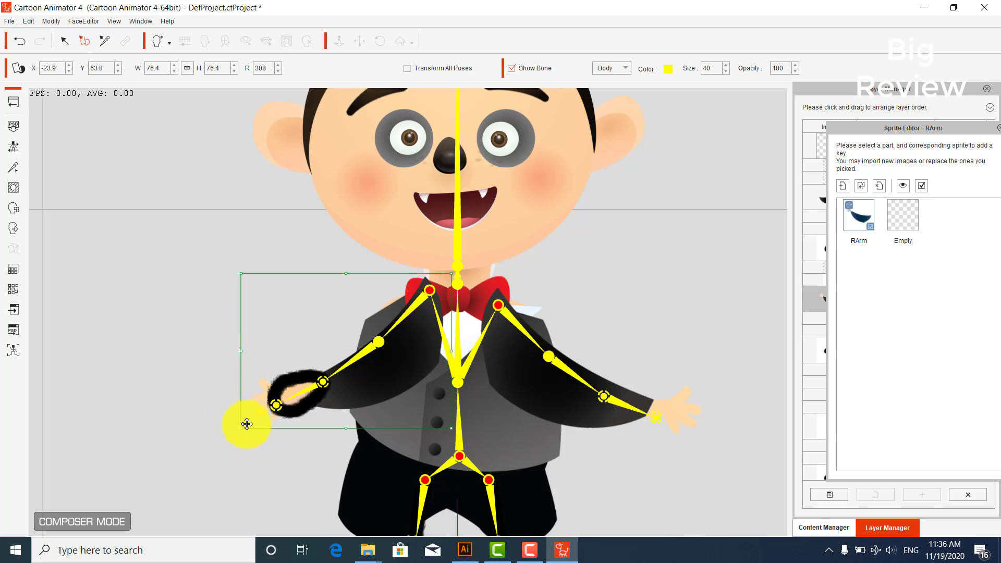
- Resize the RArm sprite to about 81.0 and move it to about X -27.2, Y 61.0
left_click_drag(244, 426, 221, 443)
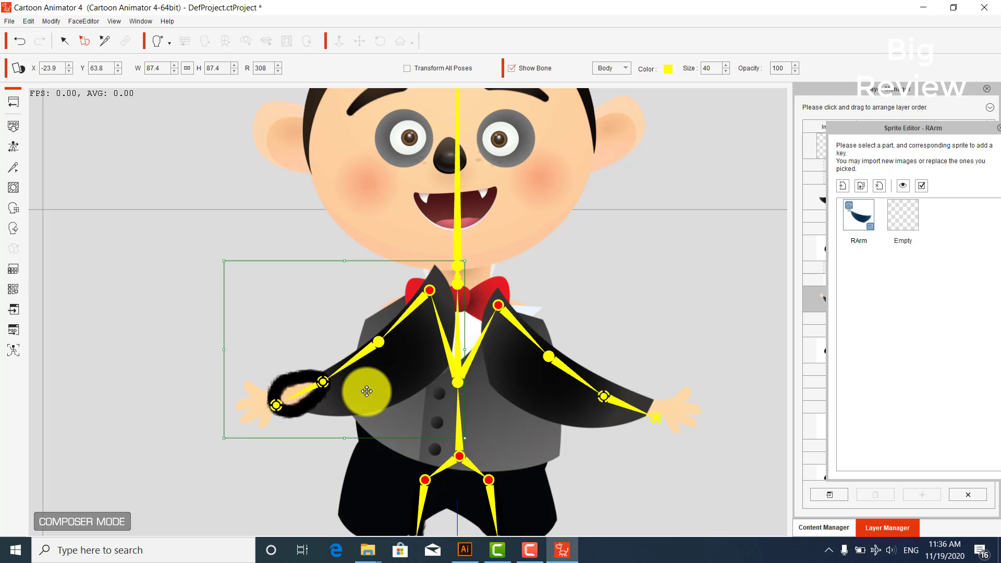
left_click_drag(357, 402, 348, 407)
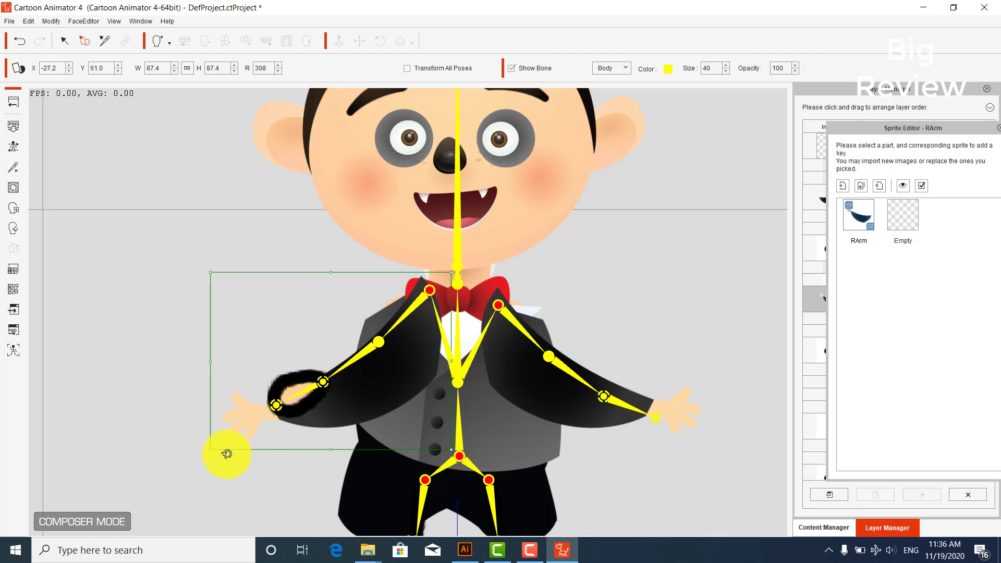
left_click_drag(213, 447, 224, 445)
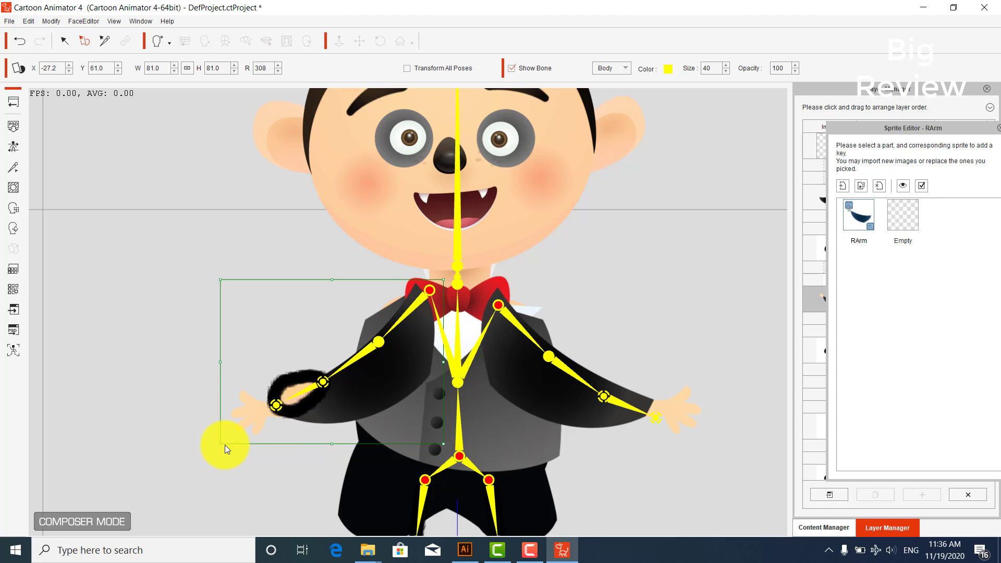
- Delete the template's RHand sprite and close the Sprite Editor
left_click(319, 391)
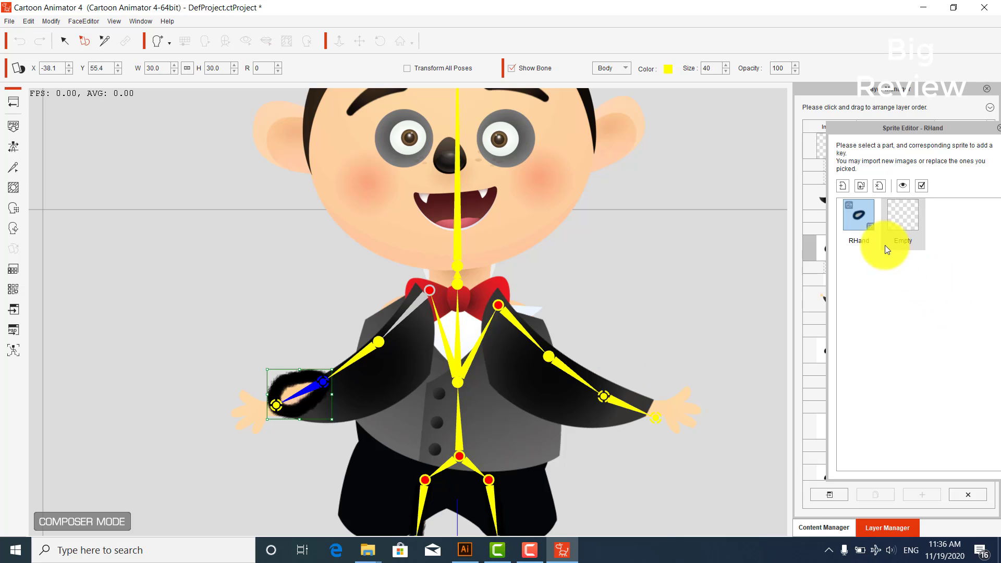
left_click(878, 185)
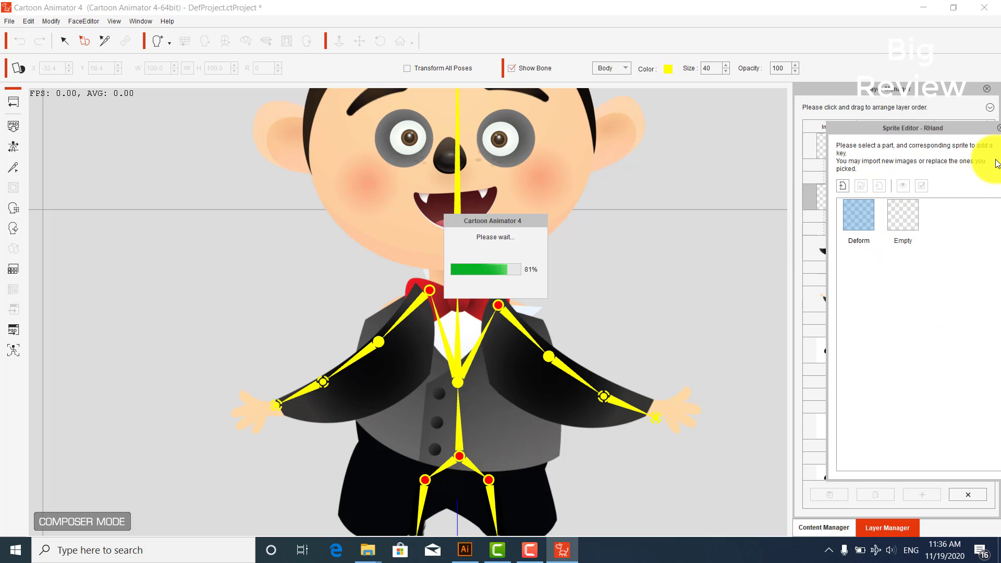
left_click(987, 127)
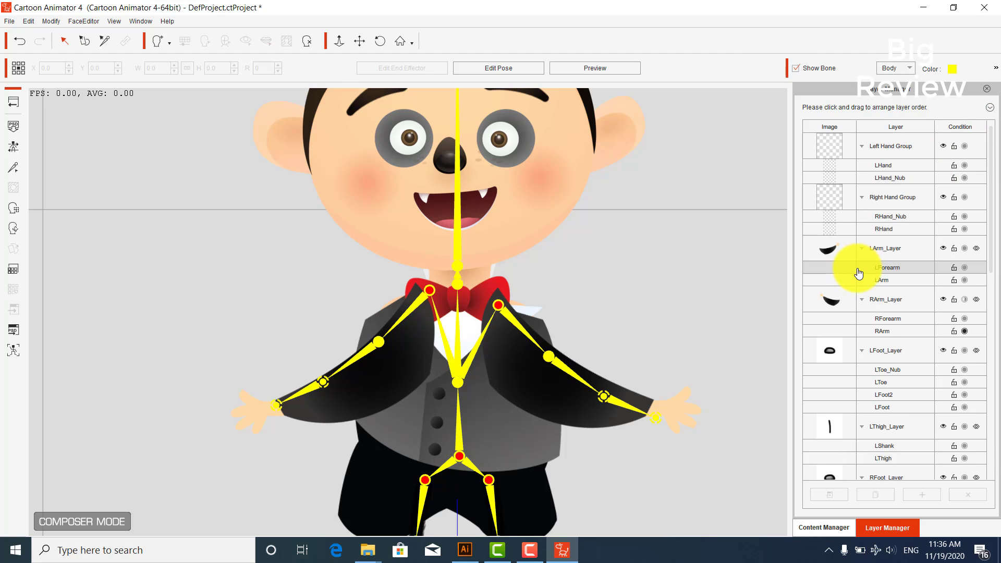
- Collapse the layer list and move Hip_Layer above LArm_Layer so the body covers both arms
left_click(990, 108)
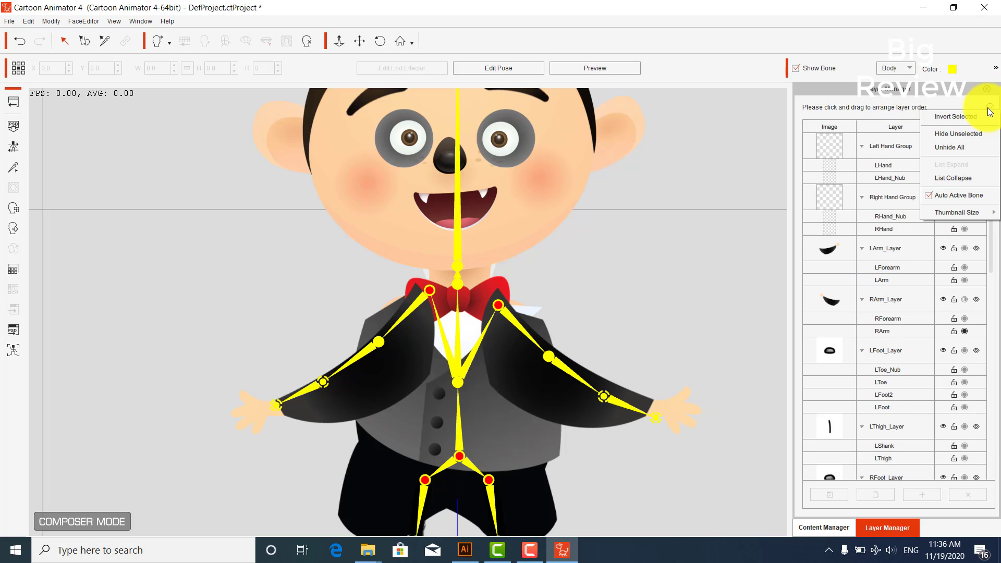
left_click(947, 176)
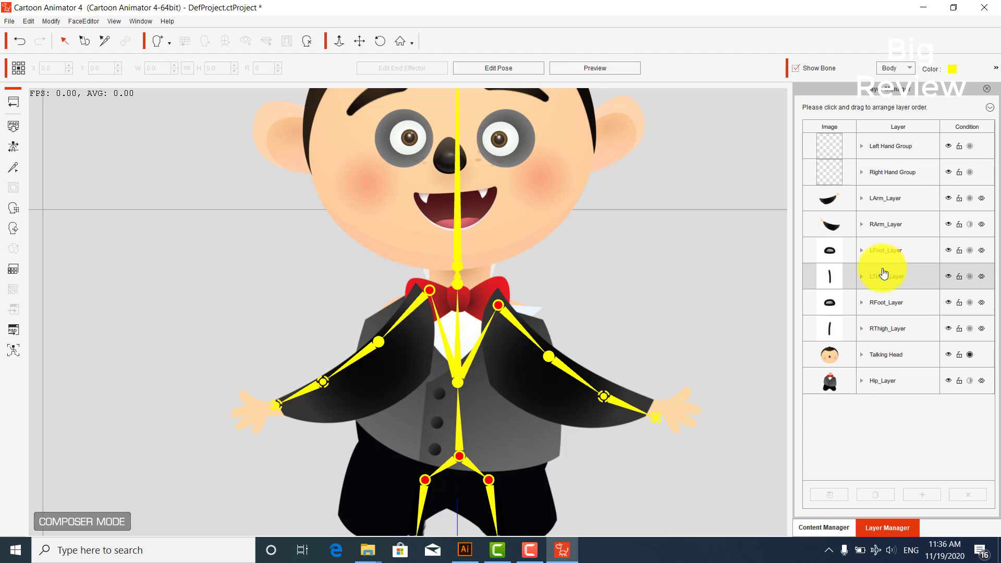
left_click_drag(878, 386, 741, 281)
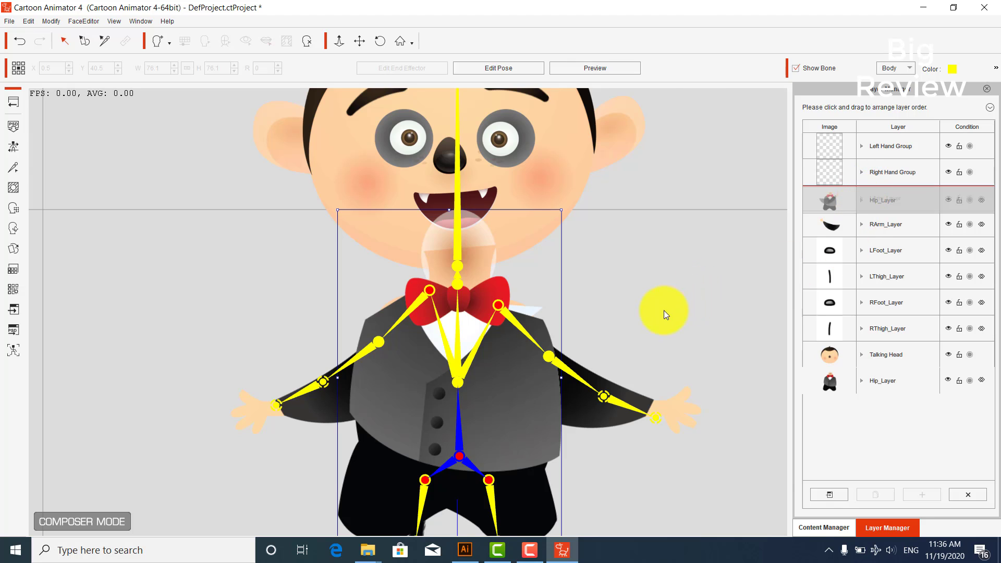
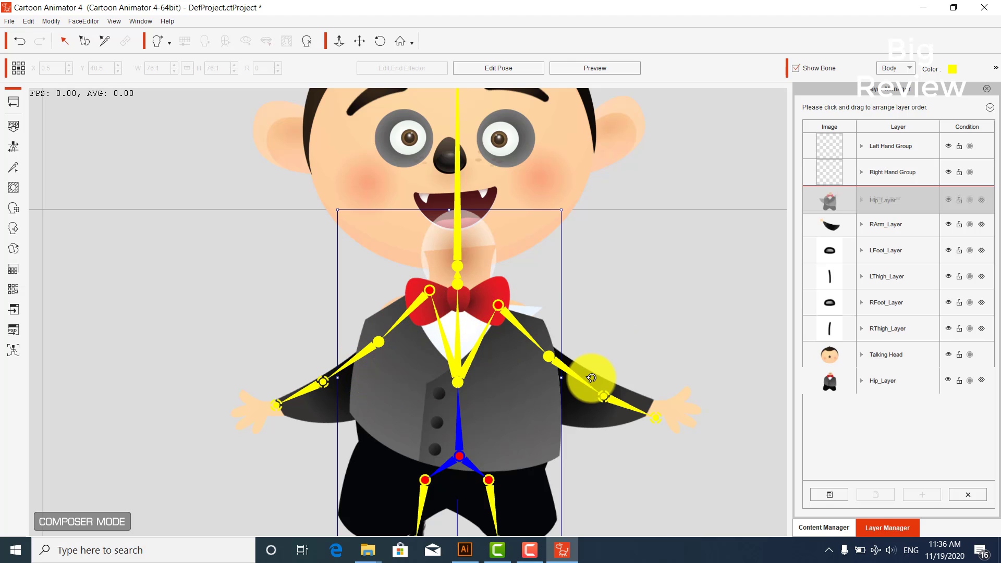
left_click_drag(634, 244, 508, 302)
- Rotate the LArm sprite to about 6 degrees and move it to about X 38.0, Y 75.2
left_click(84, 40)
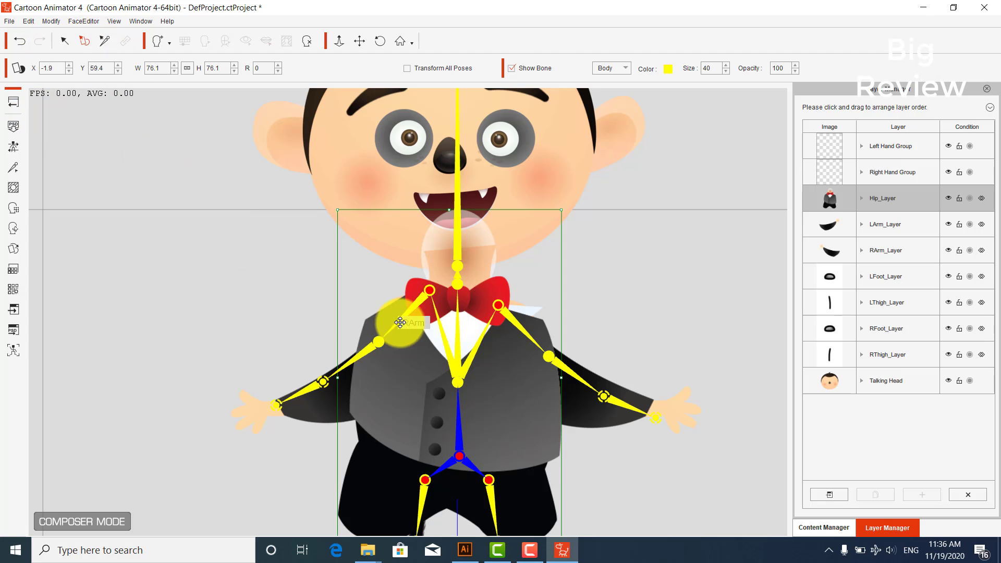
left_click(500, 309)
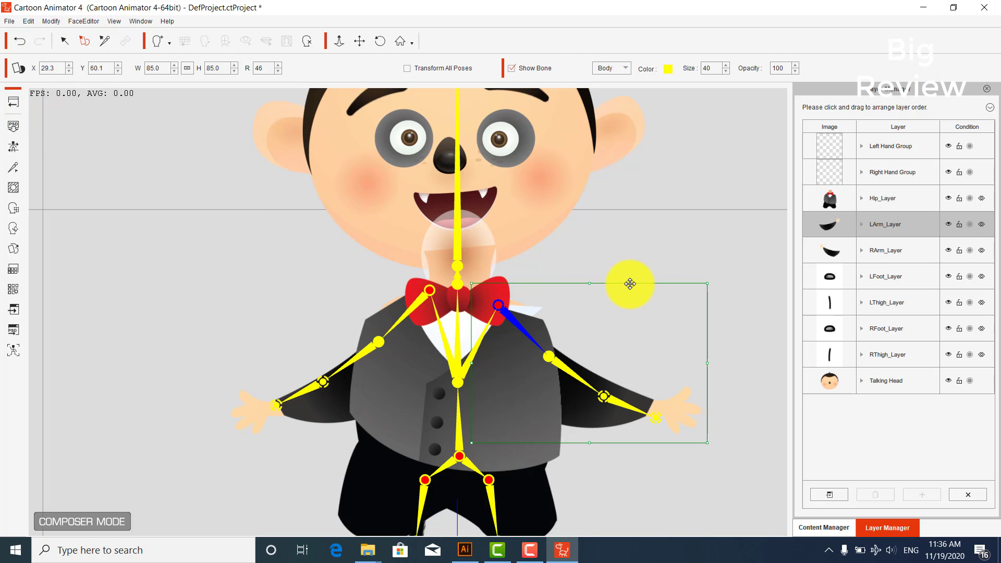
mouse_move(716, 281)
left_mouse_down()
mouse_move(690, 250)
mouse_move(715, 283)
left_mouse_up()
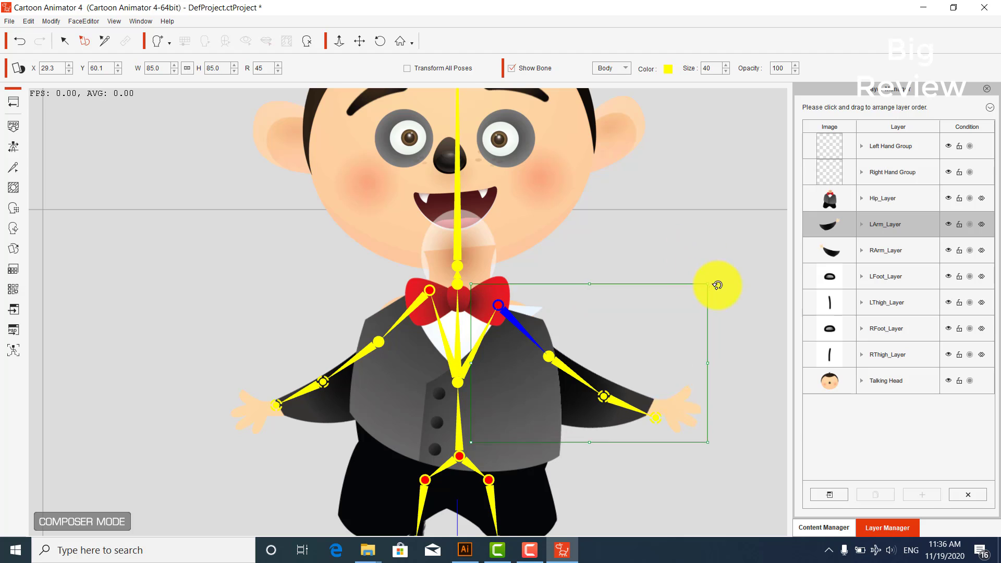
left_click_drag(682, 384, 661, 323)
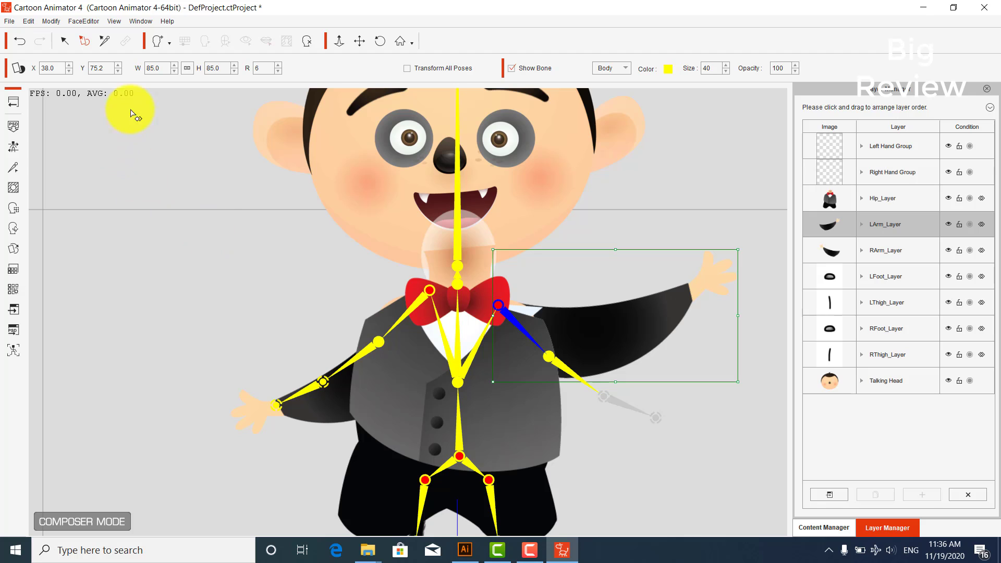
- Align the LArm bones with the raised sleeve, placing the elbow at about X 31.9, Y 68.6 and the hand bone along the cuff
left_click(105, 42)
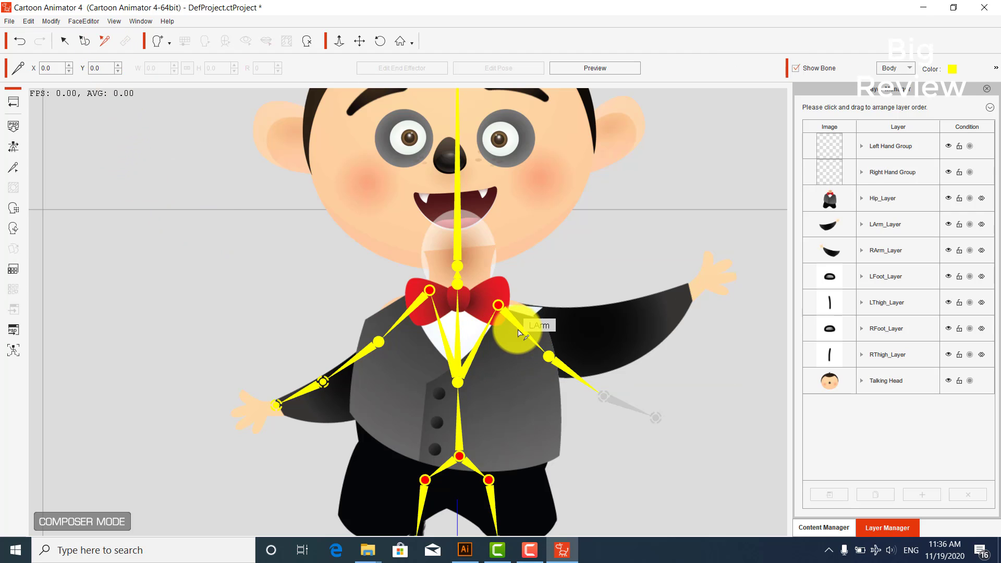
left_click_drag(554, 288, 537, 268)
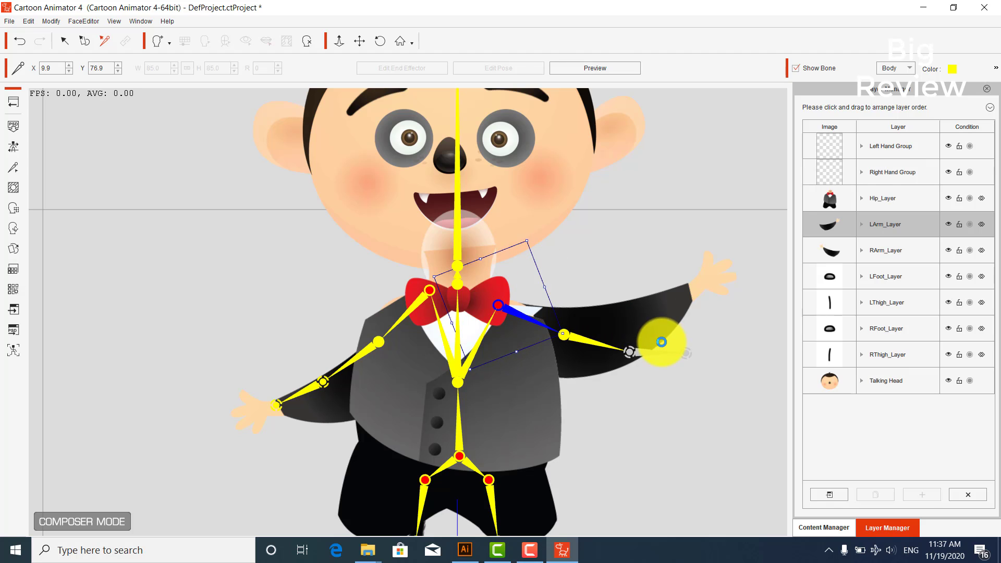
left_click_drag(633, 340, 636, 355)
left_click_drag(565, 335, 592, 342)
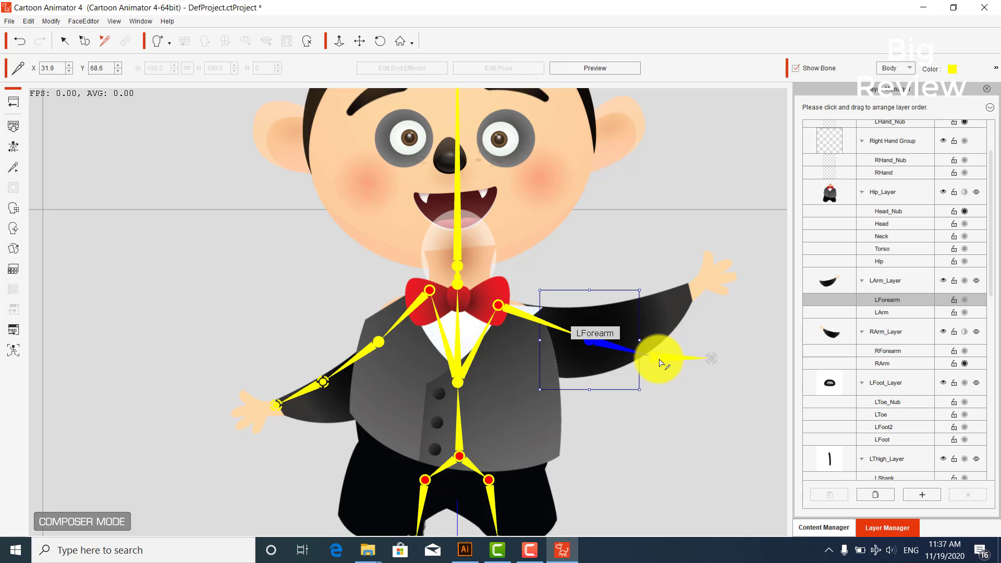
left_click(660, 362)
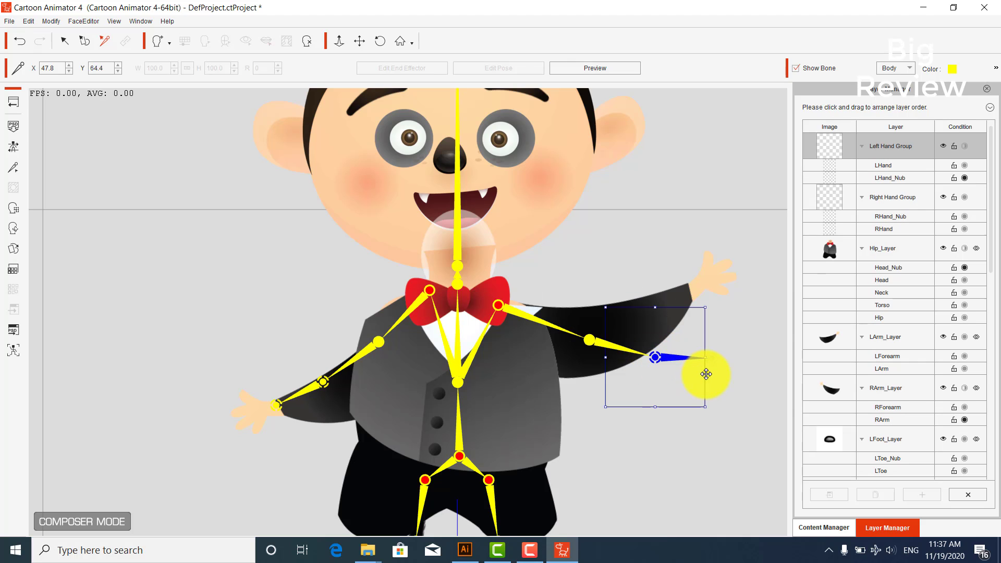
left_click_drag(708, 379, 703, 329)
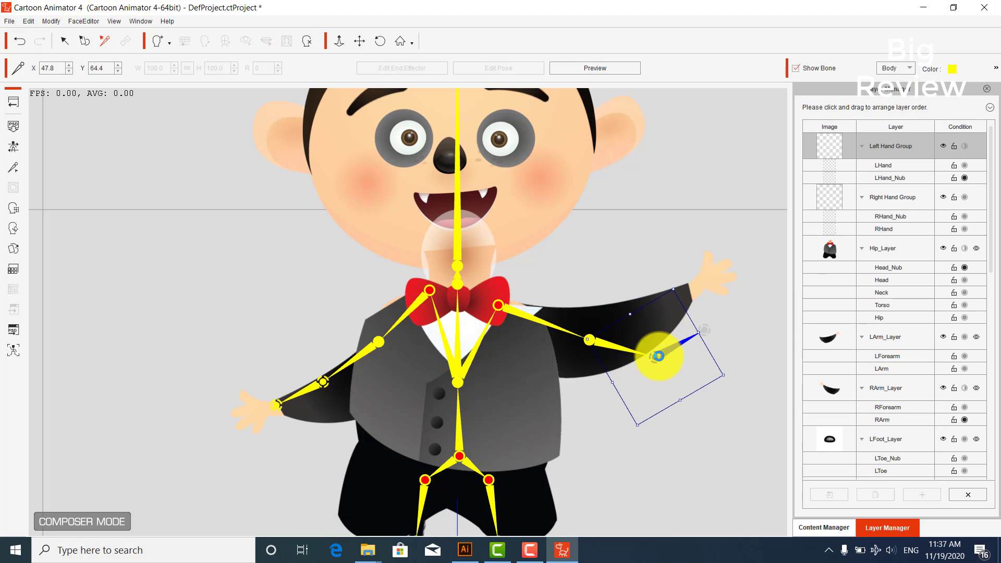
left_click_drag(659, 356, 653, 314)
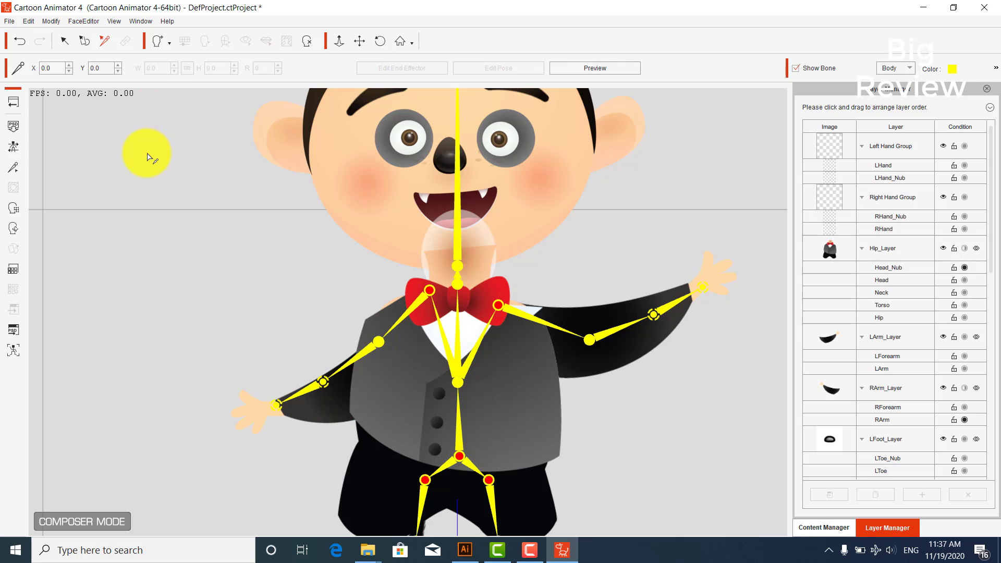
- Rotate the RArm sprite to about 342 degrees and move it to about X -38.6, Y 70.8
left_click(84, 40)
left_click_drag(329, 413, 348, 255)
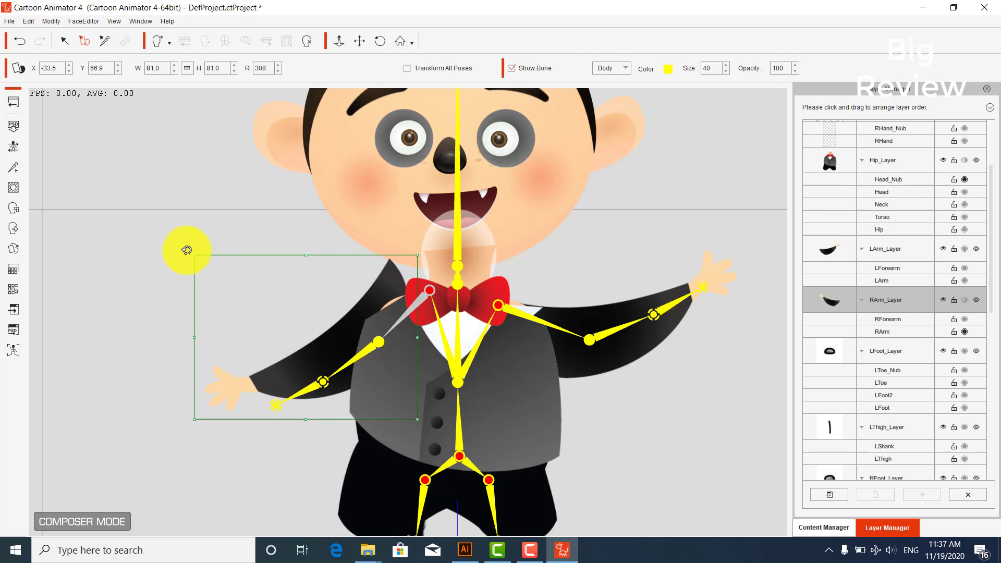
left_click_drag(187, 250, 264, 208)
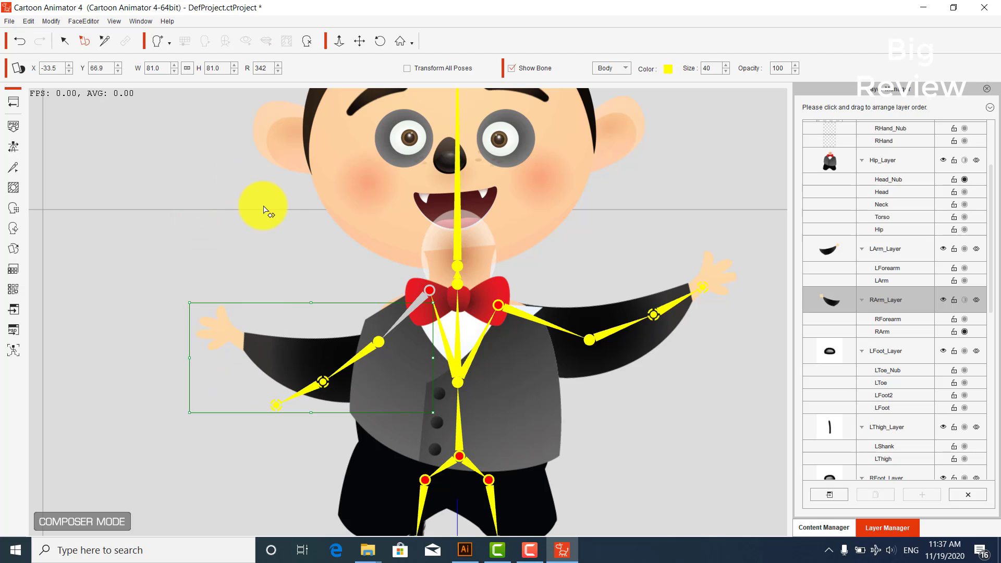
left_click_drag(264, 351, 240, 333)
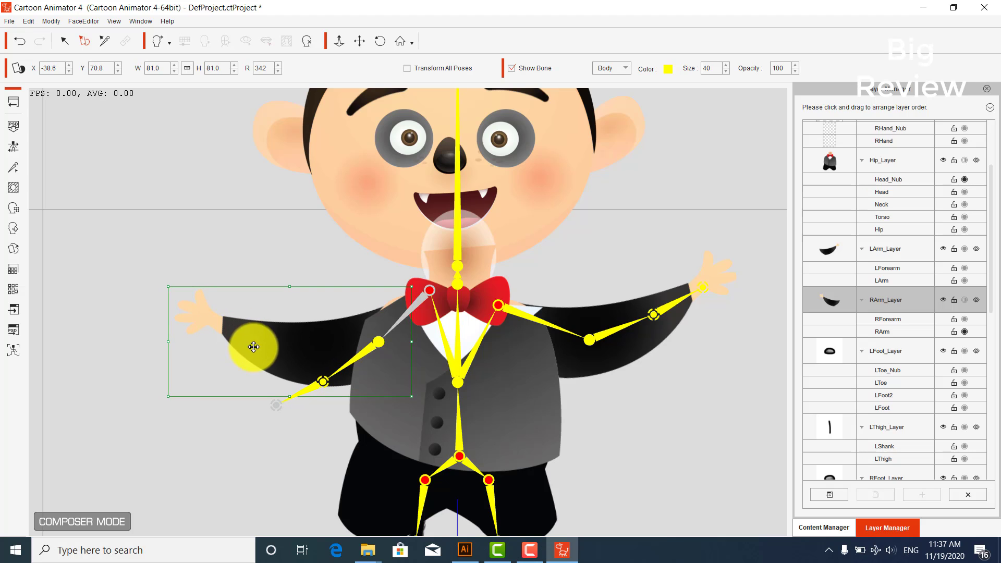
- Align the RArm bones with the sleeve, with the shoulder at about X -11.6, Y 75.6 and the elbow at about X -31.1, Y 64.6
left_click(107, 43)
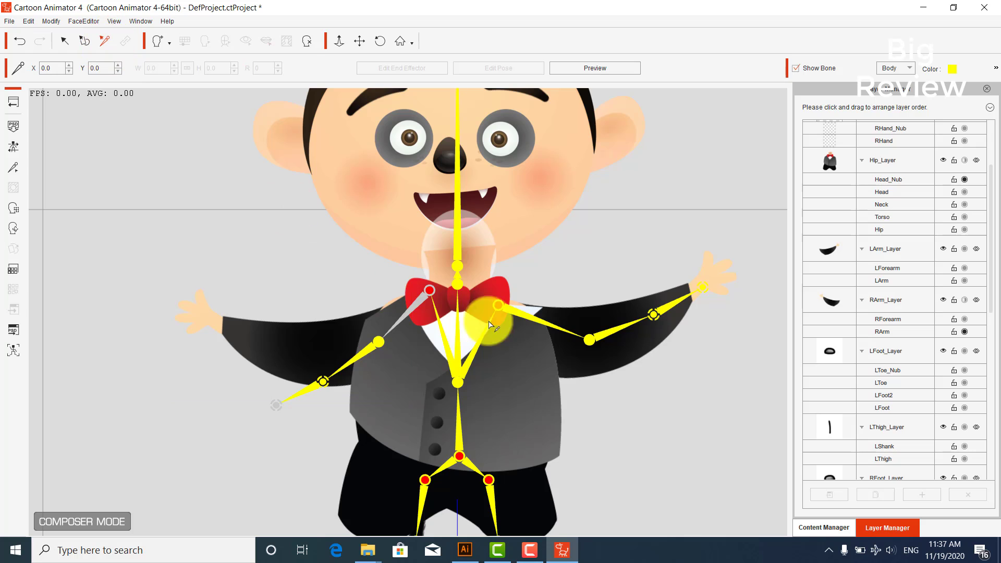
left_click(434, 295)
left_click_drag(430, 288, 411, 308)
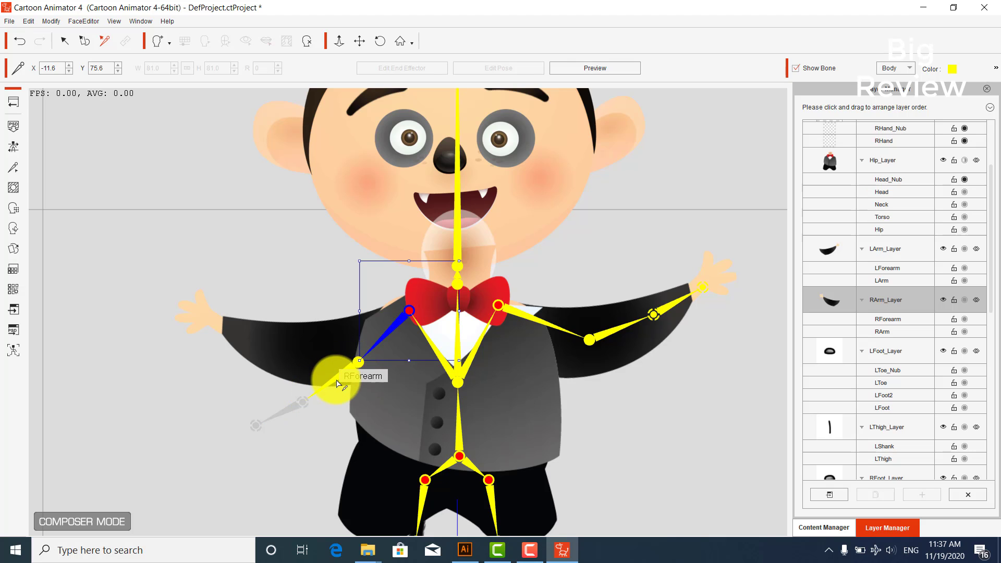
left_click(358, 358)
left_click_drag(358, 359, 327, 360)
left_click_drag(288, 413, 229, 367)
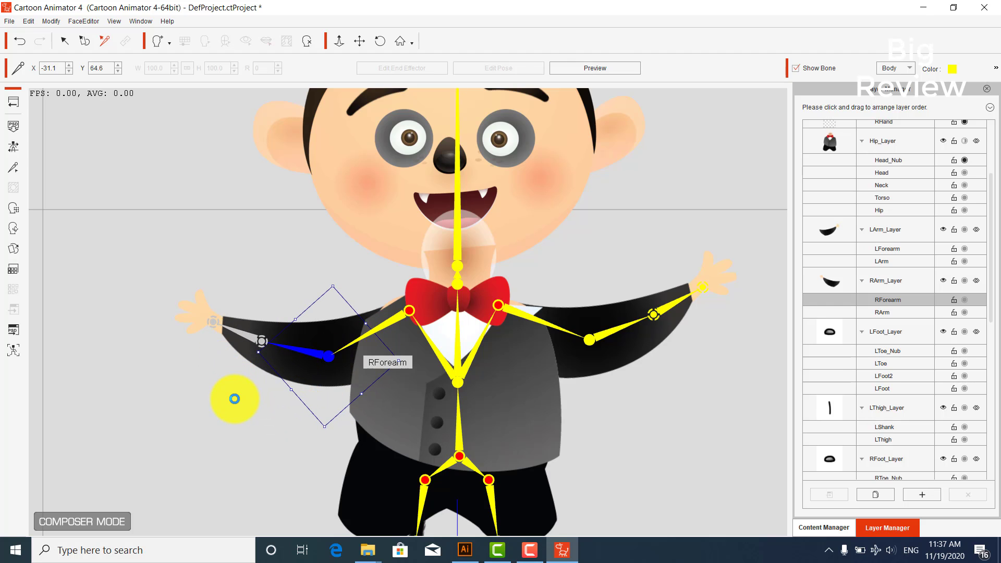
left_click(271, 394)
left_click(531, 547)
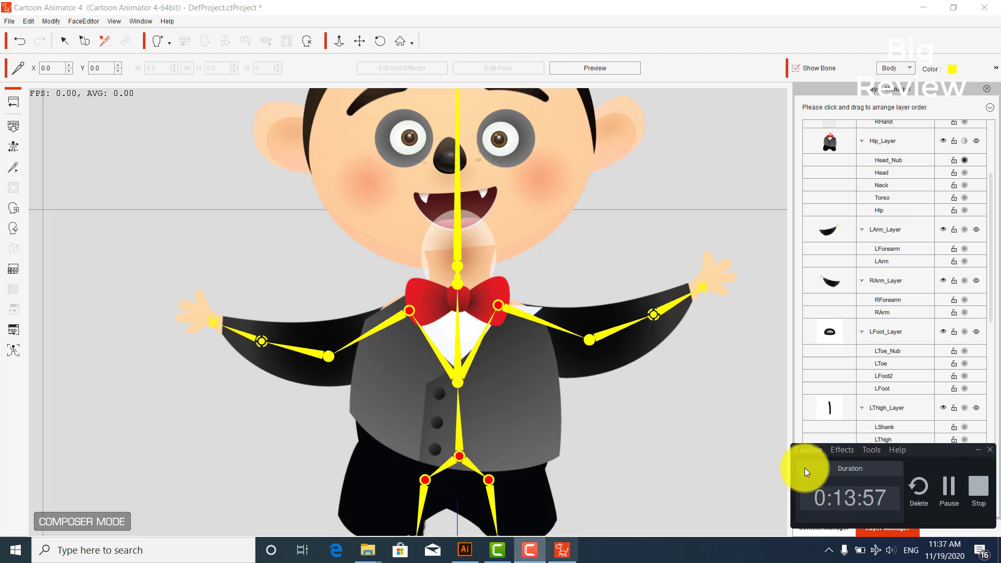
left_click(932, 490)
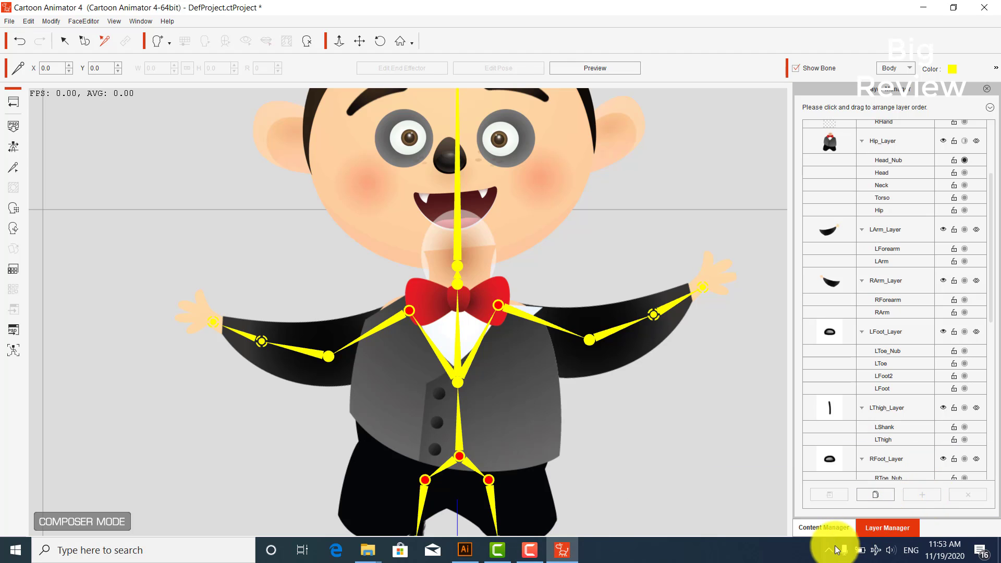
left_click(530, 548)
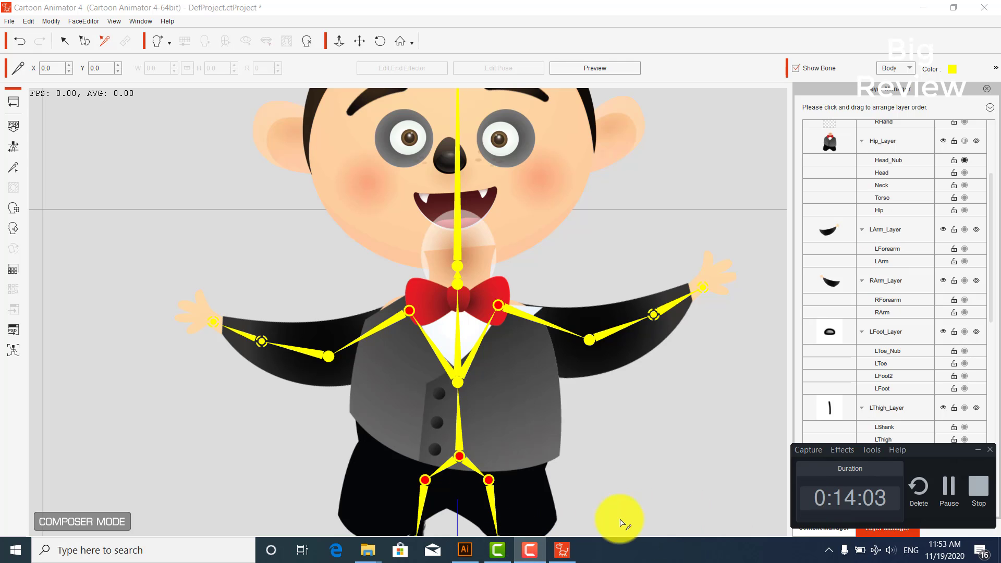
left_click(948, 487)
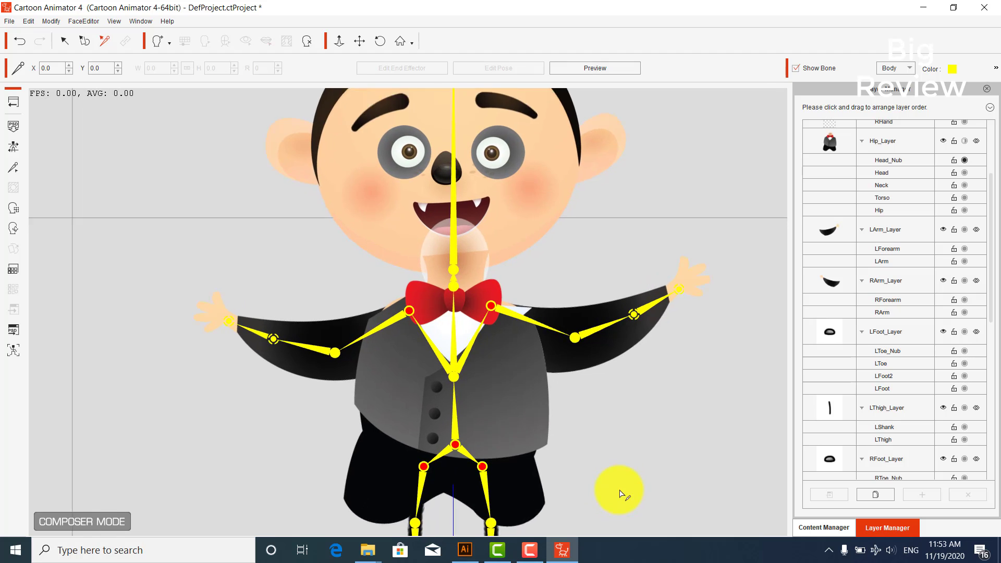
- Replace the LThigh sprite with the Llg image from the ghost folder
left_click(359, 40)
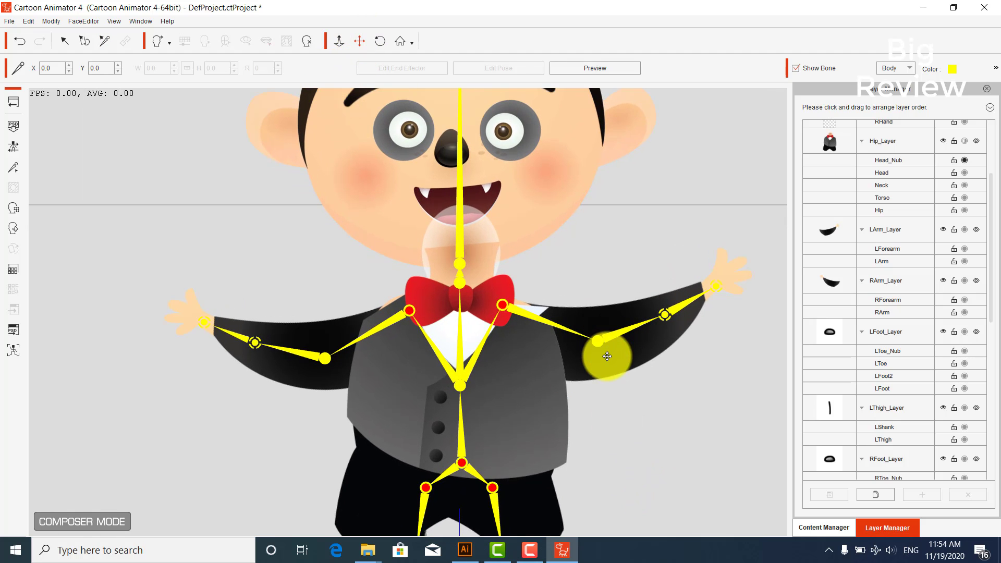
left_click_drag(603, 351, 594, 197)
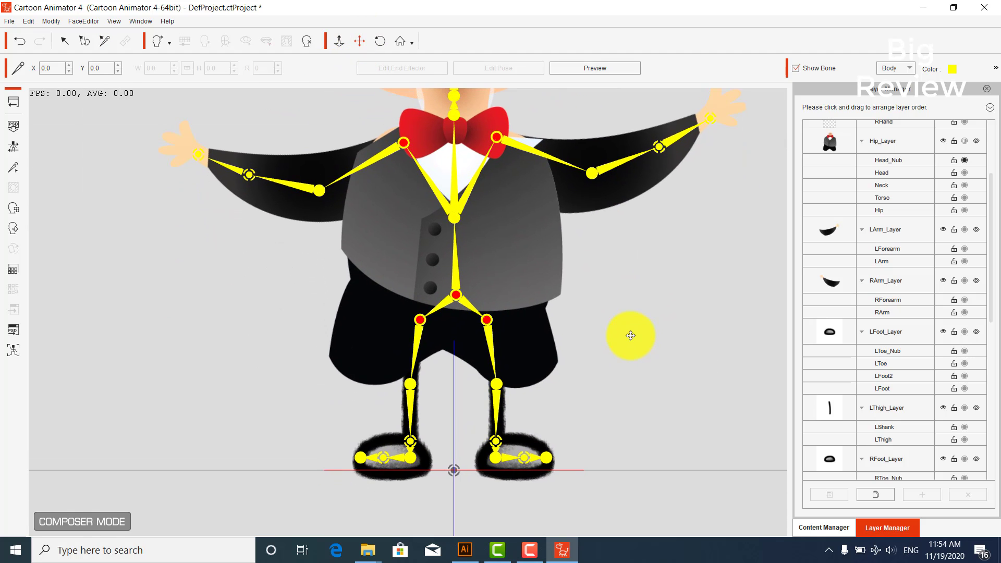
left_click_drag(503, 359, 502, 359)
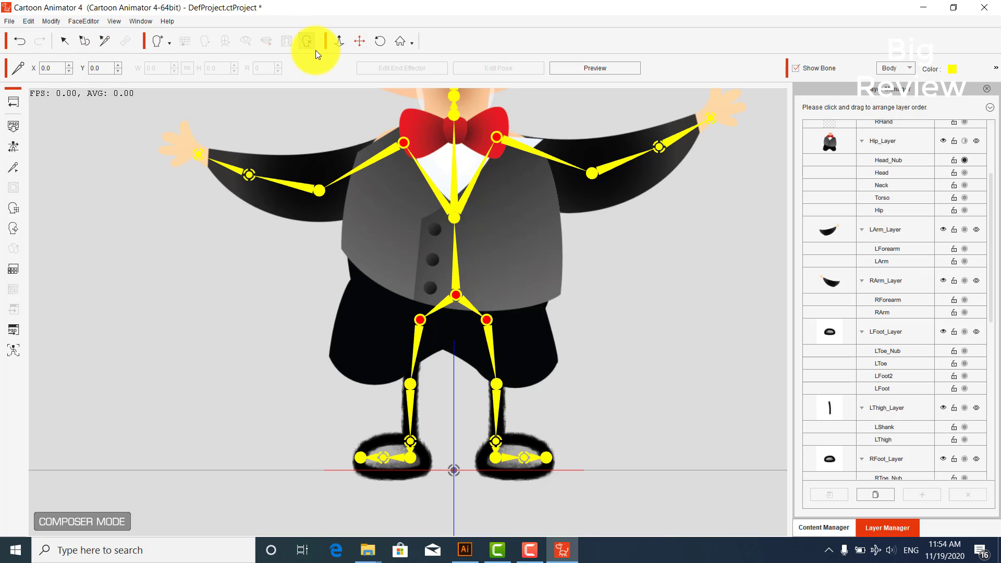
left_click(83, 41)
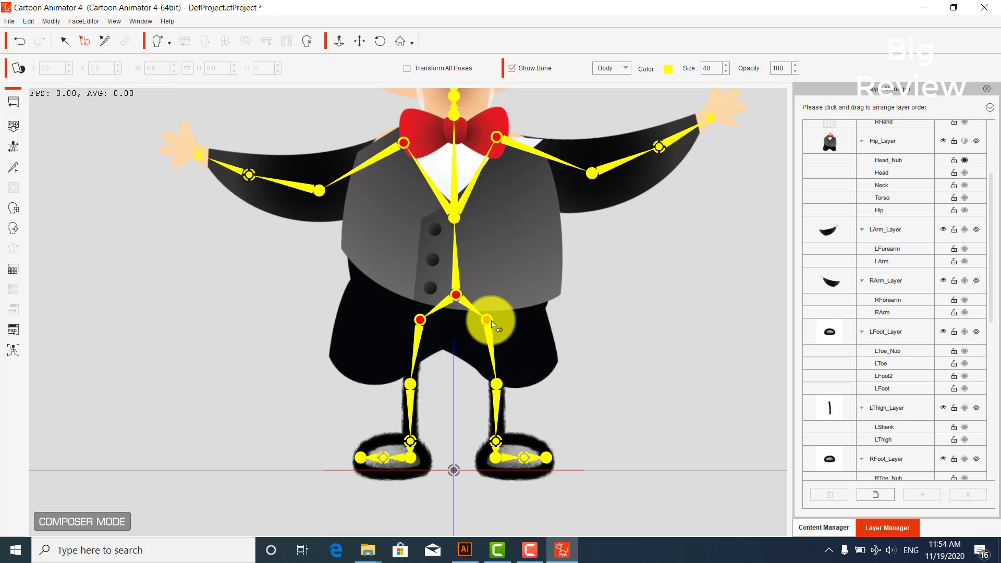
left_click(490, 346)
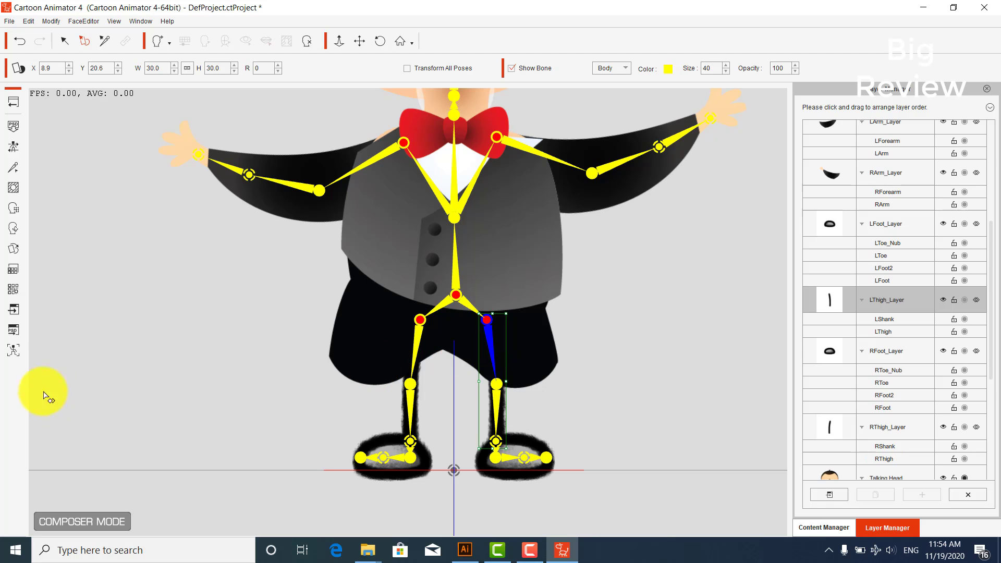
left_click(13, 248)
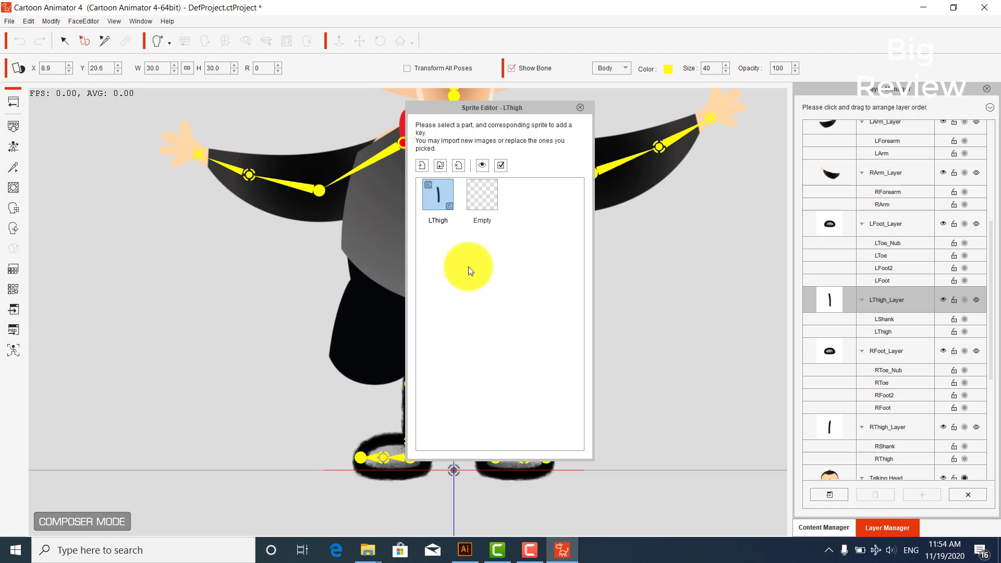
double_click(439, 205)
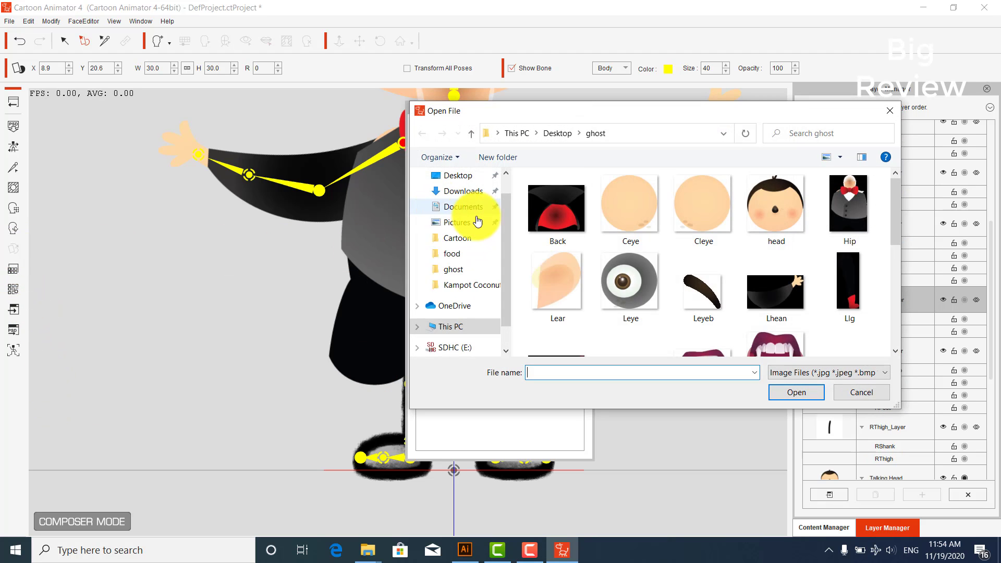
double_click(842, 276)
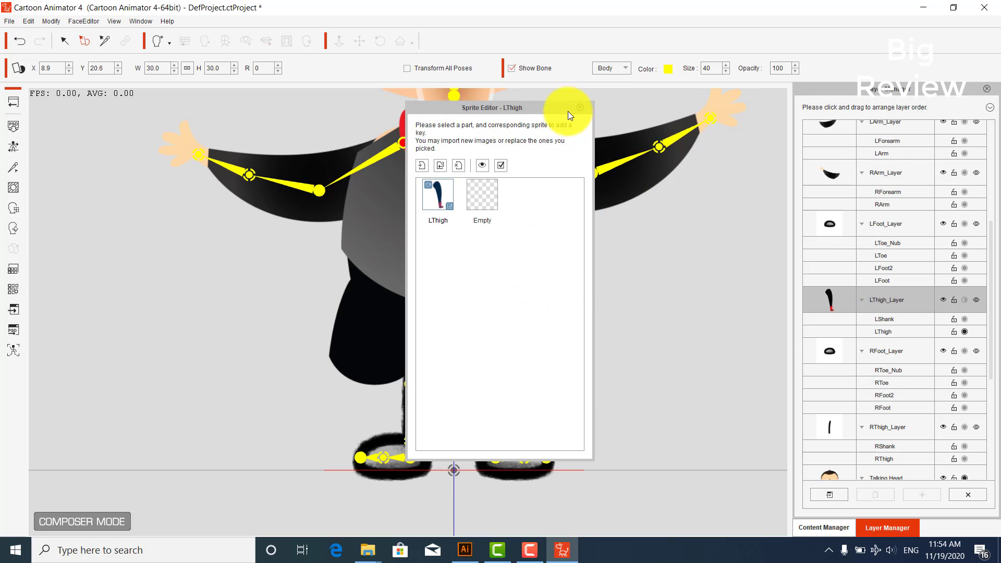
- Scale the LThigh sprite to about 72.7 and move it under the trousers at about X 18.2, Y 4.3
left_click_drag(543, 107, 738, 128)
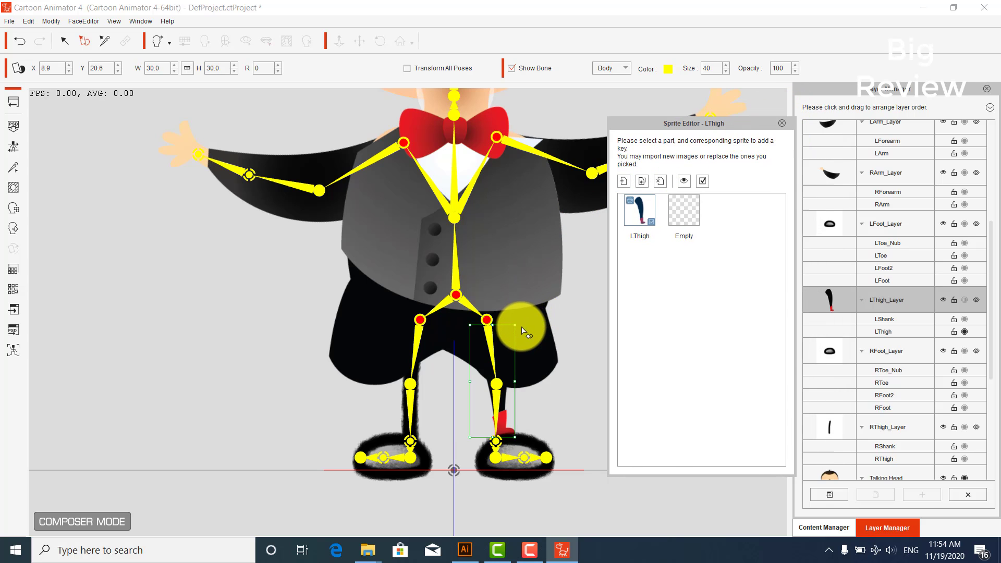
left_click_drag(517, 328, 569, 286)
left_click_drag(510, 333, 550, 404)
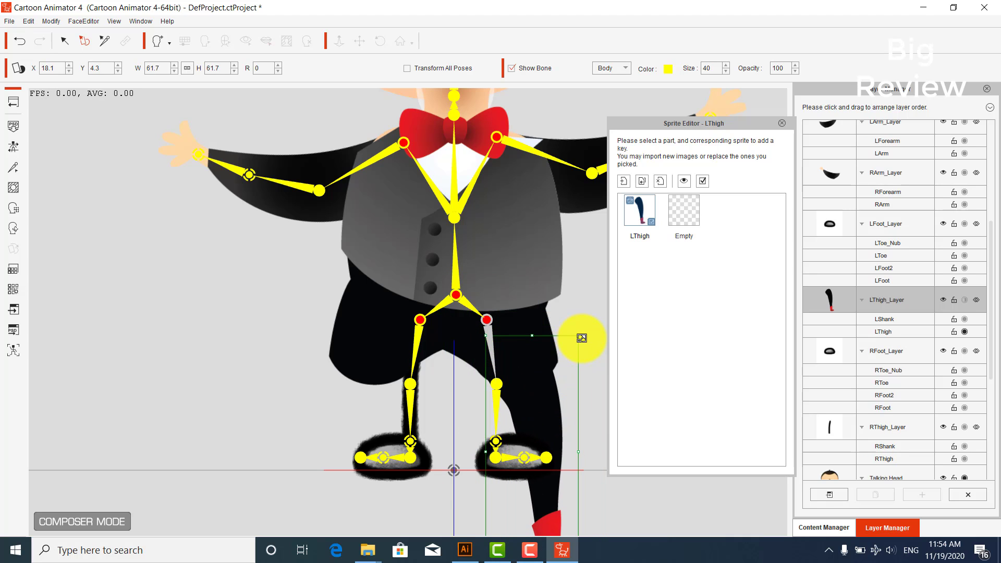
left_click_drag(581, 337, 615, 329)
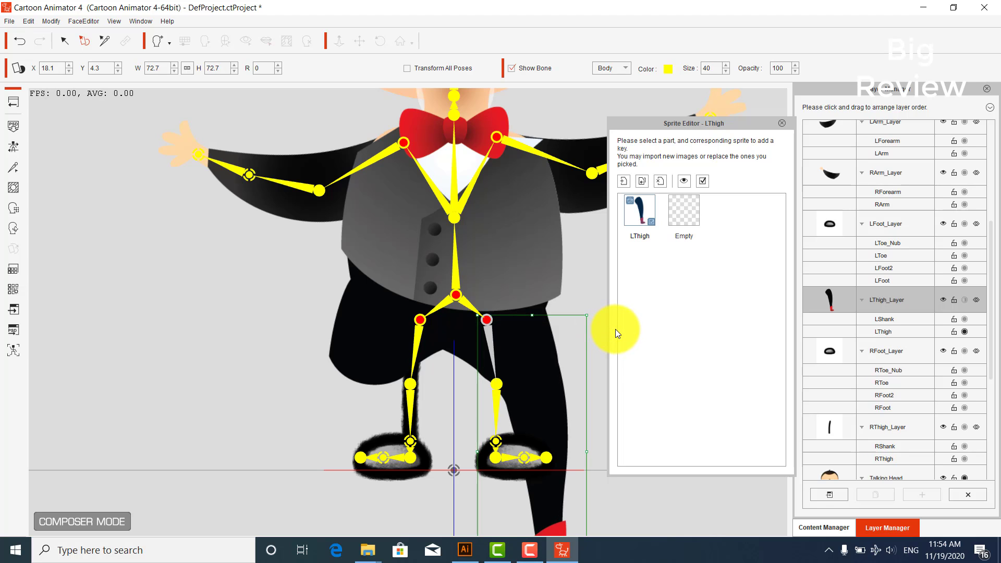
mouse_move(533, 395)
left_mouse_down()
mouse_move(542, 441)
mouse_move(531, 394)
left_mouse_up()
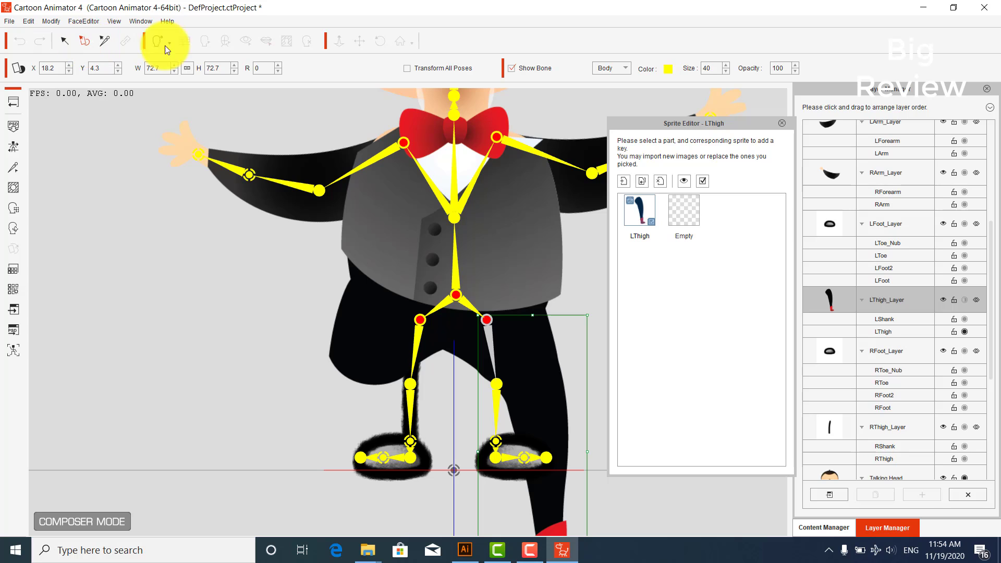
left_click(781, 123)
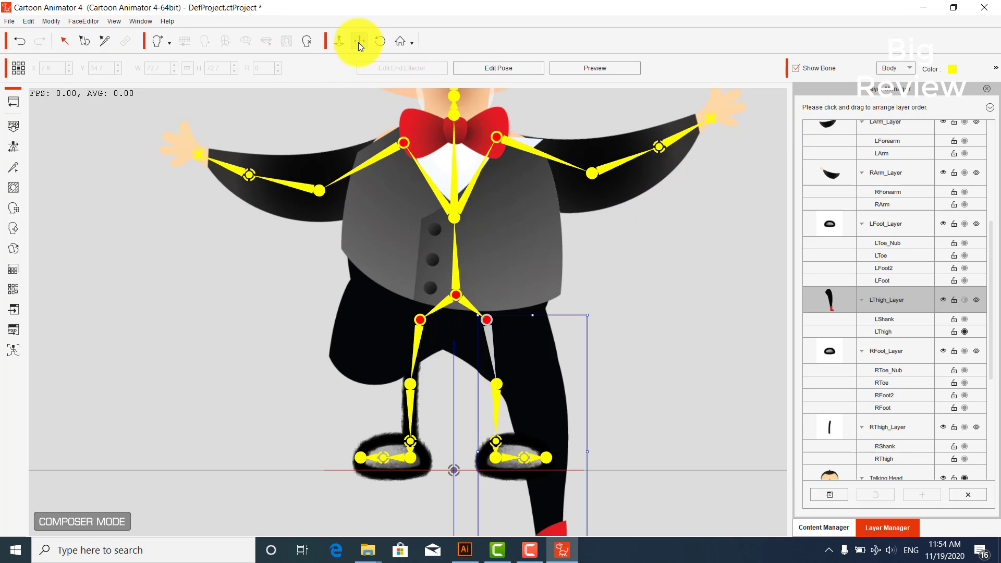
- Align the left leg bones with the new leg, placing LThigh at about X 16.3, Y 28.4 and LShank at about X 22.6, Y 1.0
left_click(358, 43)
scroll(487, 284, "down", 5)
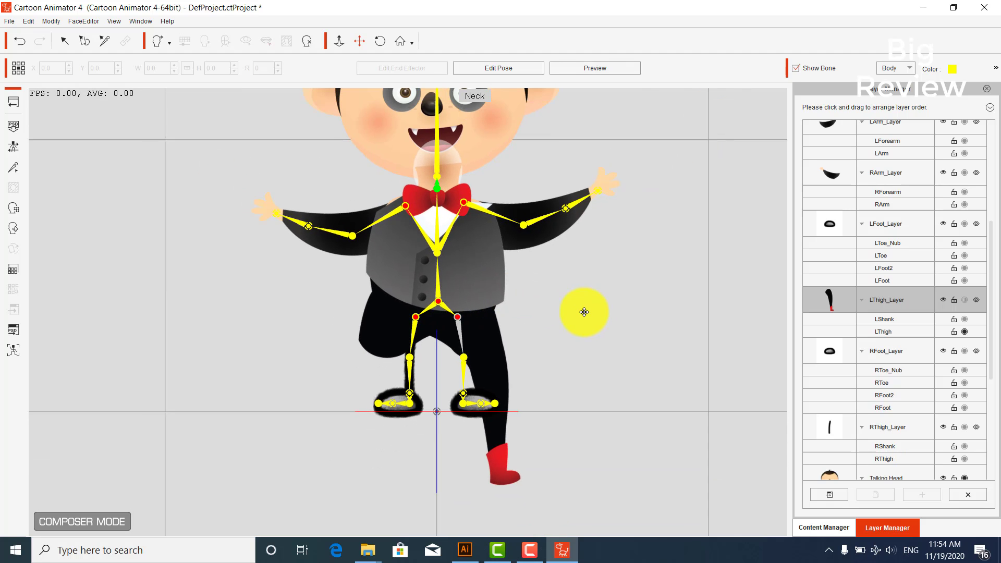
scroll(583, 311, "down", 4)
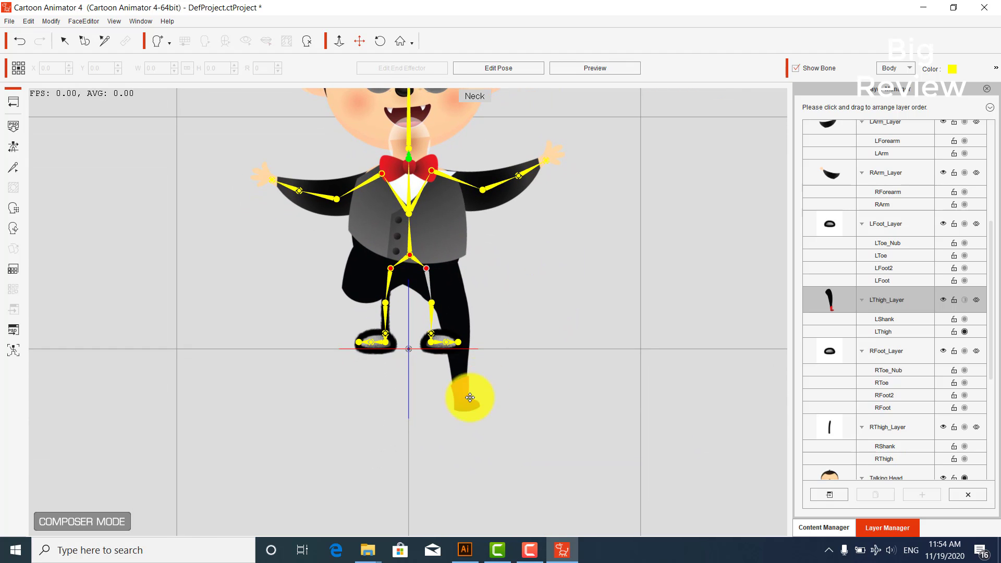
scroll(470, 398, "up", 3)
scroll(477, 399, "up", 1)
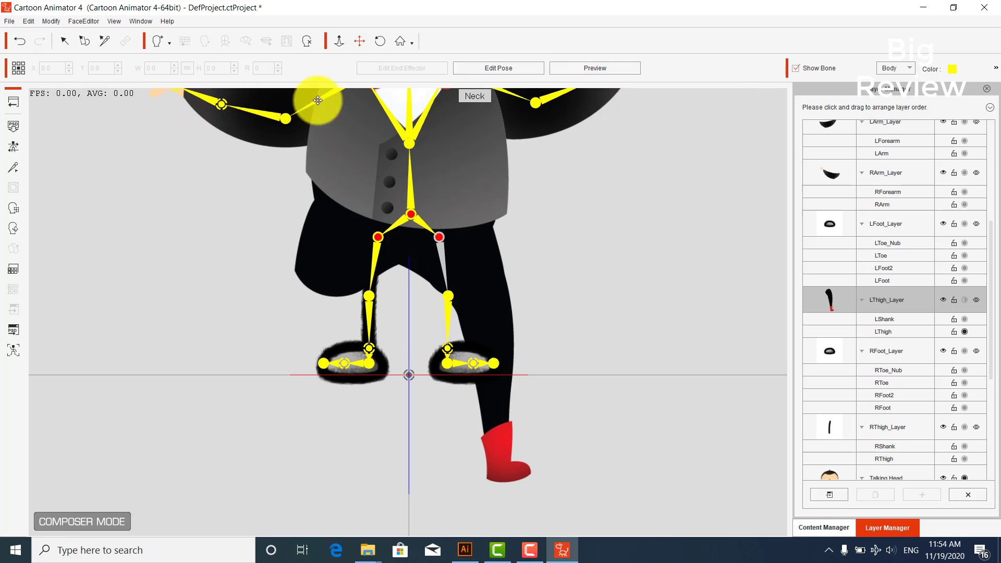
left_click(104, 41)
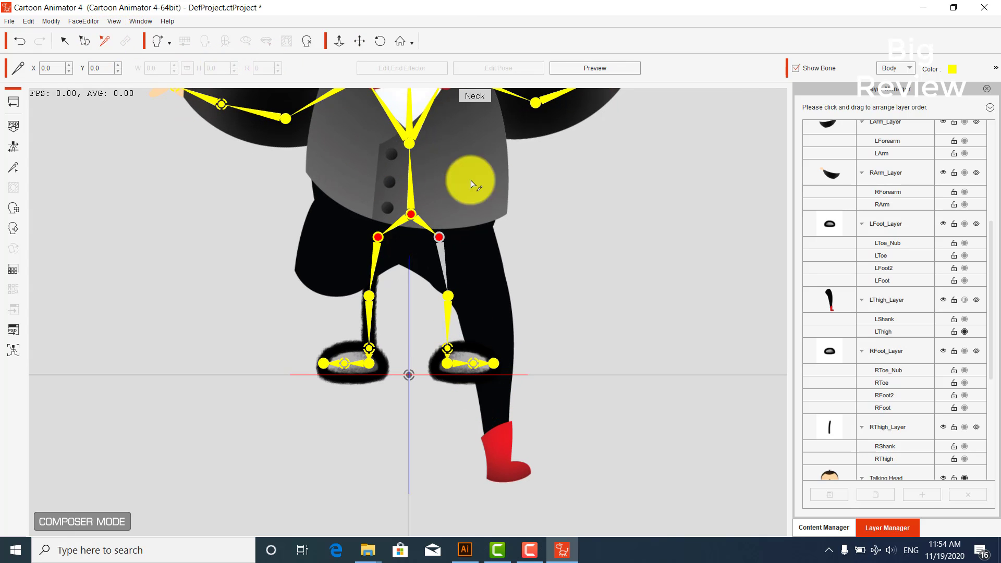
left_click(439, 236)
left_click_drag(438, 236, 472, 261)
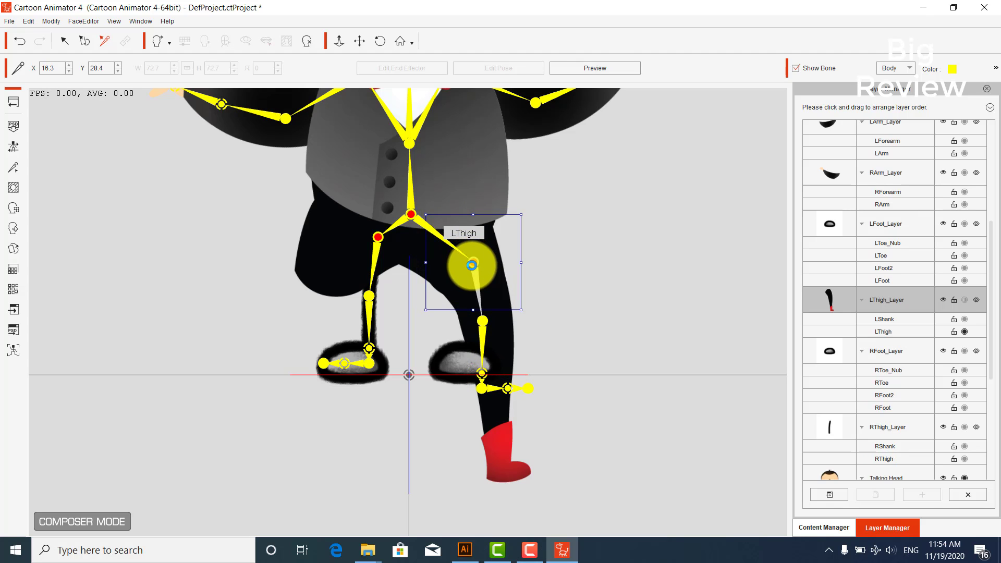
left_click(481, 323)
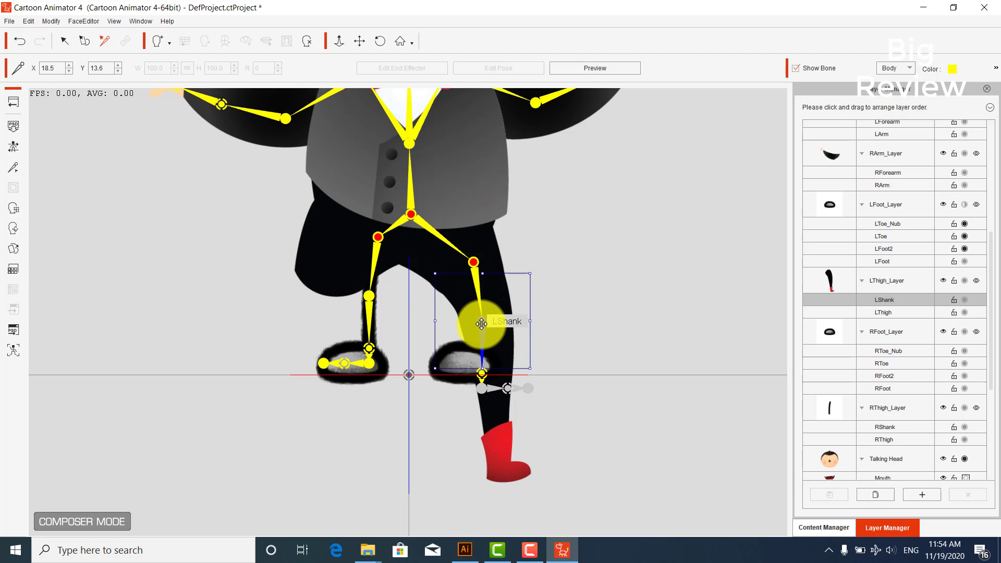
left_click_drag(481, 323, 501, 412)
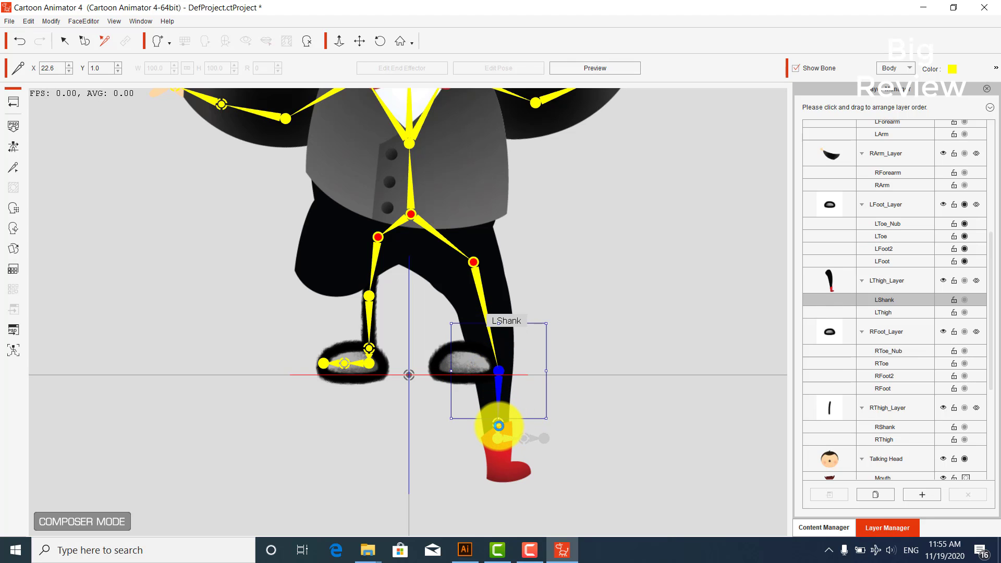
- Move the LFoot bone down into the red boot at about X 22.8, Y -20.2
left_click_drag(500, 425, 498, 427)
left_click(499, 429)
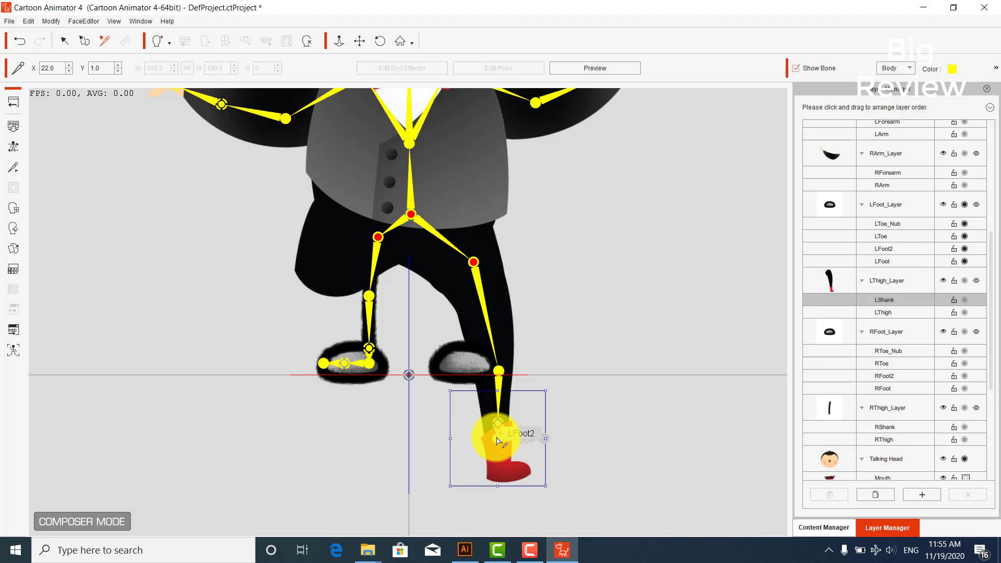
left_click(500, 429)
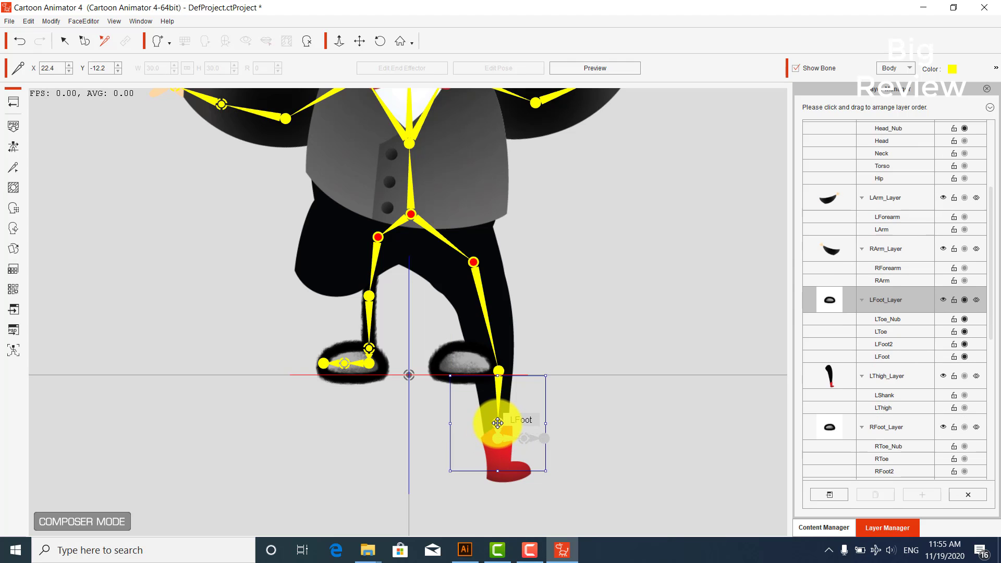
left_click_drag(497, 422, 499, 455)
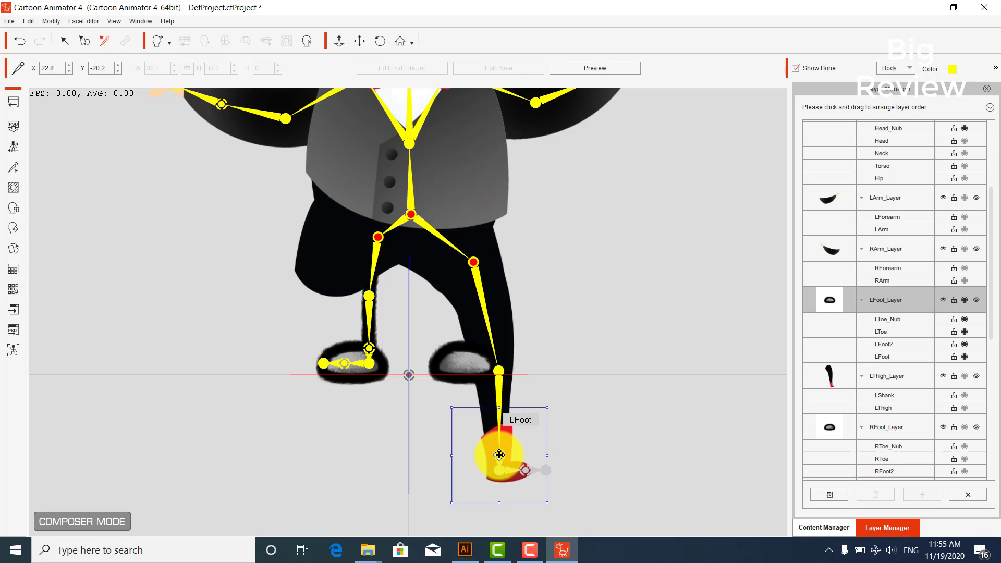
- Delete the template's left foot sprite layer
left_click(468, 367)
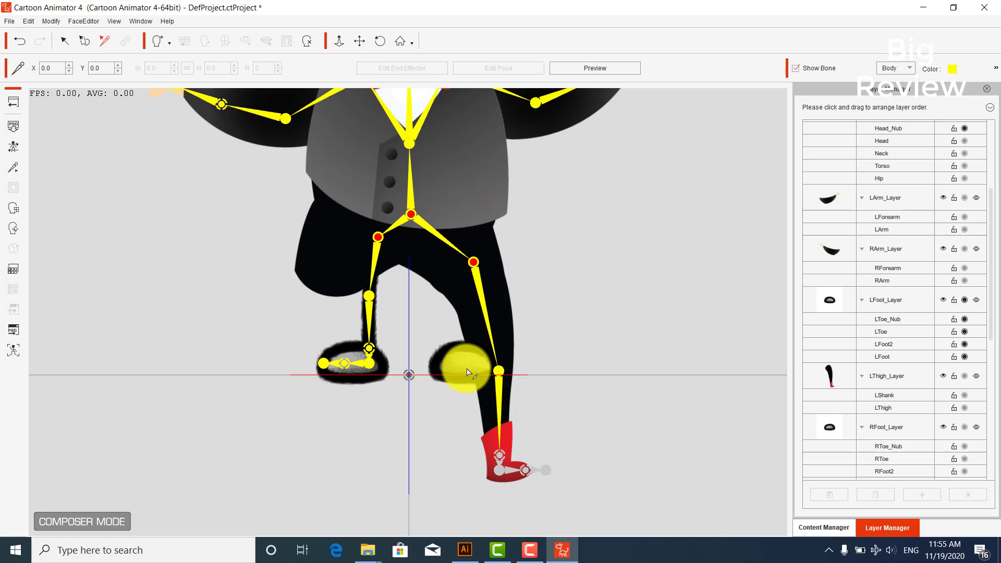
left_click(86, 41)
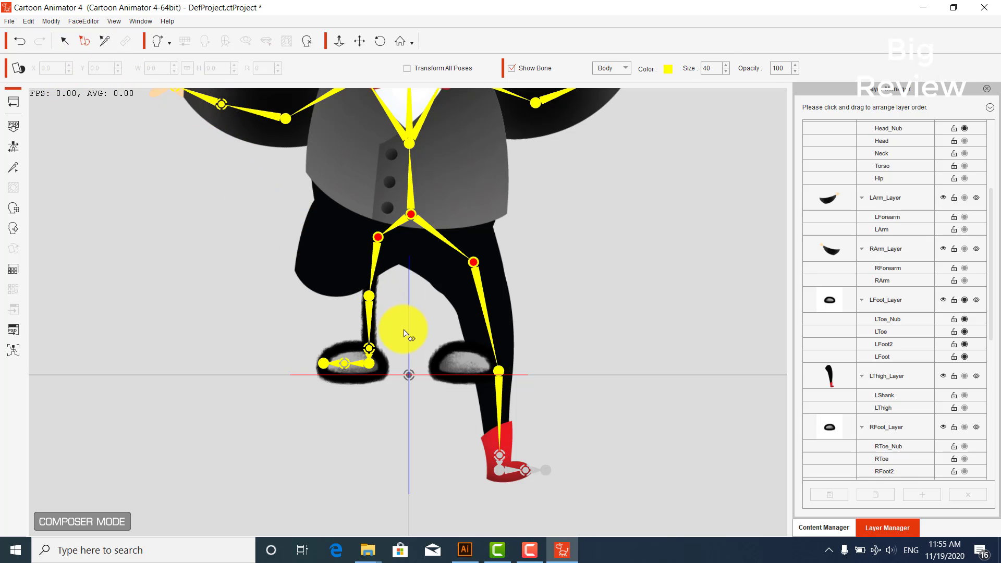
left_click(463, 361)
left_click_drag(461, 360, 491, 429)
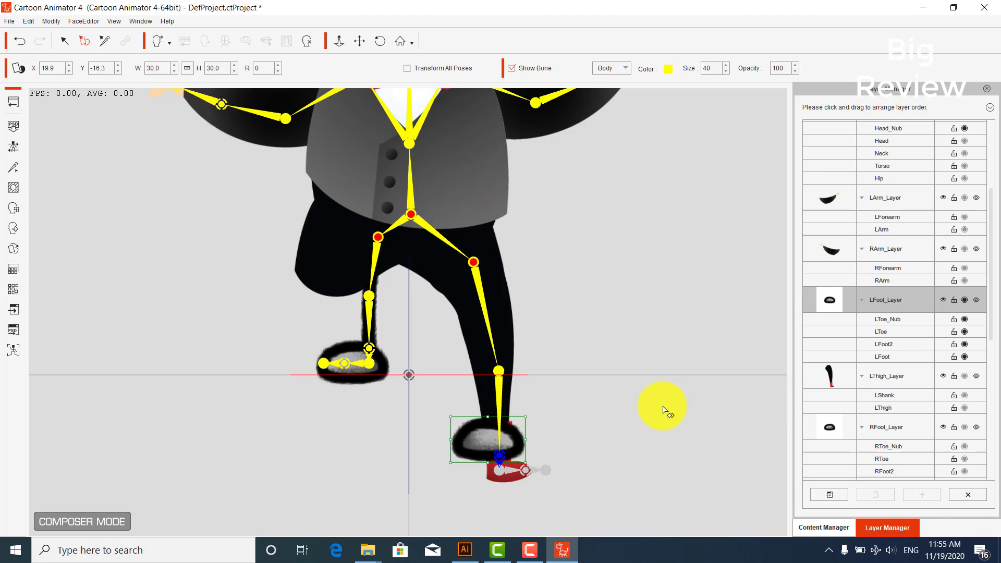
key("Delete")
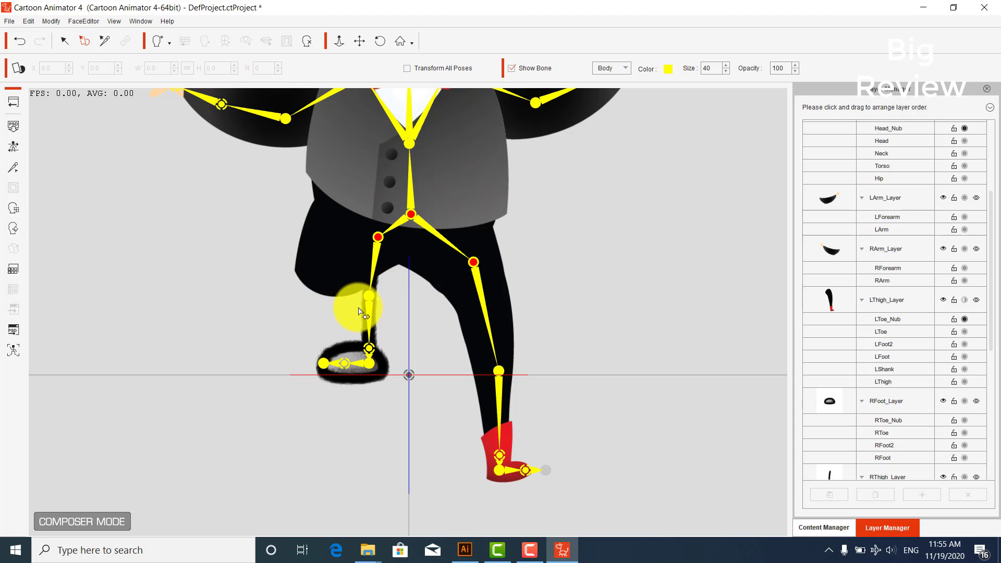
- Replace the RThigh sprite with the Rlg image from the ghost folder
left_click(374, 261)
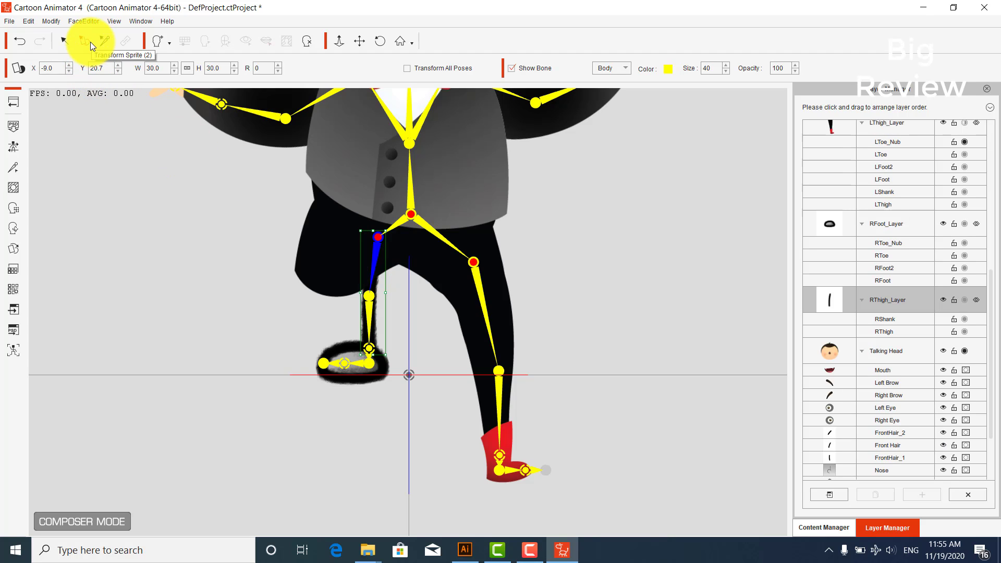
left_click(14, 247)
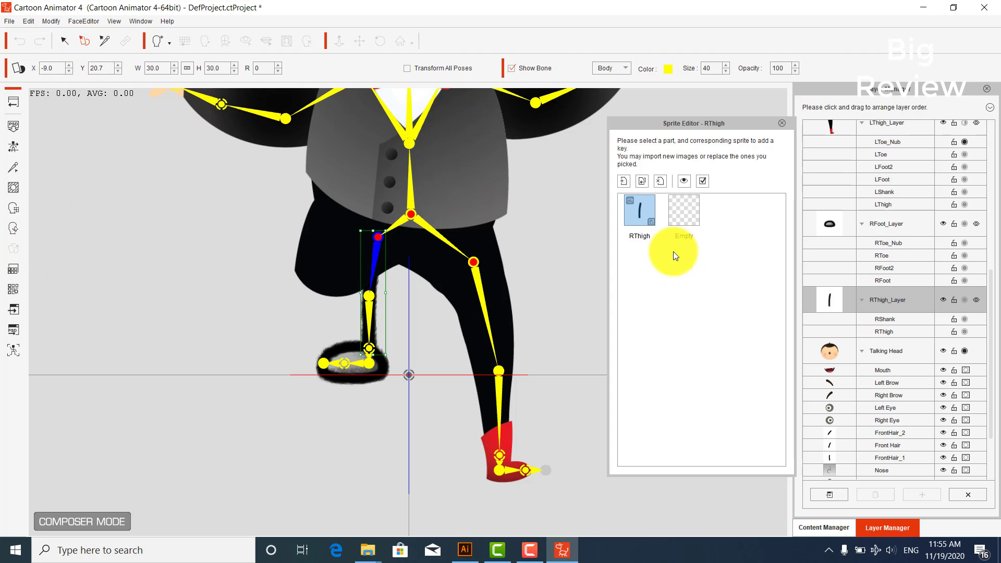
double_click(640, 206)
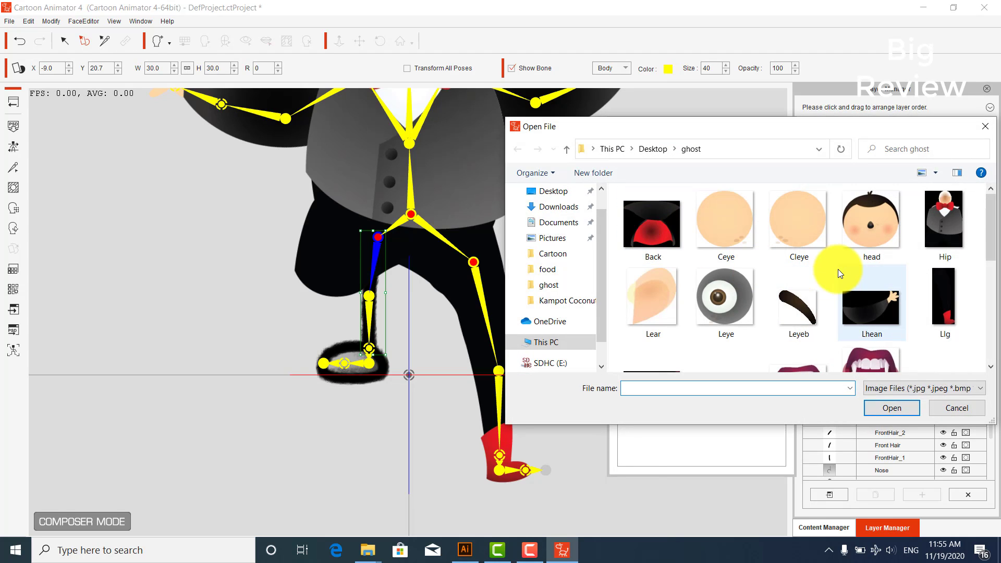
scroll(838, 270, "down", 2)
scroll(838, 270, "down", 2)
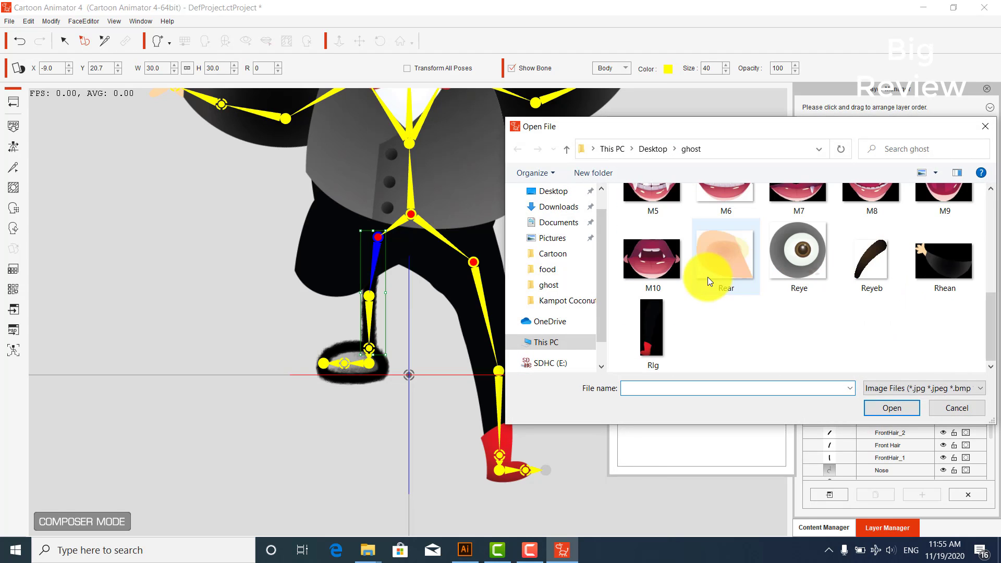
double_click(658, 317)
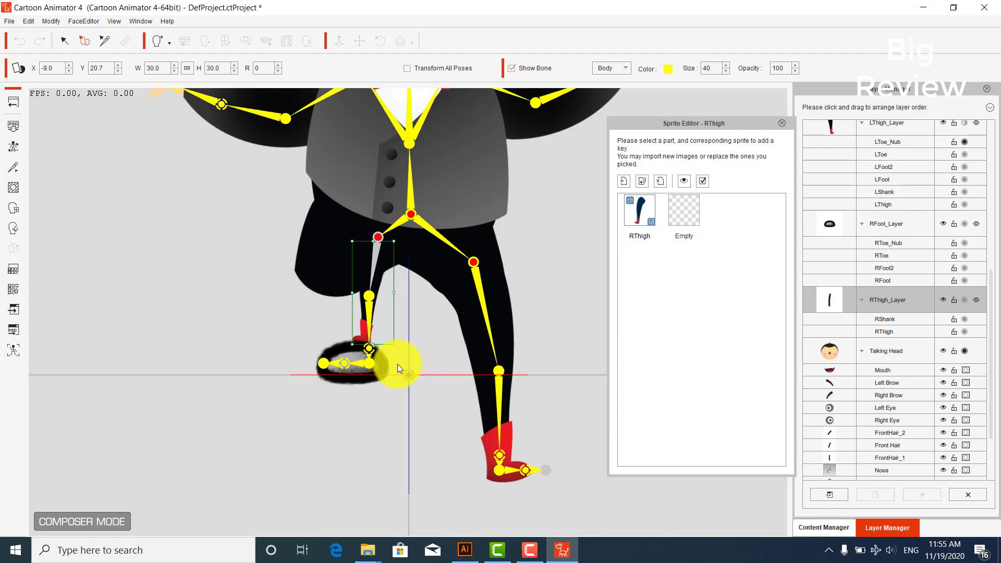
- Scale the RThigh sprite to about 78.9 and move it under the trousers at about X -21.5, Y 5.5
left_click_drag(352, 344, 318, 417)
left_click_drag(391, 284, 340, 354)
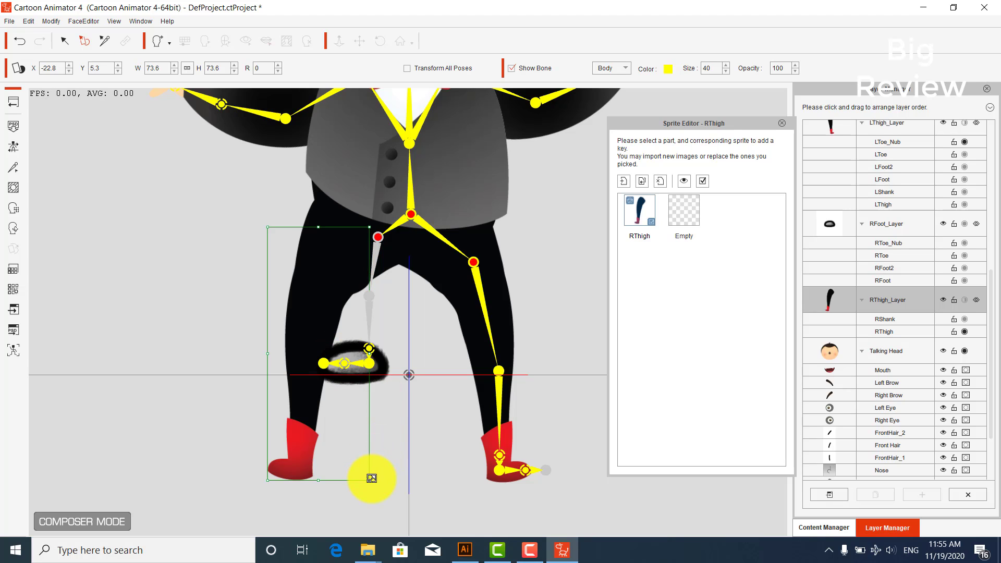
left_click_drag(371, 478, 380, 486)
left_click_drag(308, 442, 316, 439)
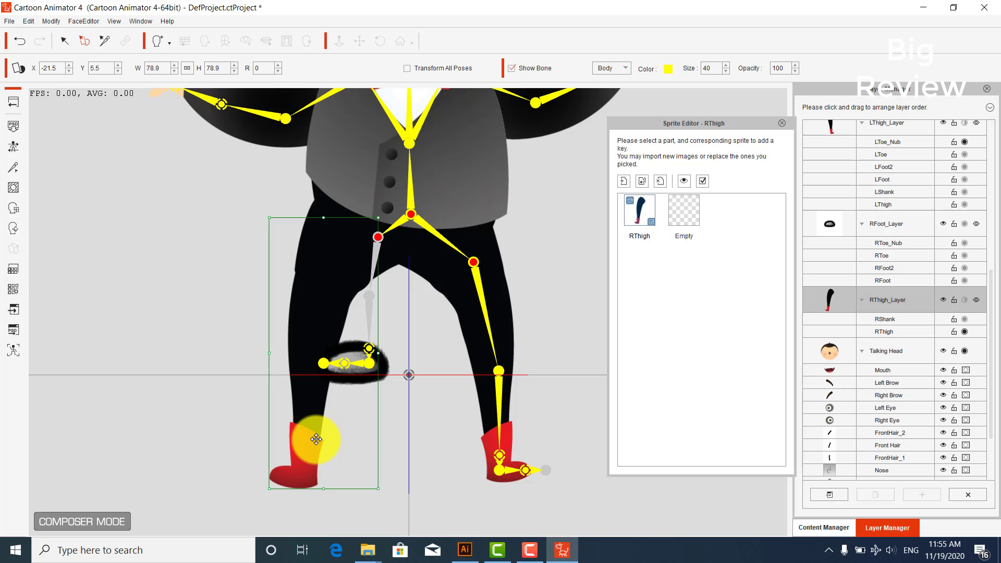
left_click(393, 228)
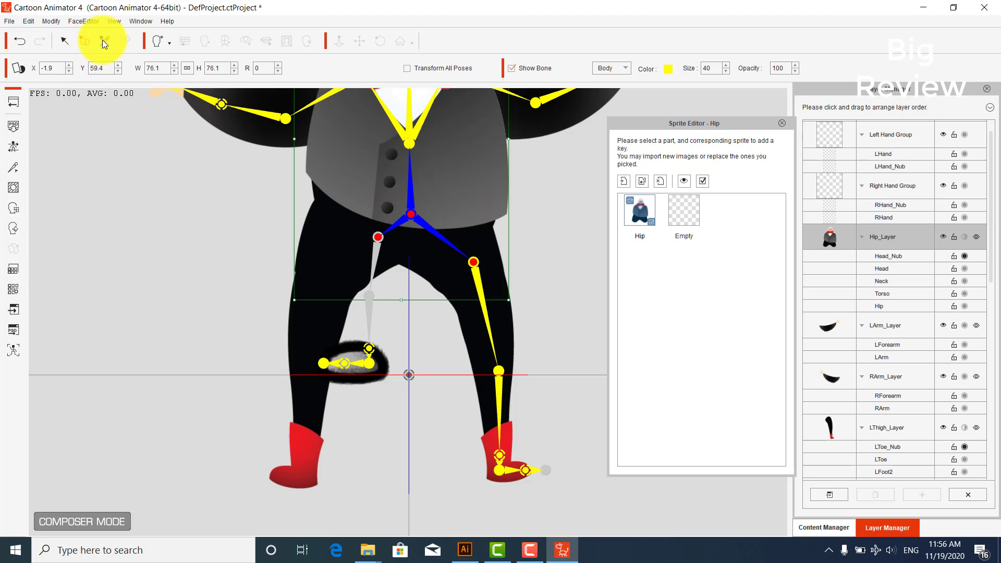
- Move the RThigh bone to the top of the right trouser leg at about X -19.5, Y 29.4
left_click(103, 41)
left_click(378, 239)
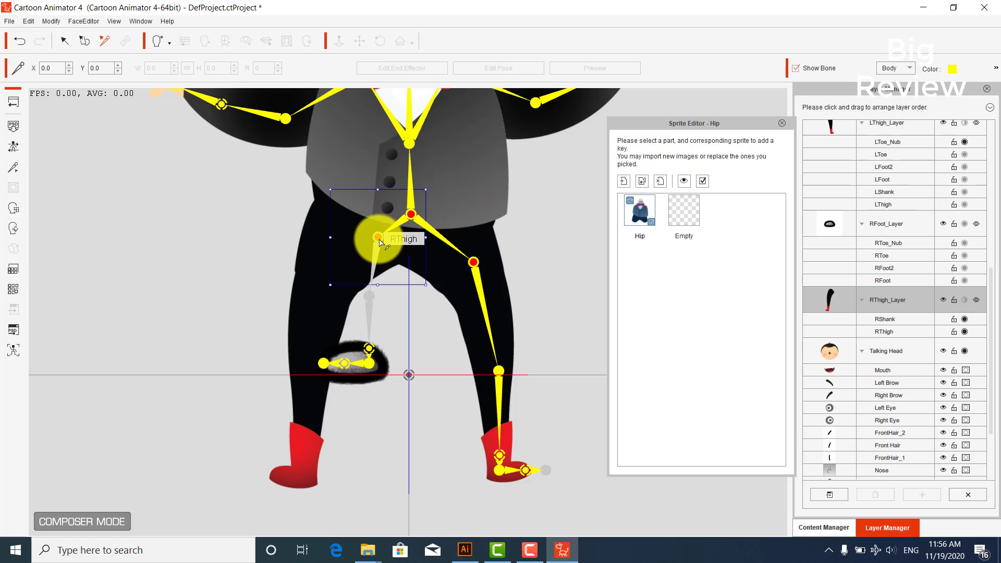
left_click_drag(378, 239, 332, 259)
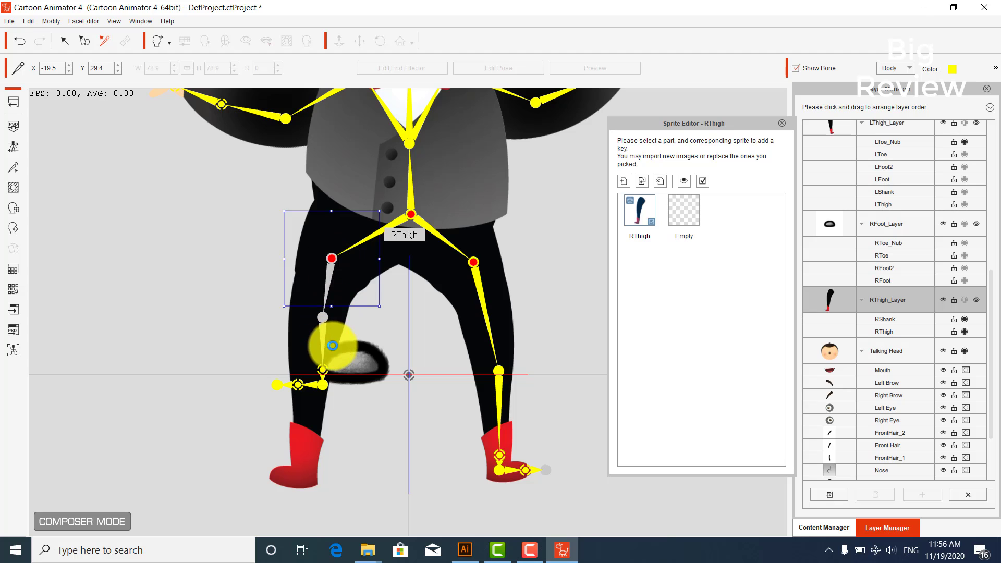
- Move the RShank bone down to the right knee at about X -24.1, Y 3.4
left_click(323, 372)
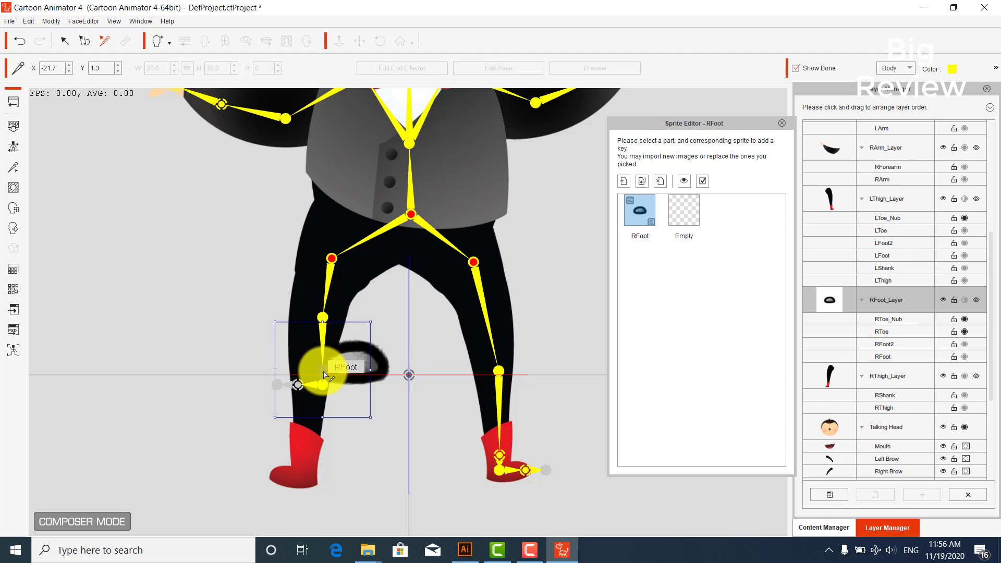
left_click(324, 336)
left_click_drag(324, 334, 315, 367)
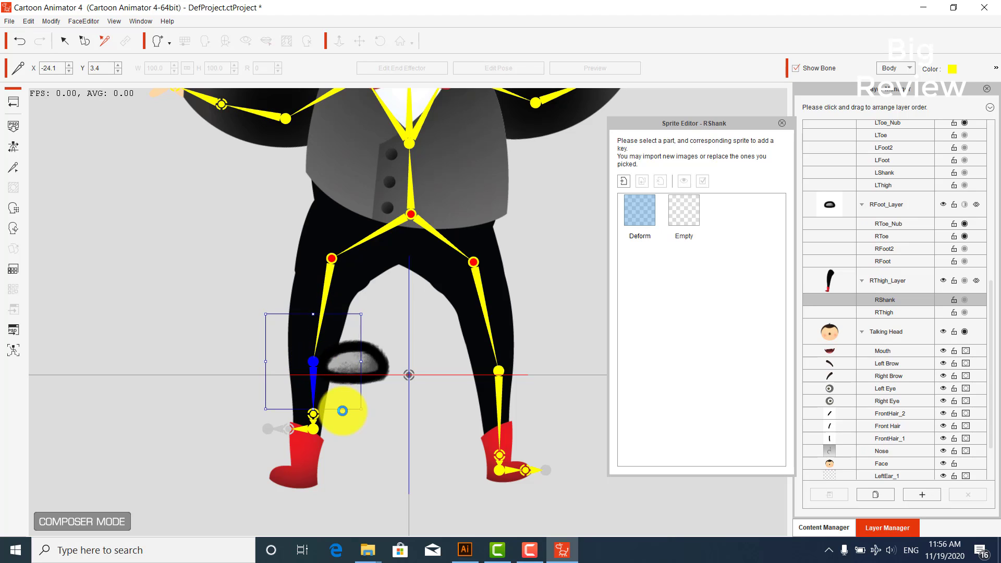
left_click_drag(366, 411, 365, 409)
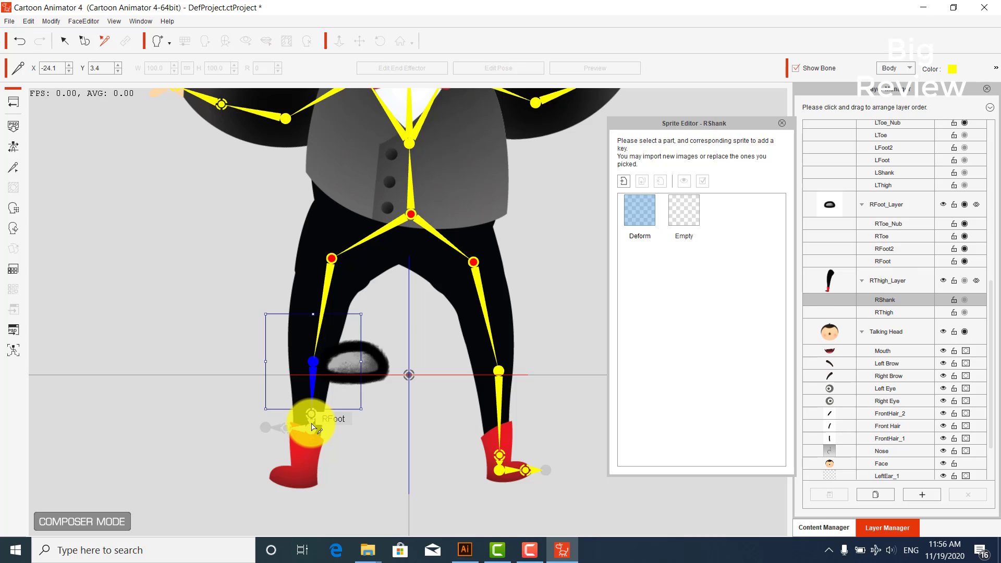
- Move the RFoot bone down into the red boot at about X -25.9, Y -23.0, and close the Sprite Editor
left_click(310, 416)
left_click_drag(311, 414, 306, 464)
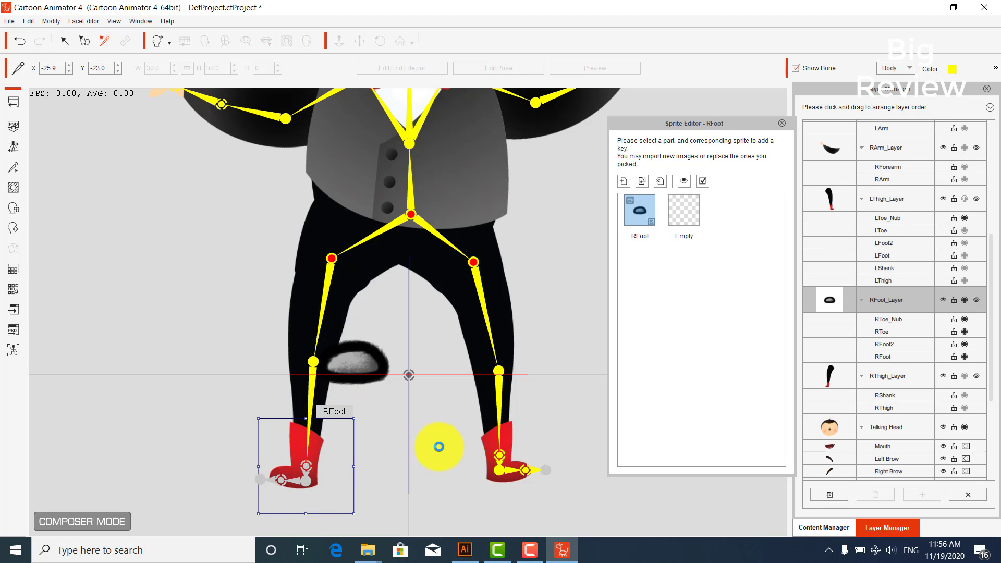
left_click(439, 446)
left_click(783, 121)
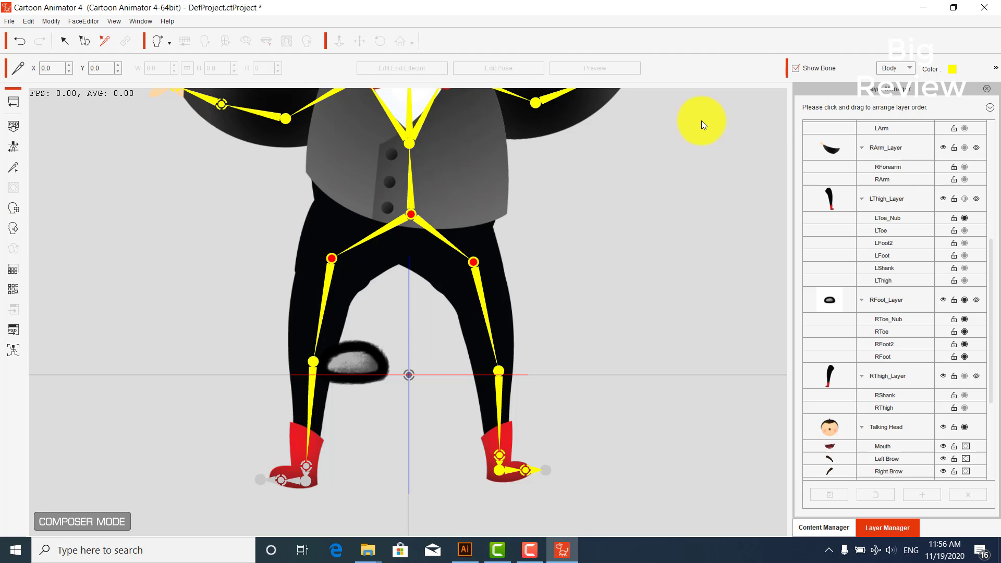
- Delete the template's leftover right foot sprite layer in the composer and return to the stage
left_click(14, 103)
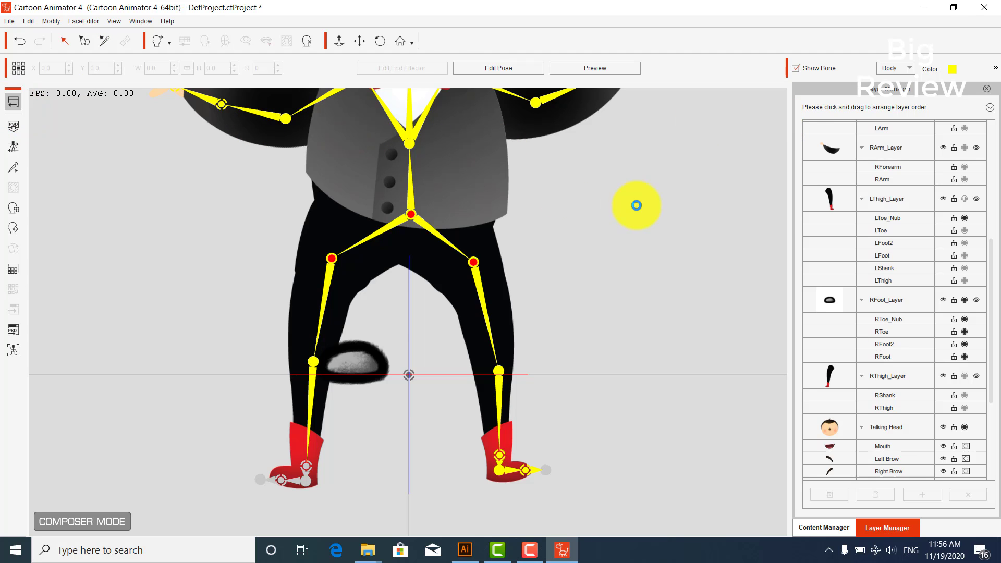
left_click(399, 429)
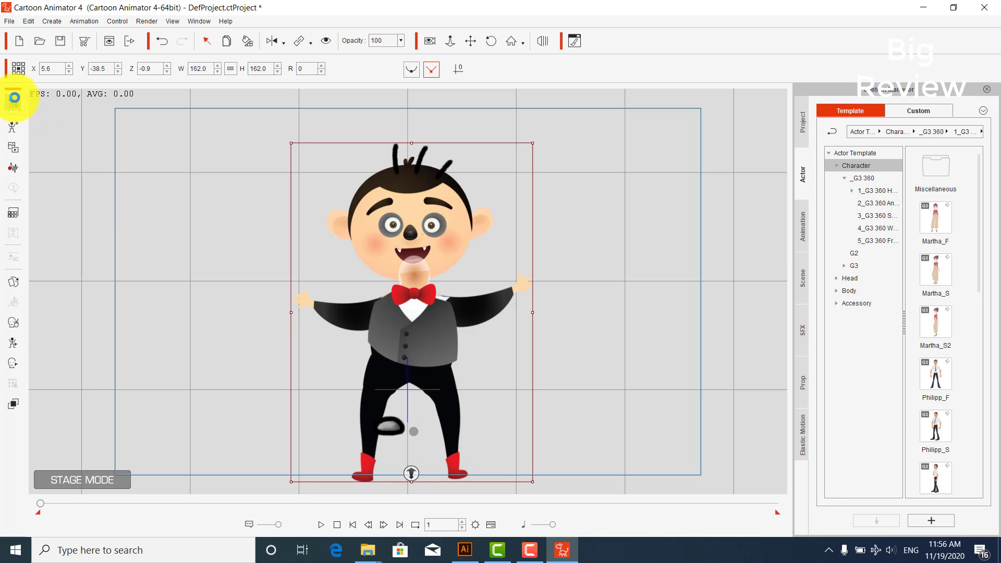
double_click(517, 259)
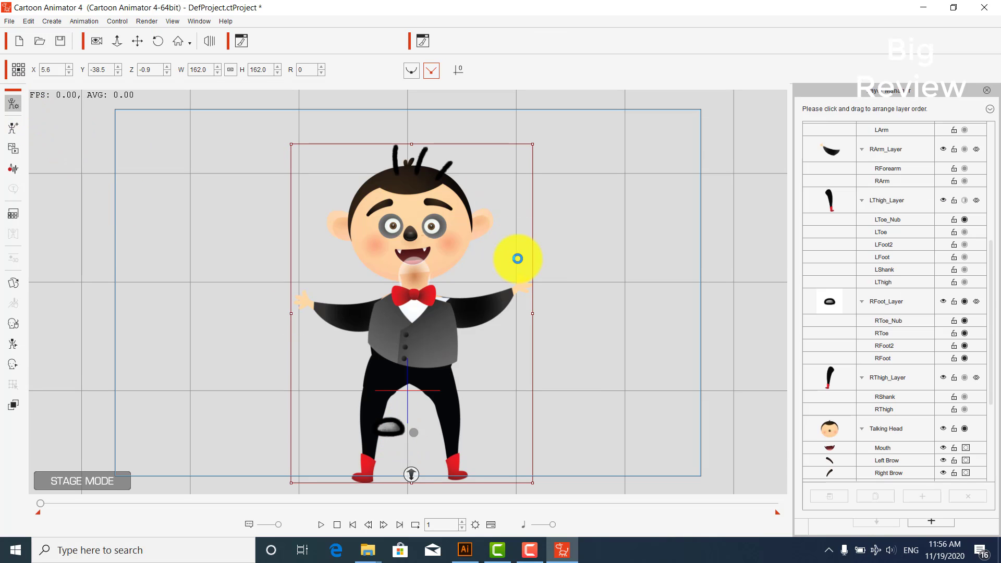
left_click(393, 416)
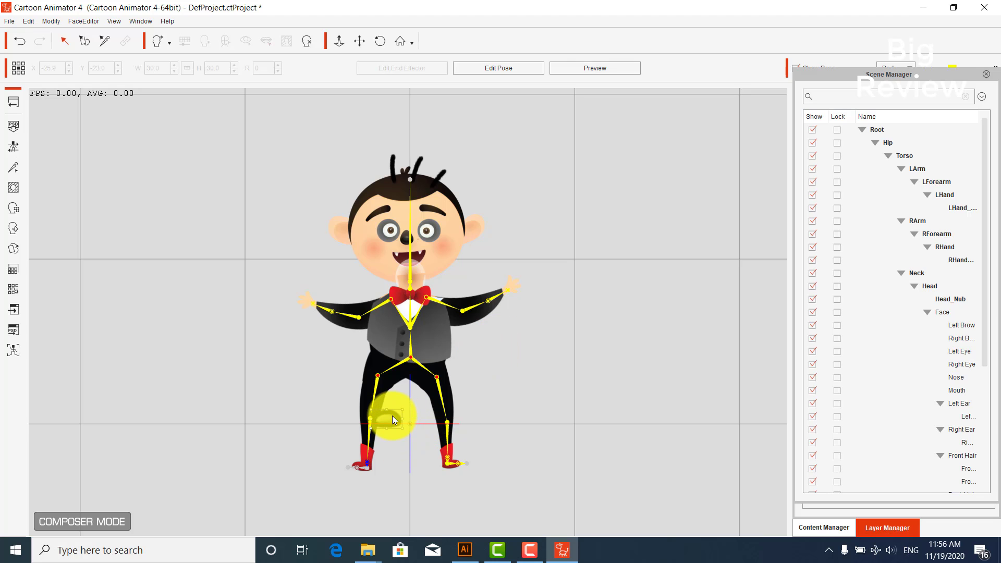
left_click(490, 350)
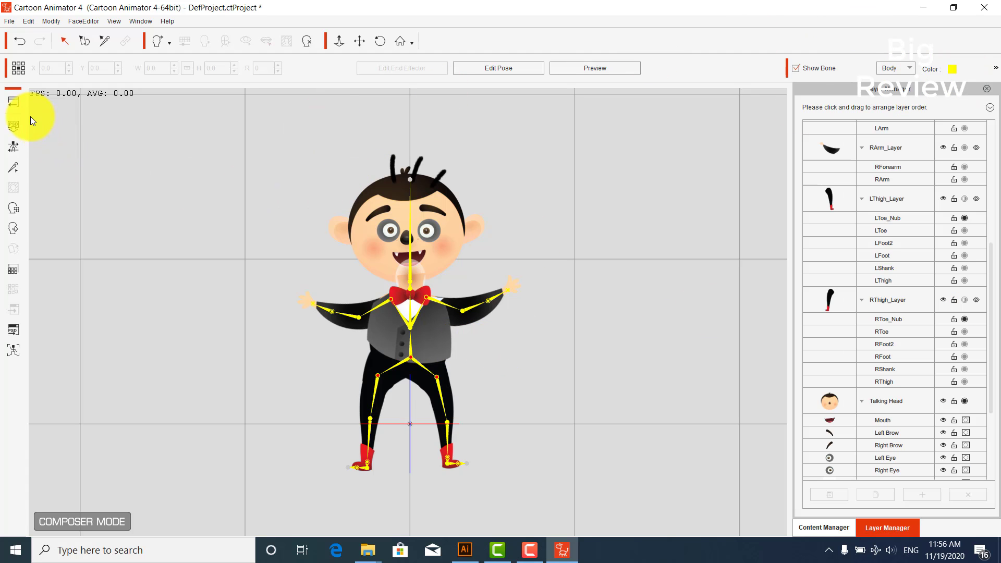
left_click(12, 101)
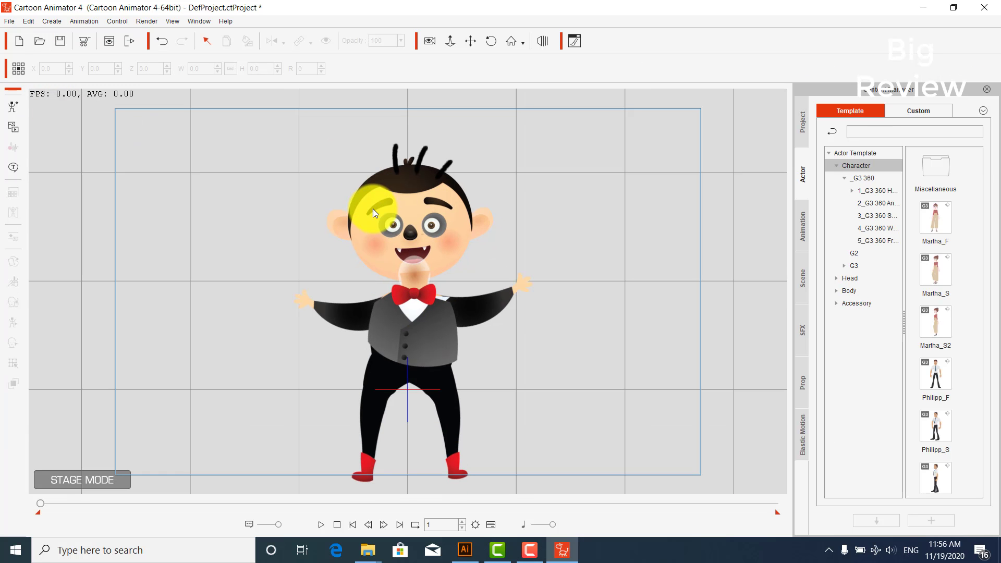
left_click(565, 557)
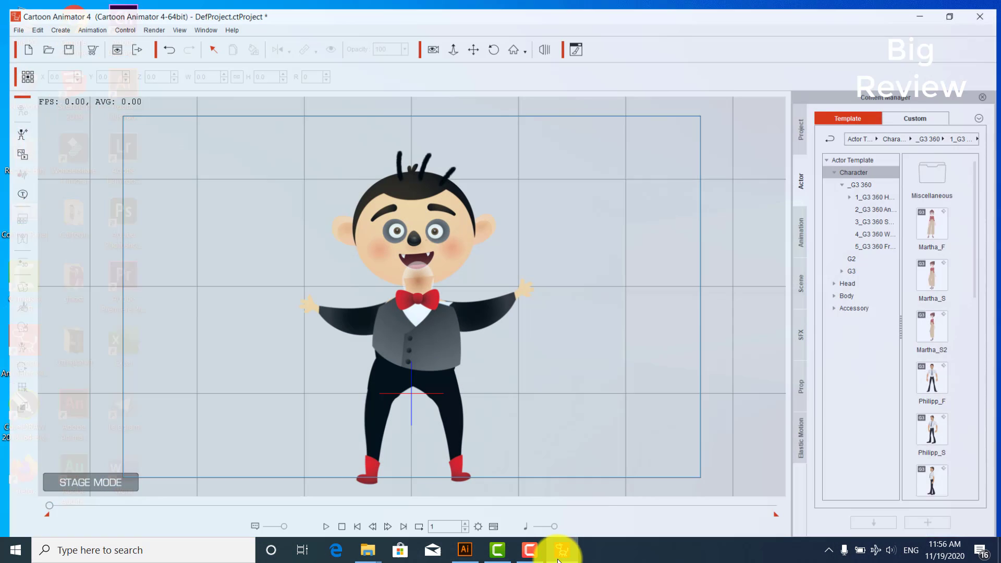
left_click(944, 502)
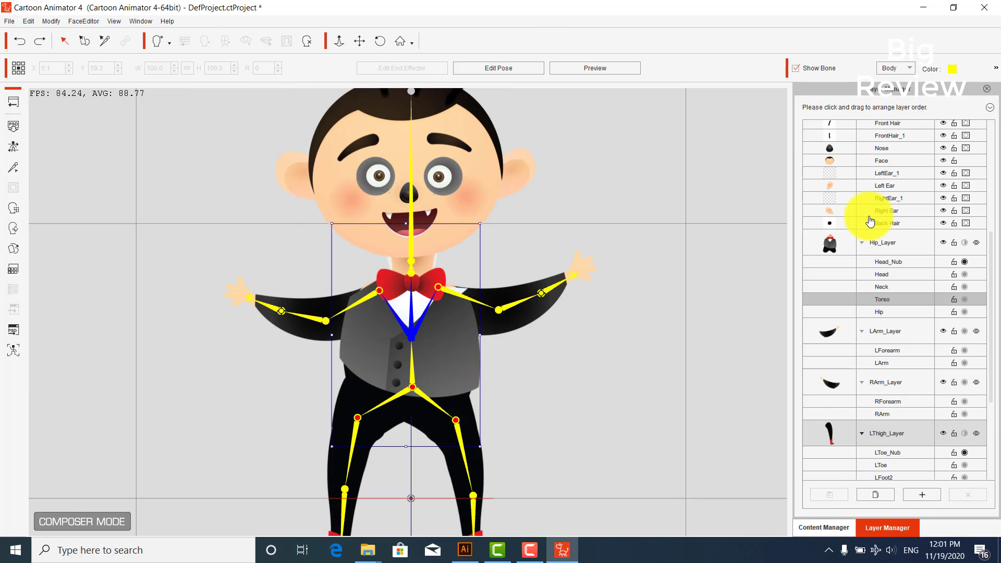
- Replace the Torso bone's Deform sprite with the black and red cape image from the ghost folder
left_click(13, 249)
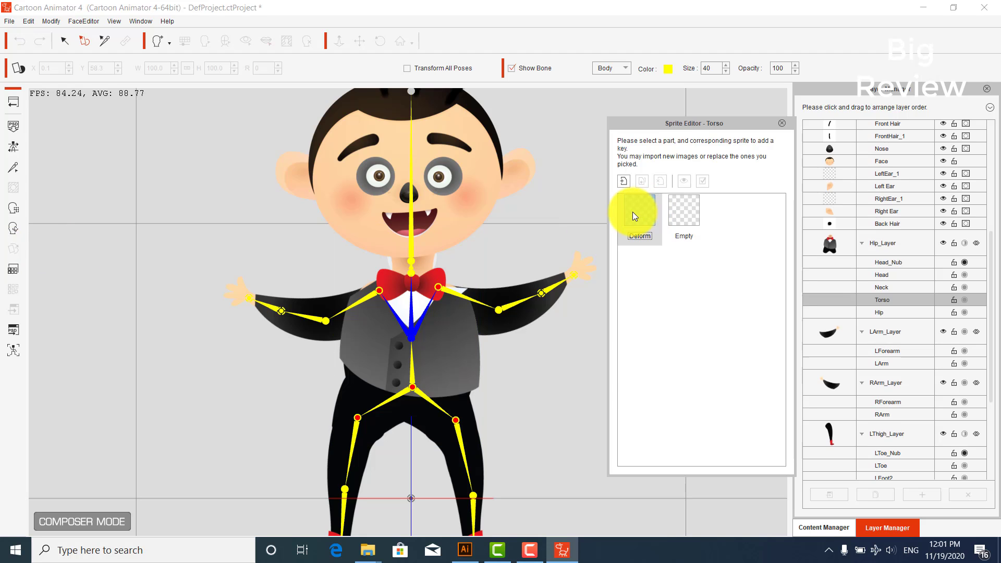
double_click(632, 212)
scroll(849, 251, "down", 3)
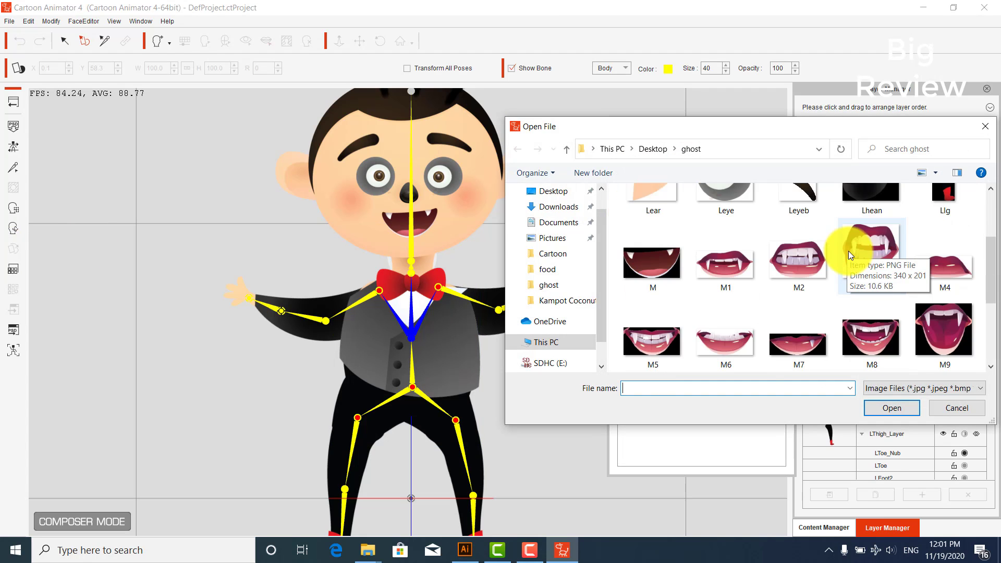
scroll(848, 251, "up", 3)
double_click(648, 225)
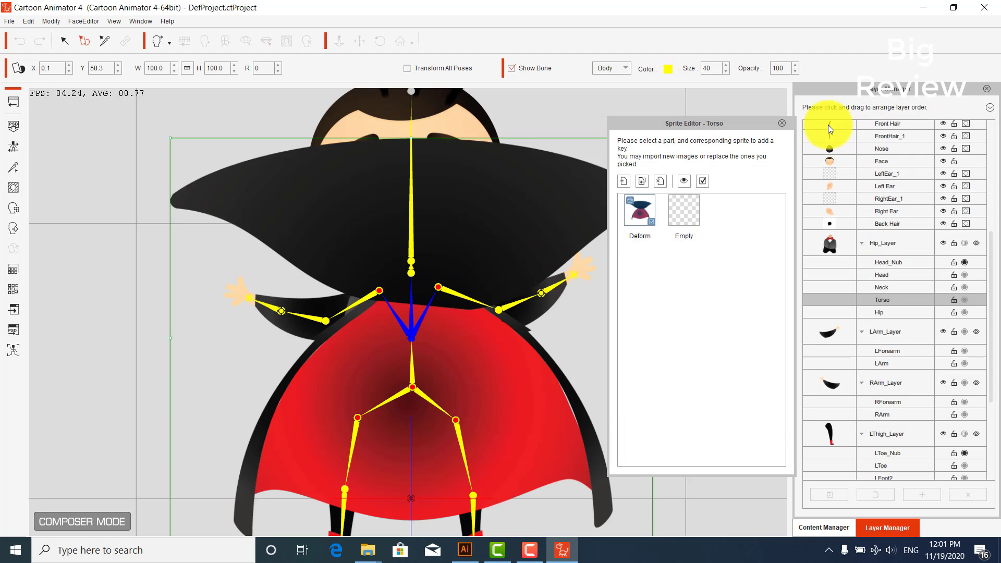
left_click(781, 124)
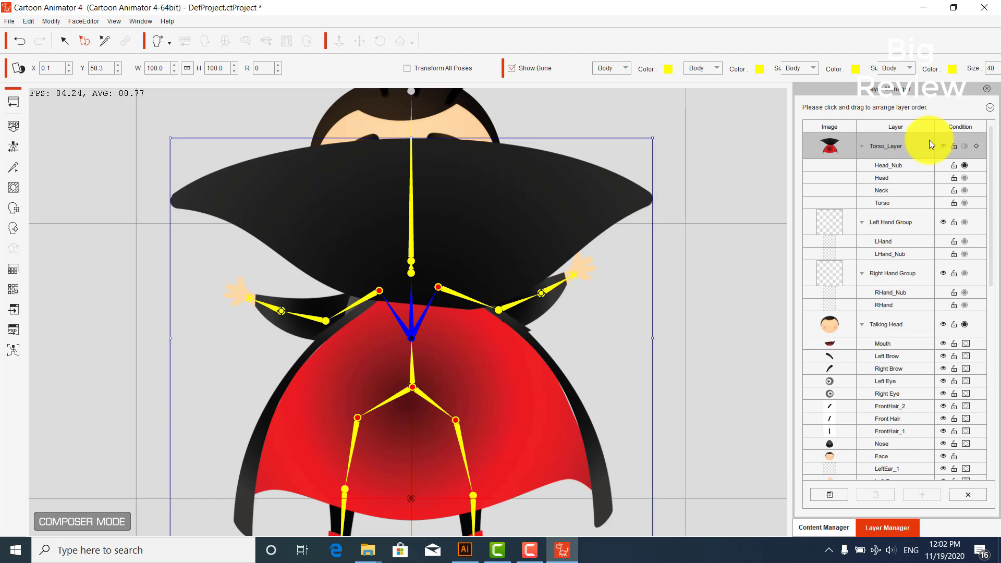
- Collapse the layer list and move Torso_Layer below RThigh_Layer so the cape sits behind the whole body
left_click(989, 108)
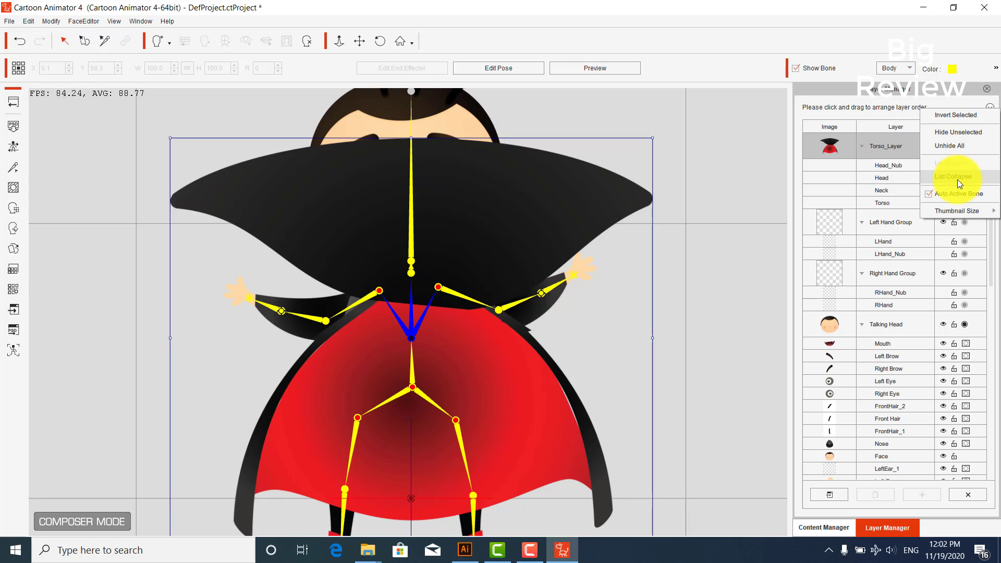
left_click(958, 179)
left_click_drag(882, 149, 894, 369)
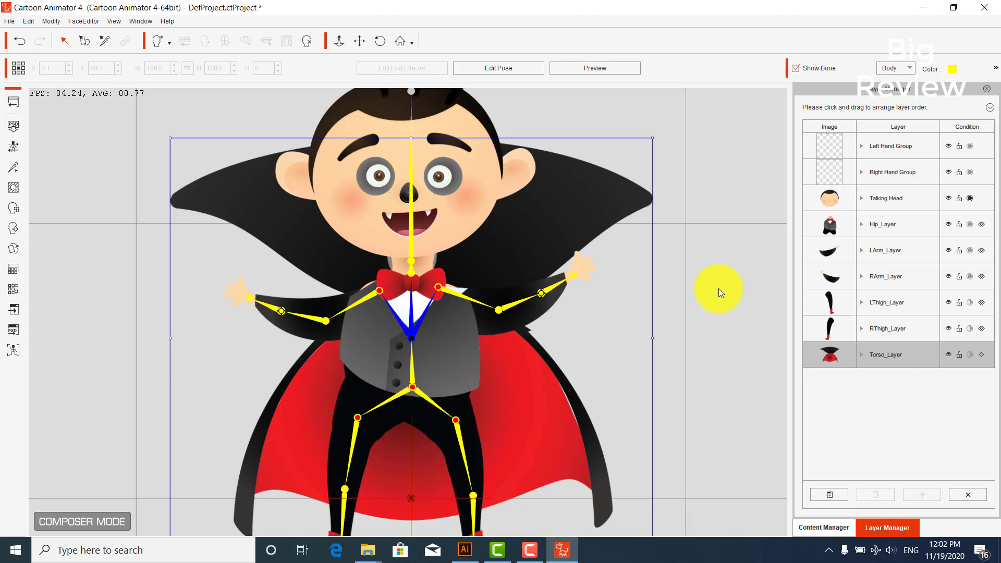
left_click(718, 289)
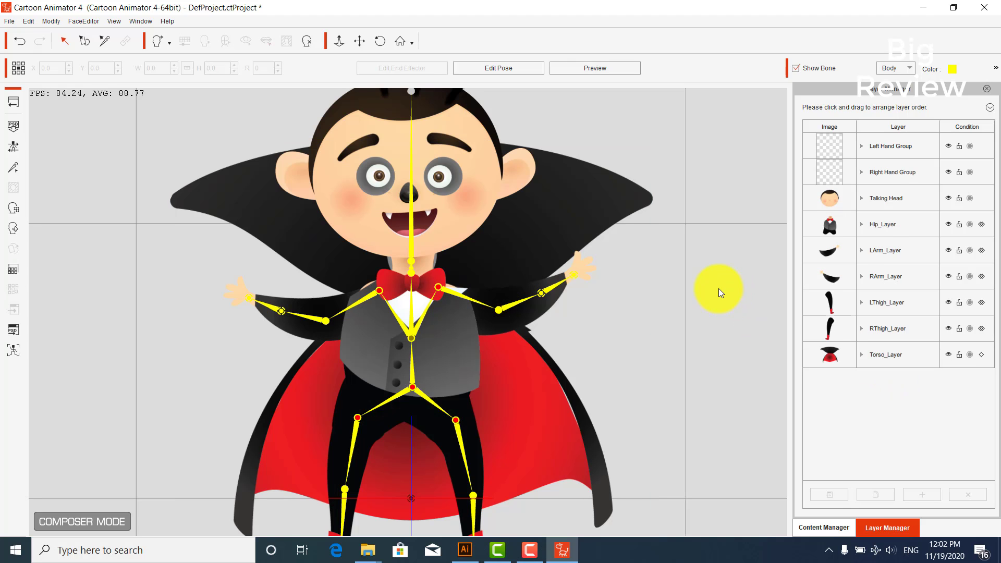
- Return to the stage and move the vampire to about X -1.6, Y -28.9
left_click(13, 105)
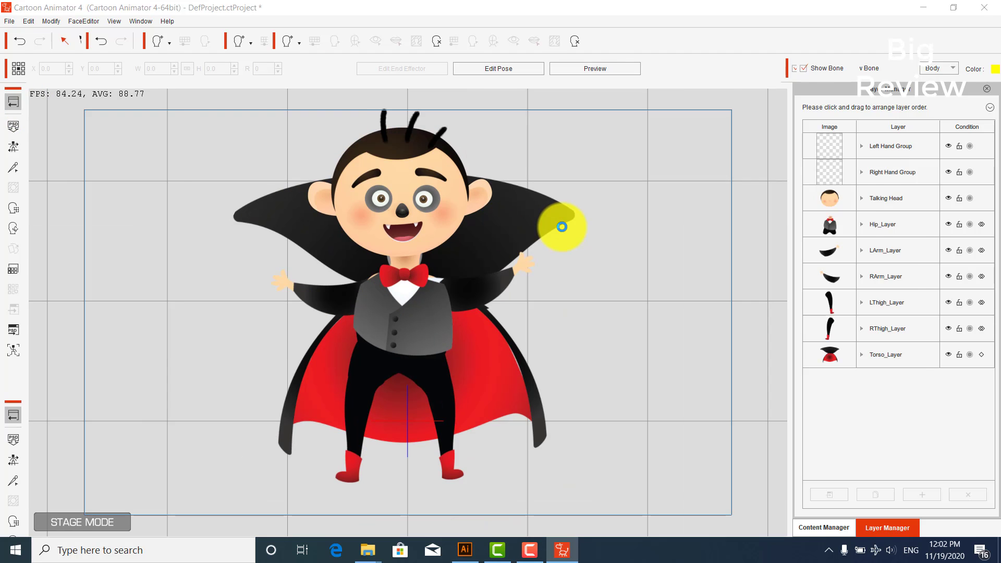
left_click(492, 219)
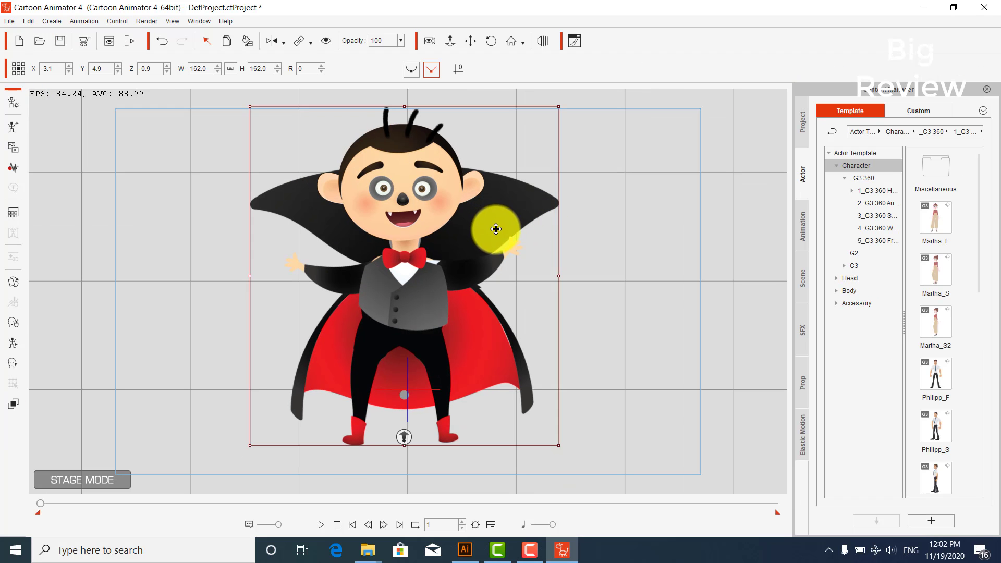
left_click_drag(464, 263, 465, 288)
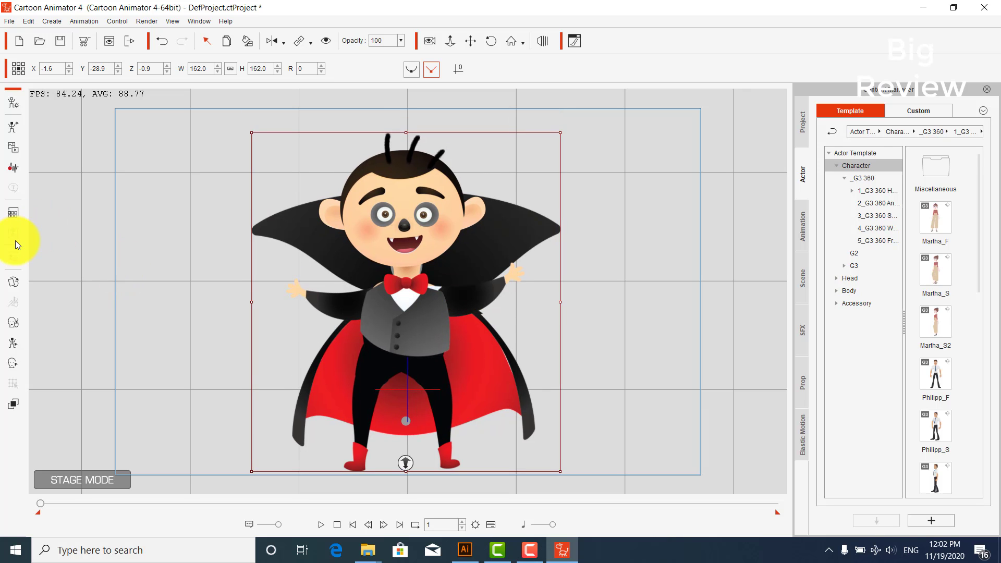
- Preview the vampire's facial animation with the Face Puppet, then stop the preview and close it
left_click(14, 322)
left_click(693, 298)
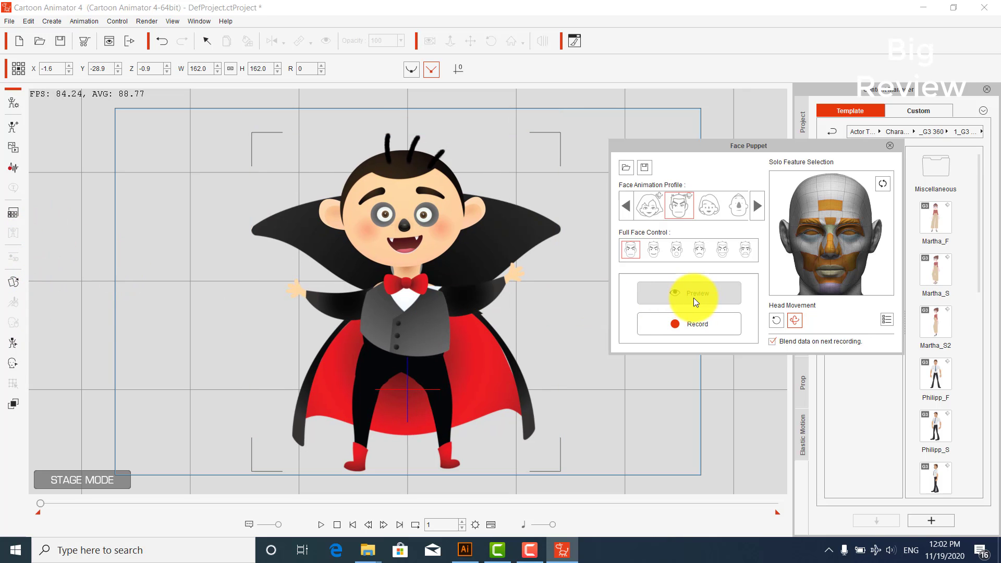
key("space")
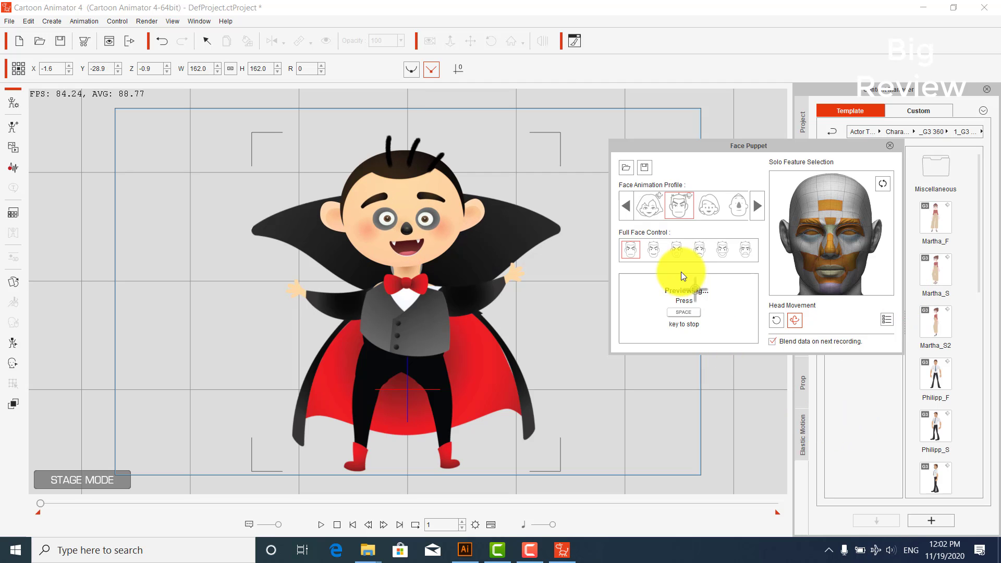
key("space")
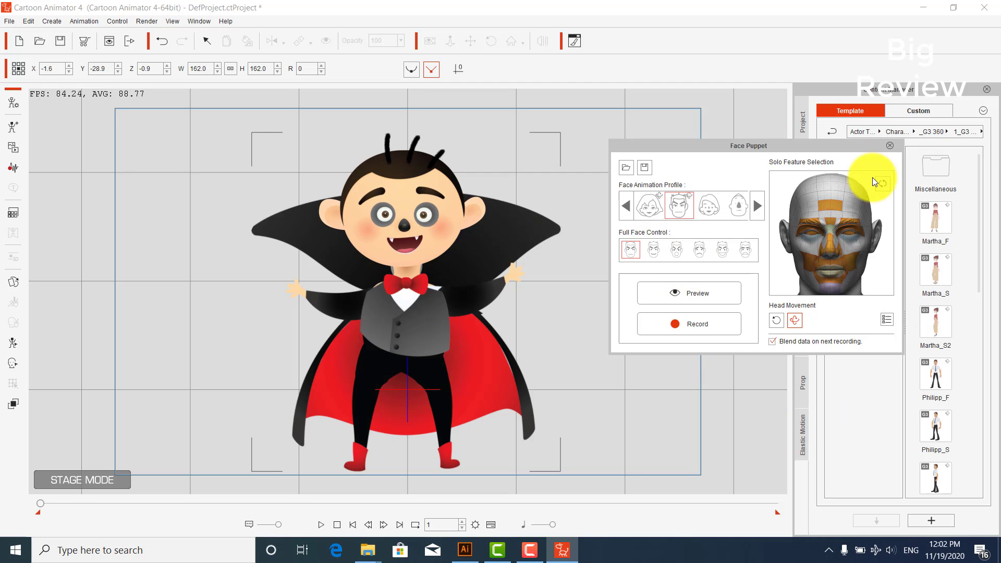
left_click(889, 145)
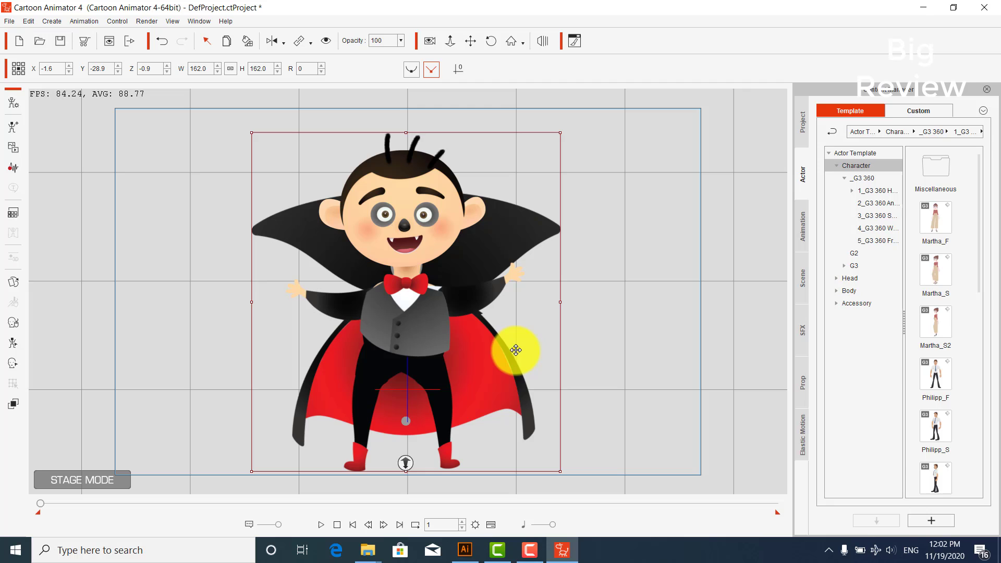
left_click(530, 549)
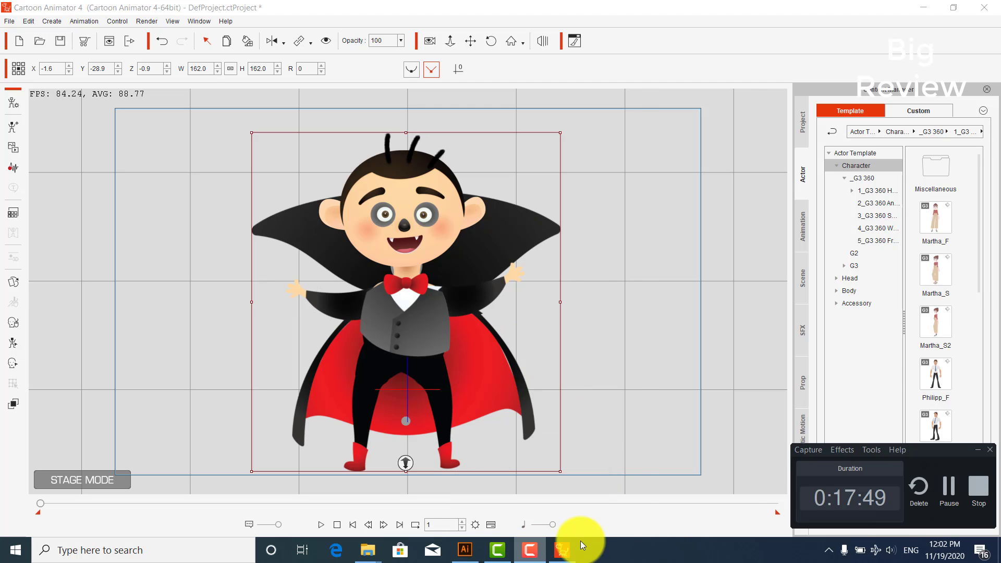